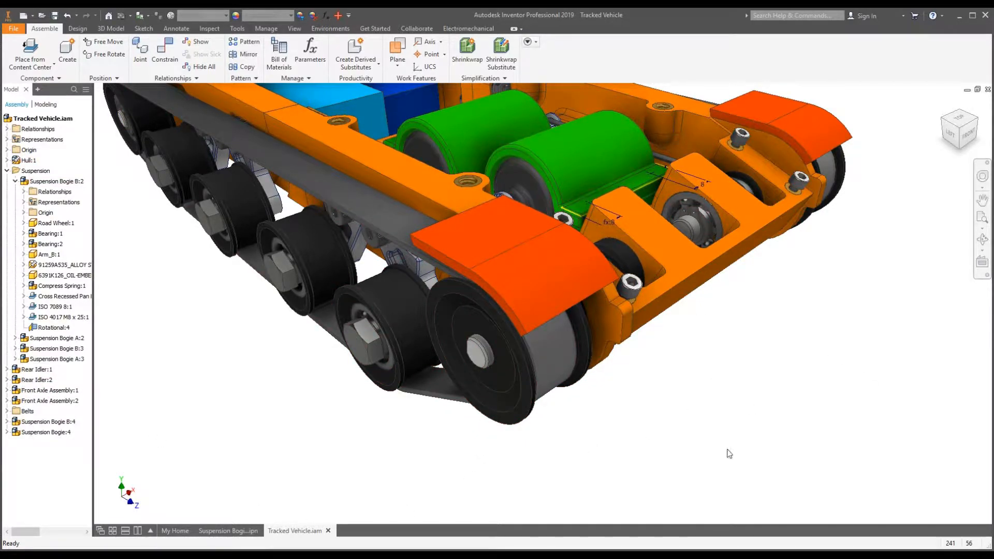
# Inspect the front drive wheel and locate the Rotational:13 joint inside Front Axle Assembly:1.
pyautogui.scroll(4, 465, 409)
pyautogui.scroll(-6, 468, 380)
pyautogui.scroll(3, 469, 383)
pyautogui.scroll(3, 492, 407)
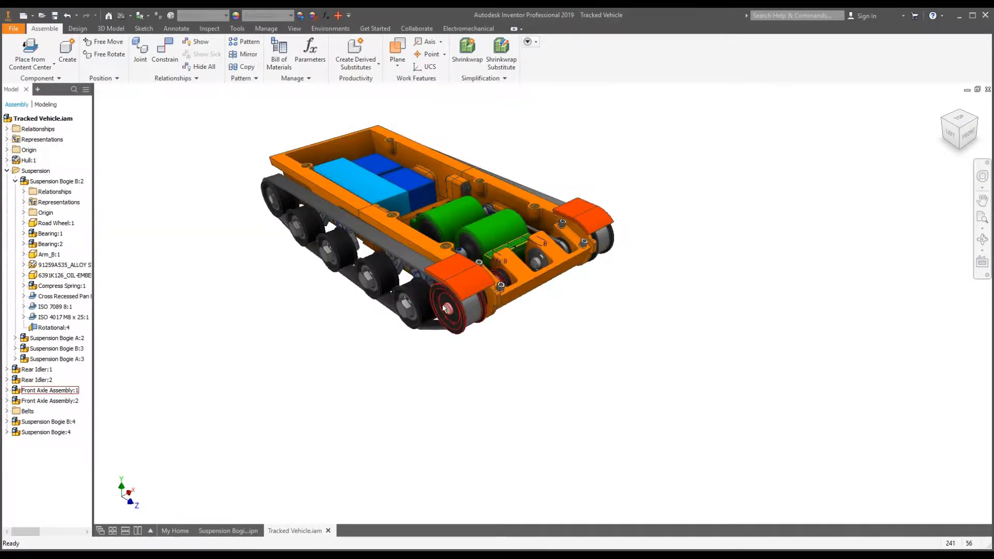
pyautogui.scroll(-6, 449, 346)
pyautogui.scroll(-5, 448, 346)
pyautogui.scroll(4, 464, 351)
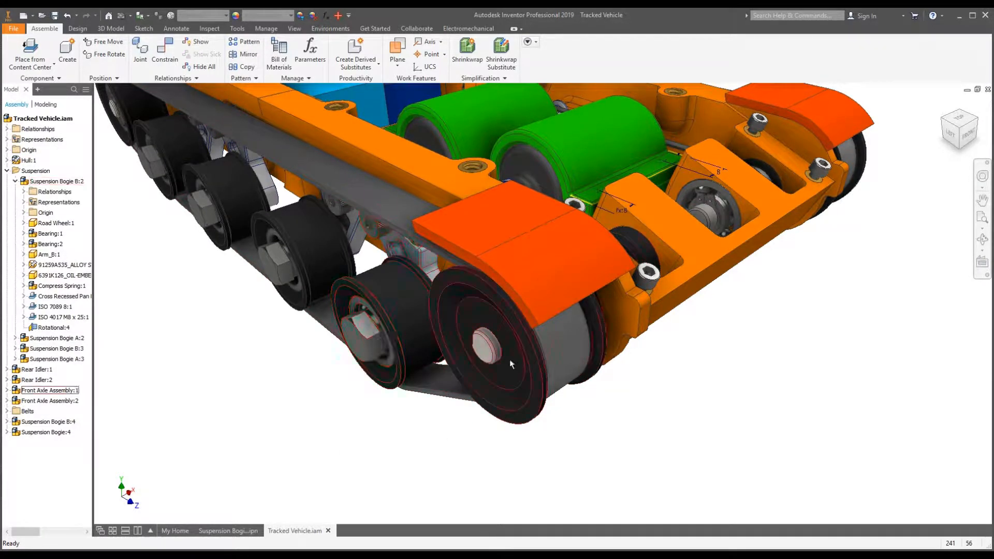
pyautogui.click(482, 348)
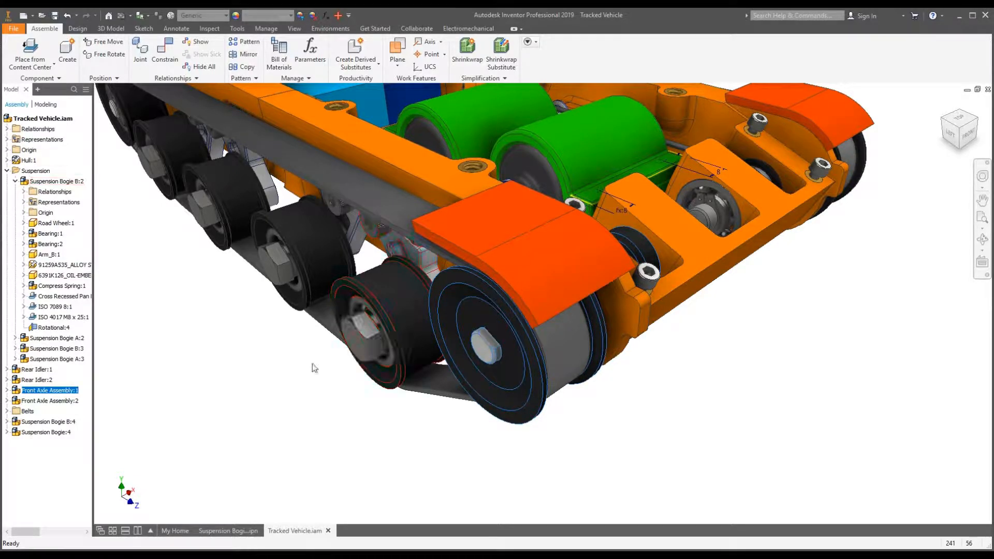
pyautogui.click(7, 391)
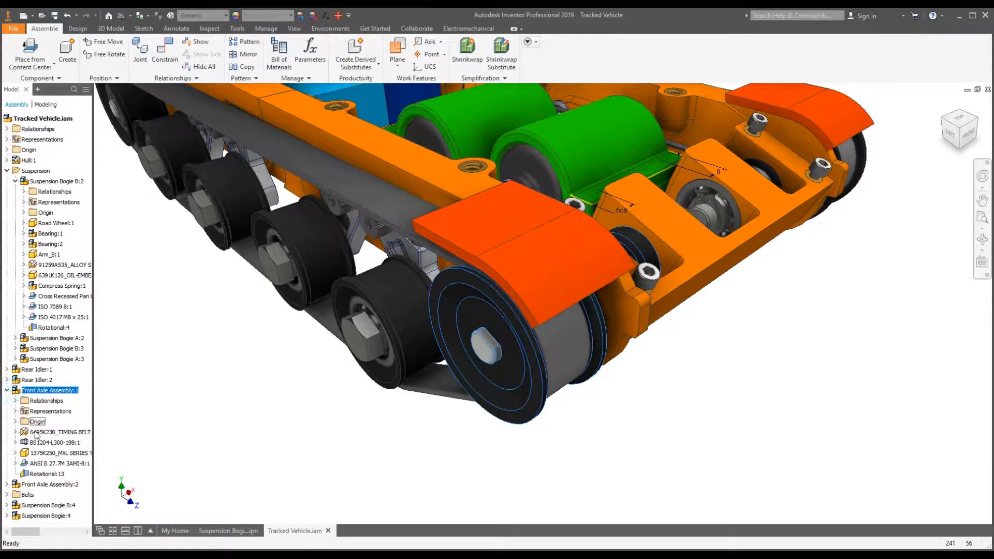
pyautogui.click(36, 475)
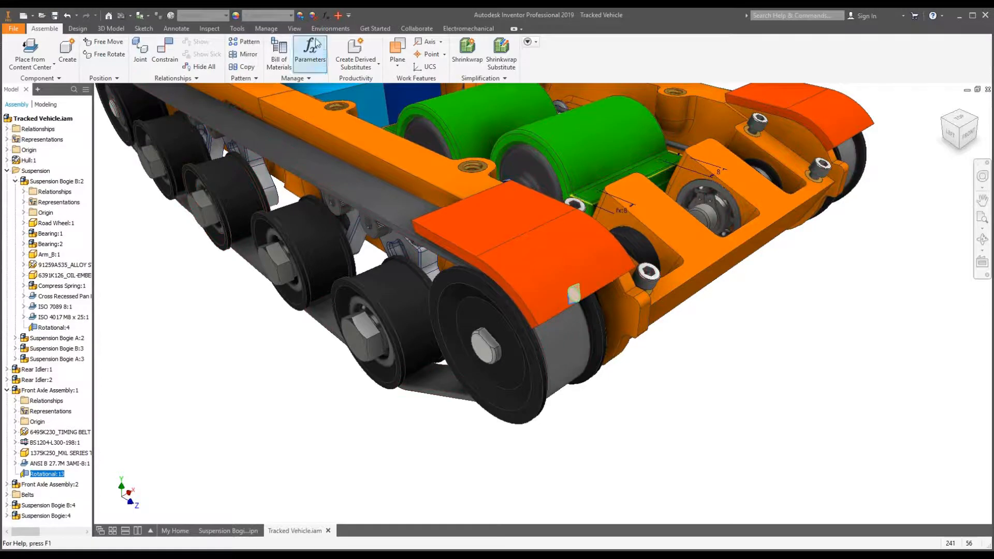
# Enter the Dynamic Simulation environment and move the simulation player close to the model browser.
pyautogui.click(330, 28)
pyautogui.click(22, 61)
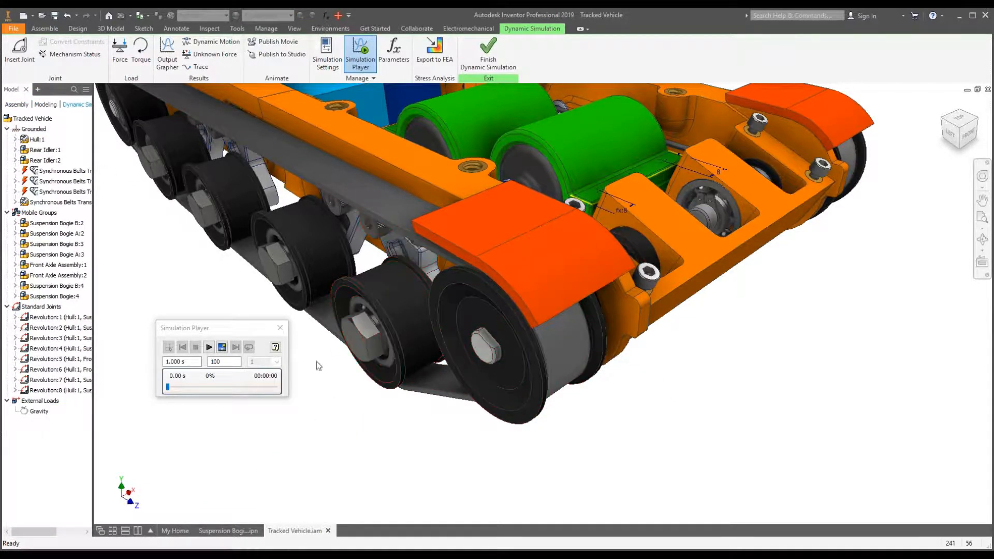
pyautogui.scroll(-3, 473, 458)
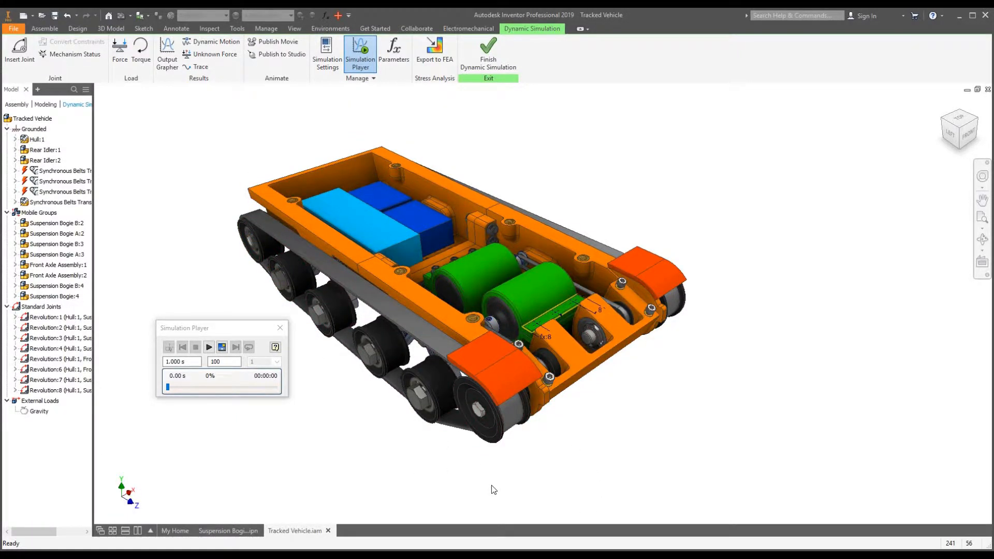
pyautogui.scroll(5, 498, 473)
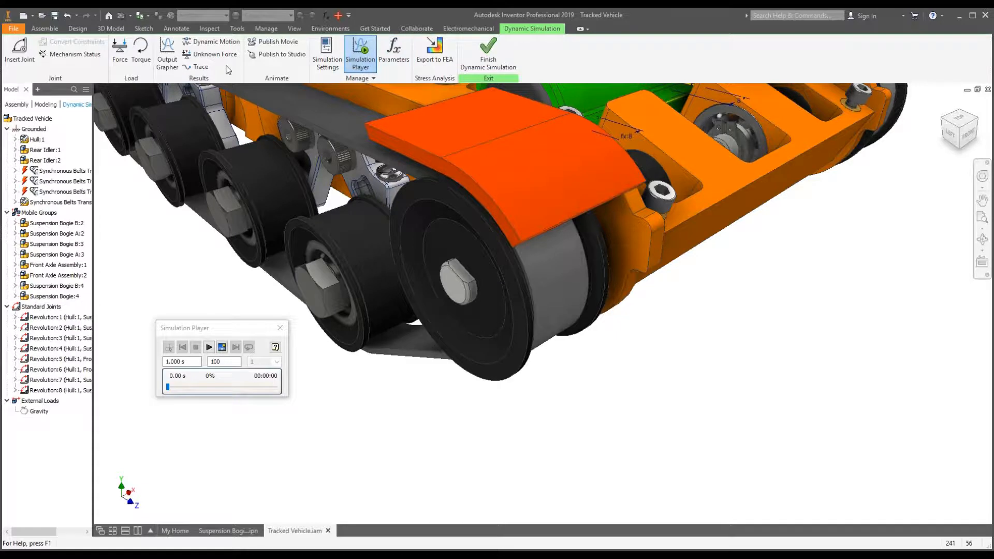
pyautogui.moveTo(181, 327); pyautogui.dragTo(130, 278)
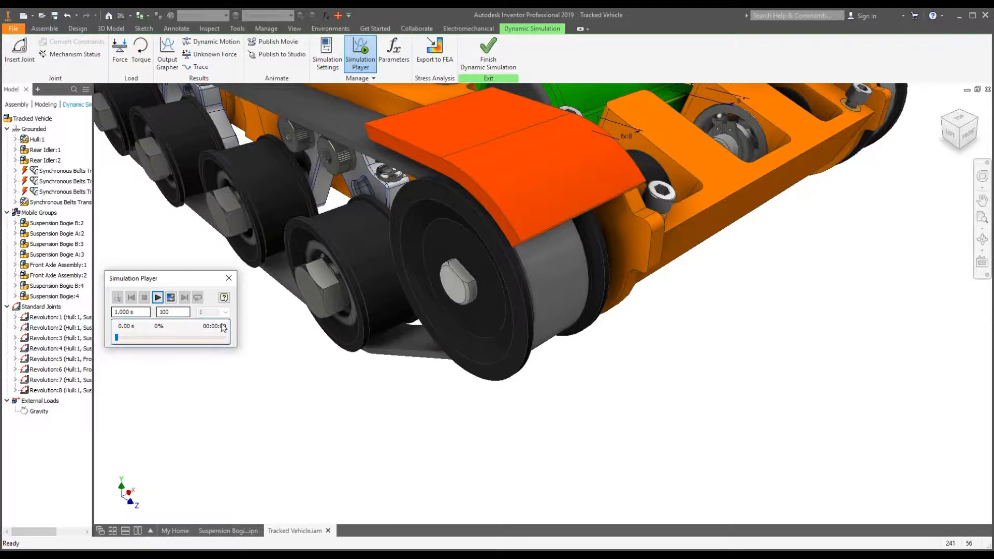
pyautogui.moveTo(193, 278); pyautogui.dragTo(184, 252)
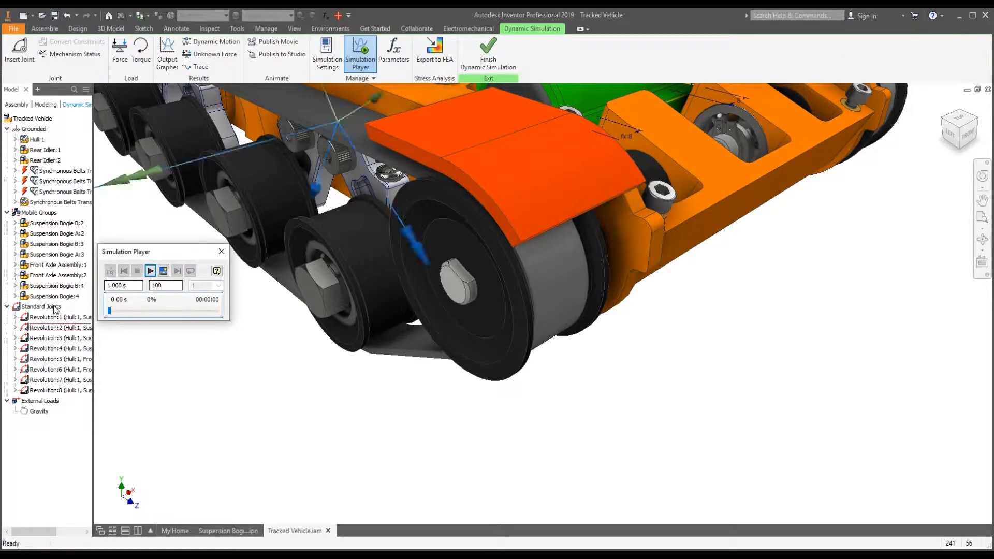
# Open the properties of the Revolution:5 joint between the hull and Front Axle Assembly:1 and view its general settings.
pyautogui.click(49, 363)
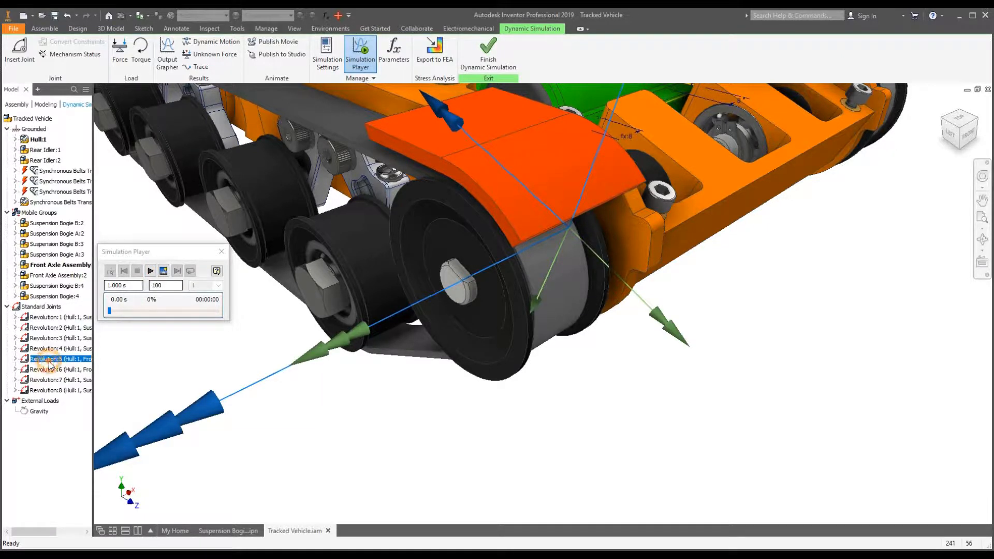
pyautogui.rightClick(50, 365)
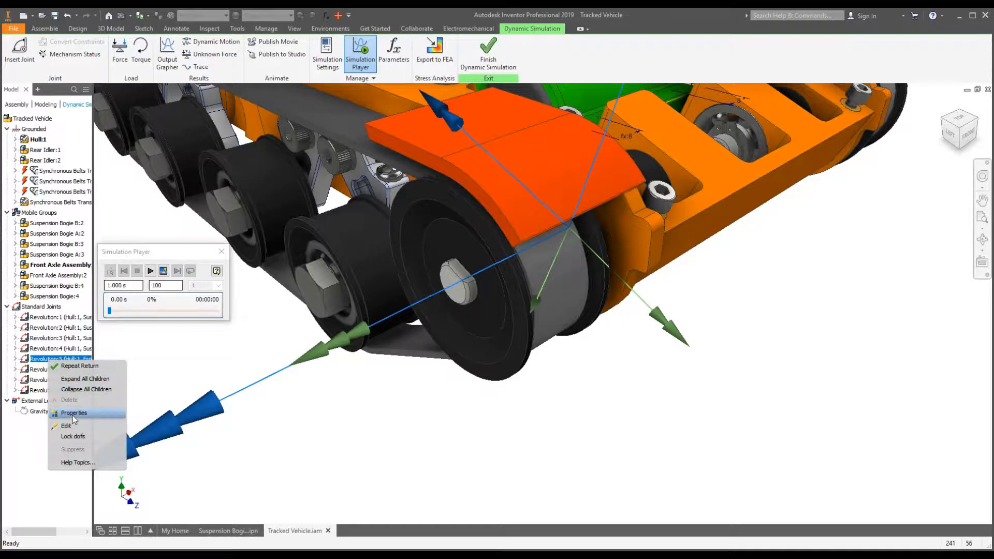
pyautogui.click(74, 413)
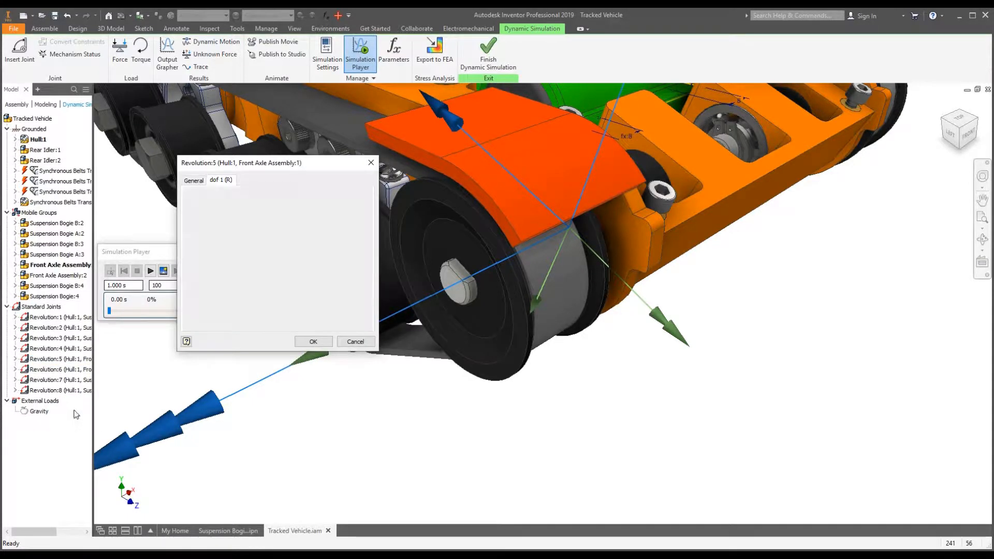
pyautogui.click(193, 180)
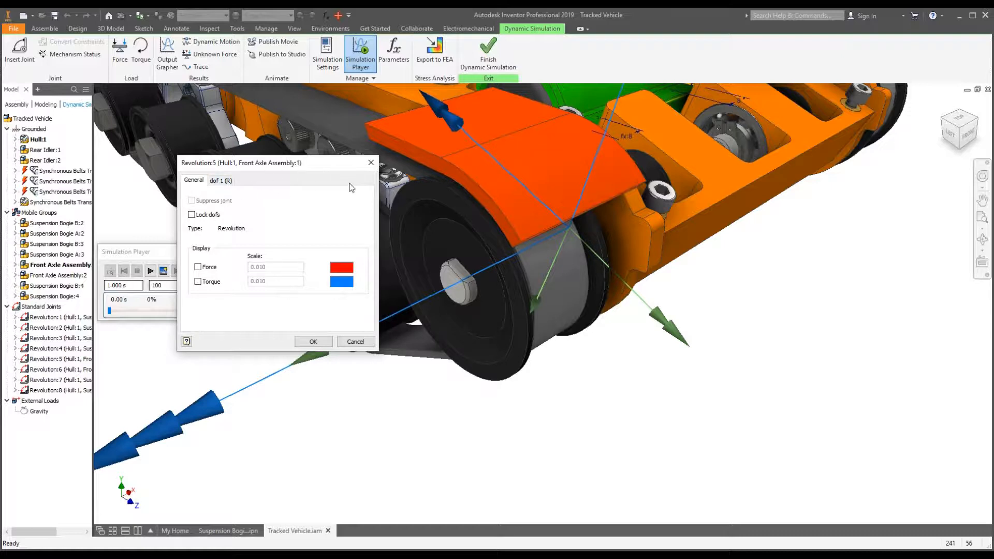
# Enable imposed motion on the joint's rotational degree of freedom, driven by position.
pyautogui.click(219, 182)
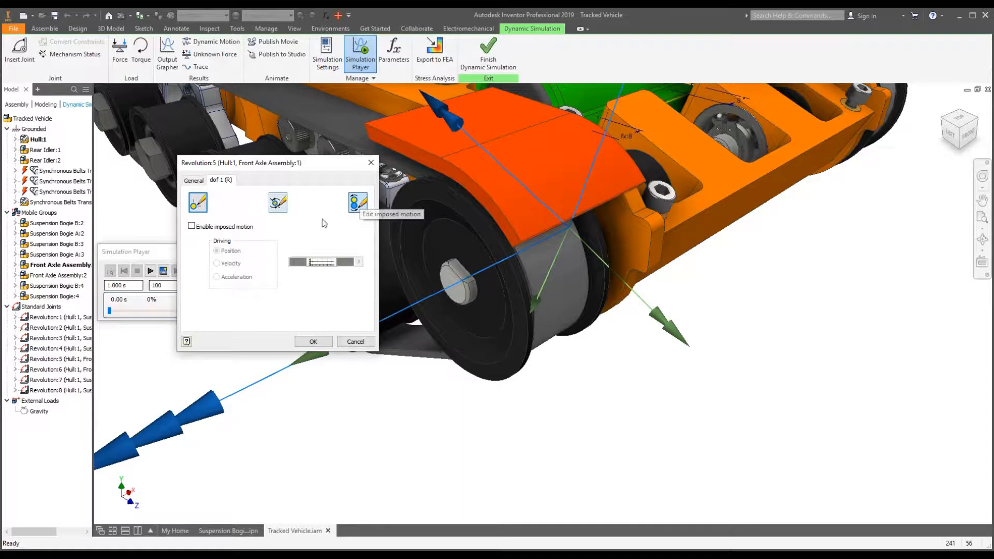
pyautogui.click(192, 227)
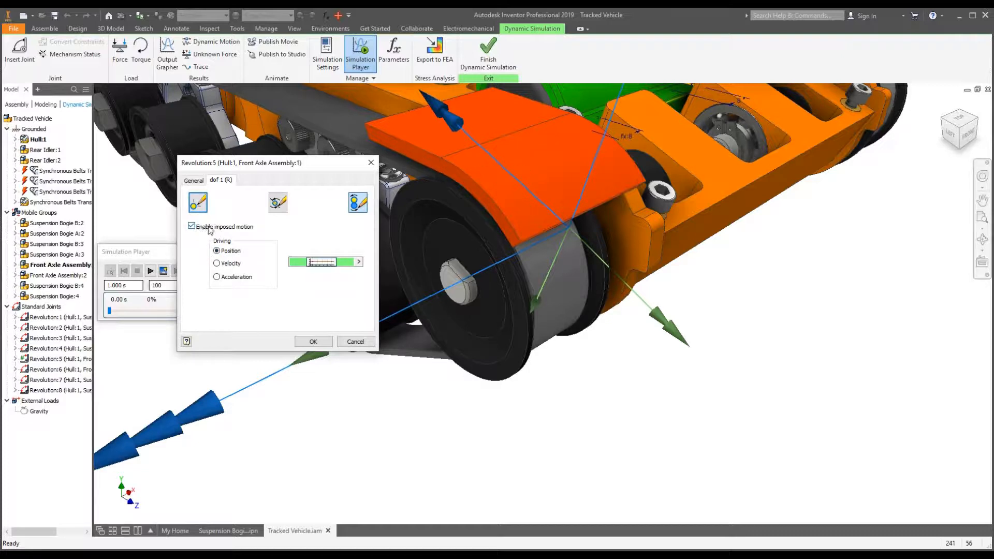
pyautogui.click(234, 265)
pyautogui.click(236, 279)
pyautogui.click(233, 266)
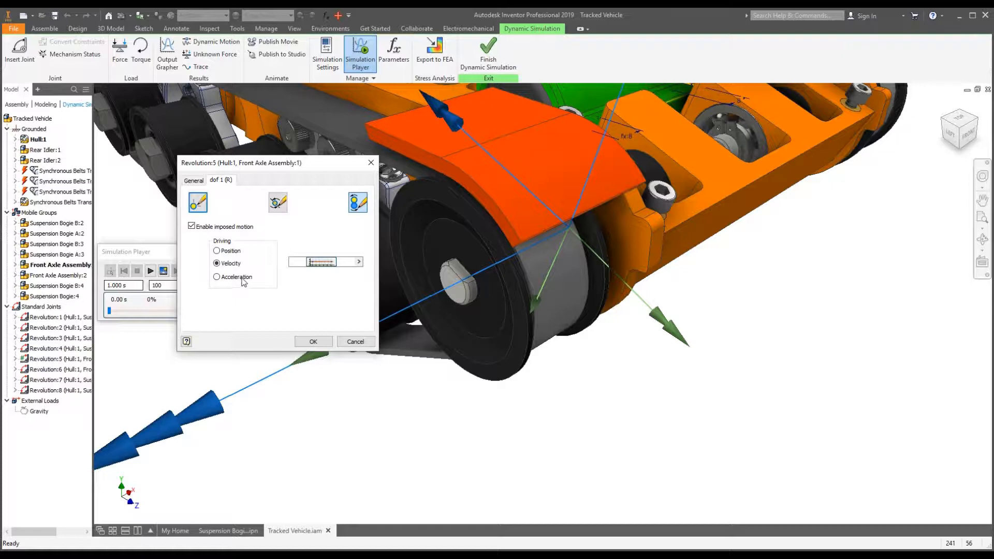
pyautogui.click(235, 253)
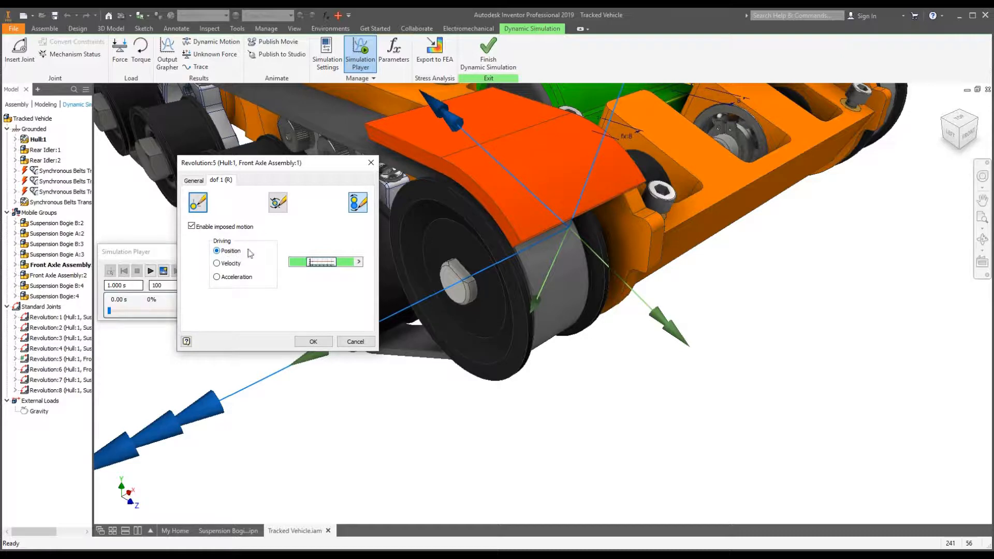
# Define the imposed motion as a linear ramp whose ending point is 720 deg at 2 s.
pyautogui.click(322, 263)
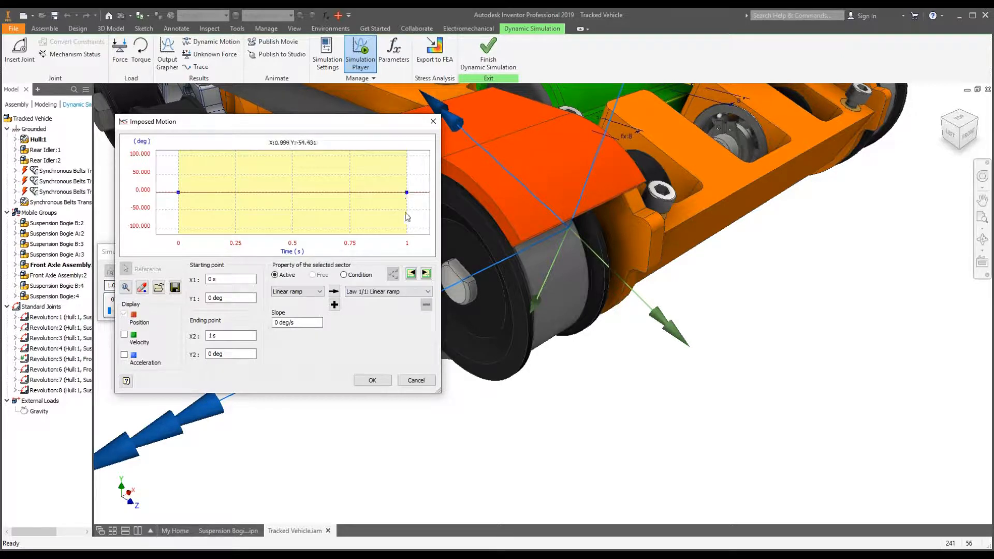
pyautogui.scroll(-1, 407, 216)
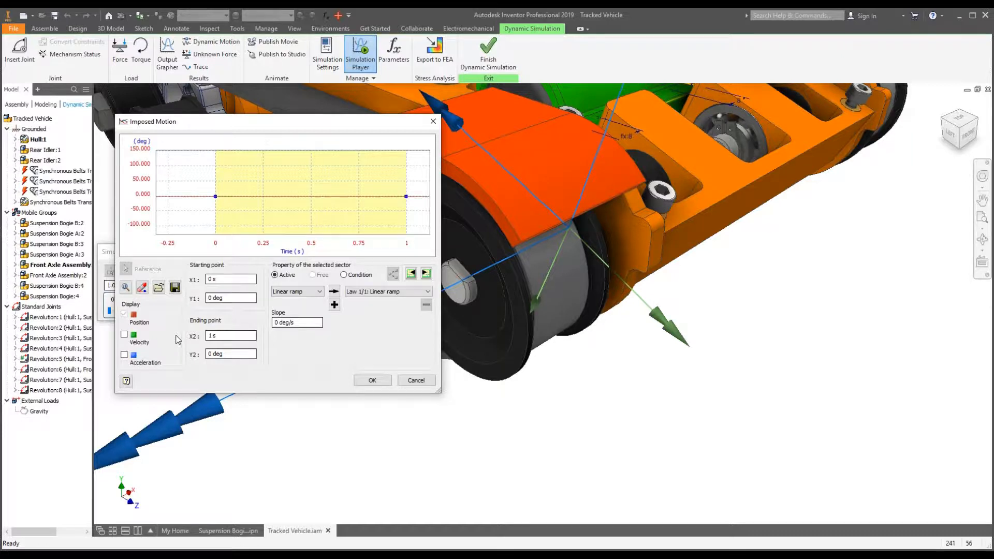
pyautogui.click(211, 355)
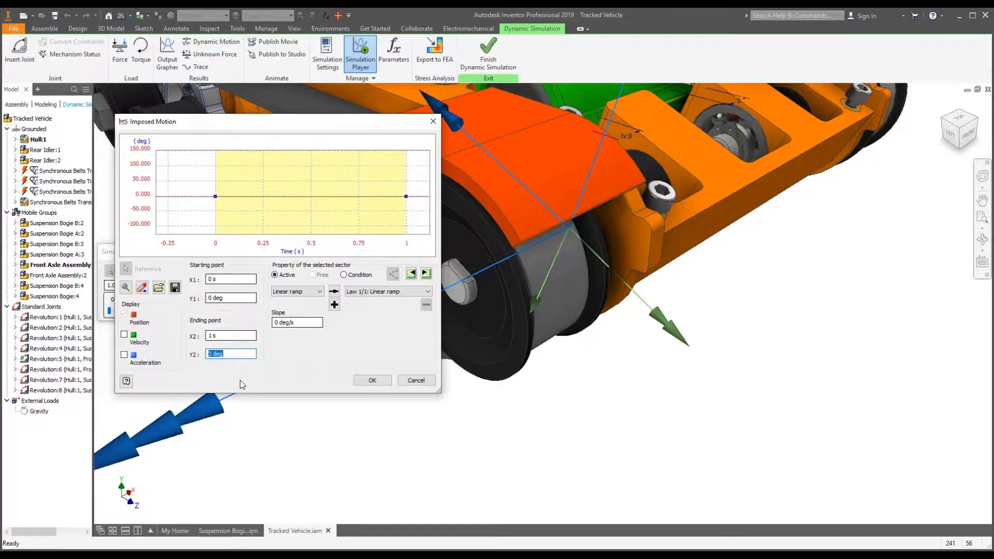
pyautogui.write('720')
pyautogui.click(316, 359)
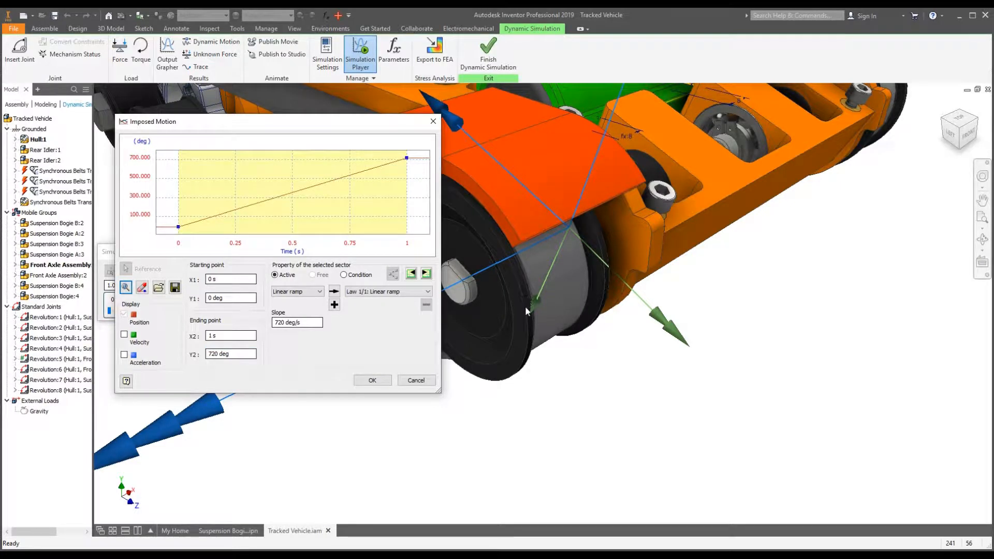
pyautogui.doubleClick(213, 336)
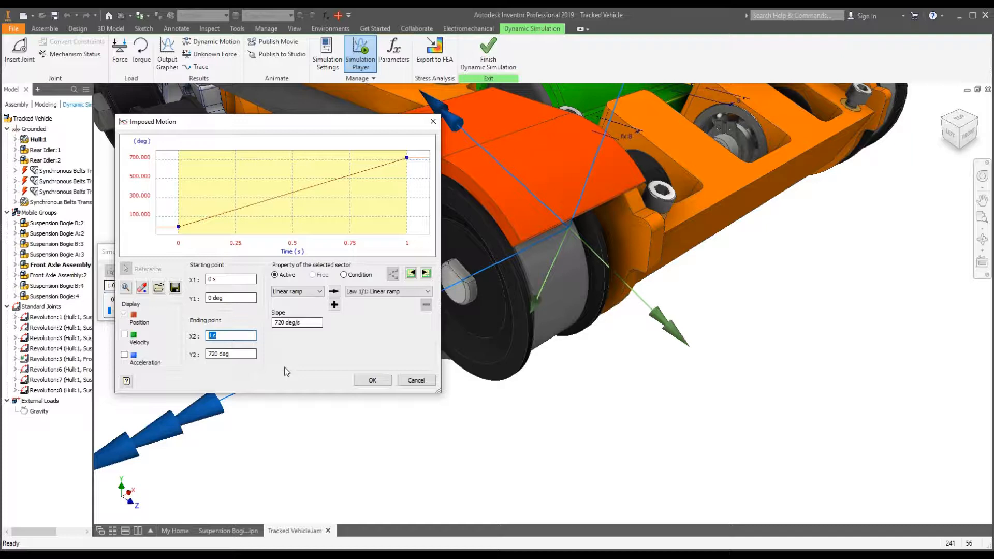
pyautogui.write('2')
pyautogui.click(298, 352)
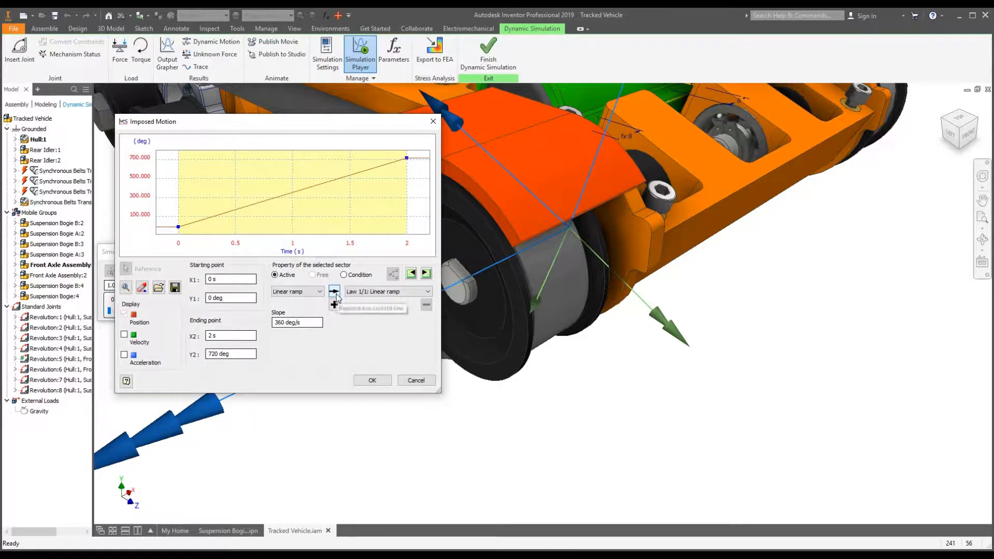
# Keep the out-of-definition behaviour on the right of the last point at constant value and accept the imposed motion.
pyautogui.click(380, 291)
pyautogui.click(405, 292)
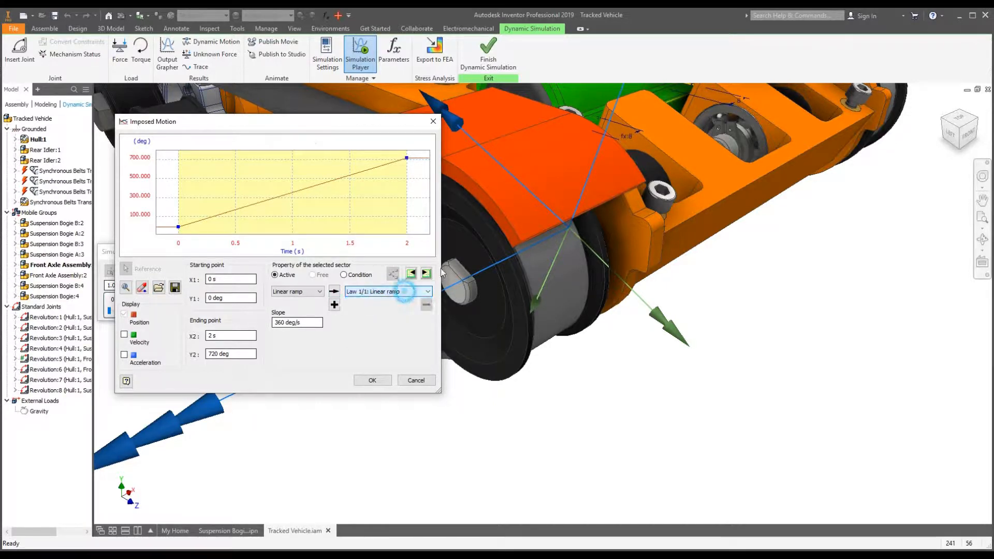
pyautogui.click(426, 273)
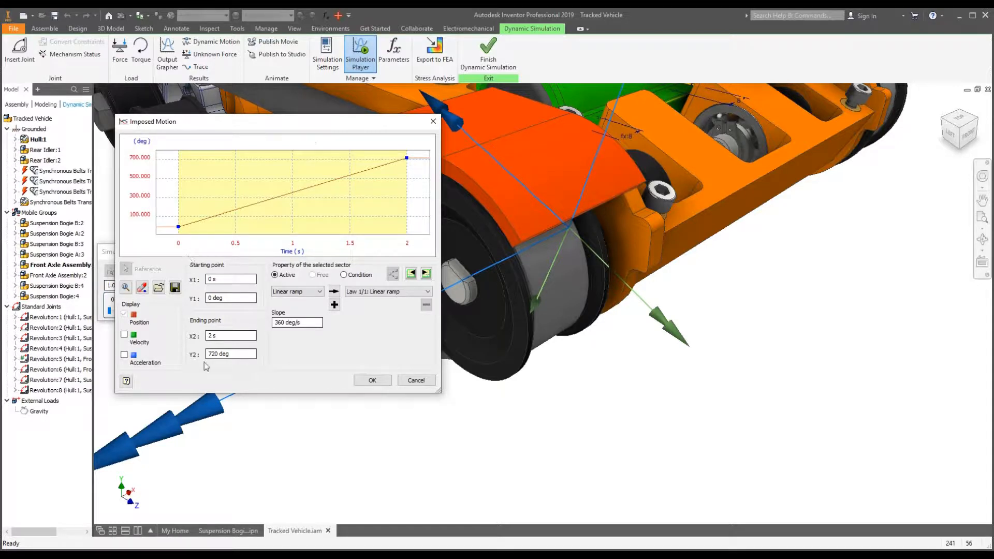
pyautogui.click(426, 273)
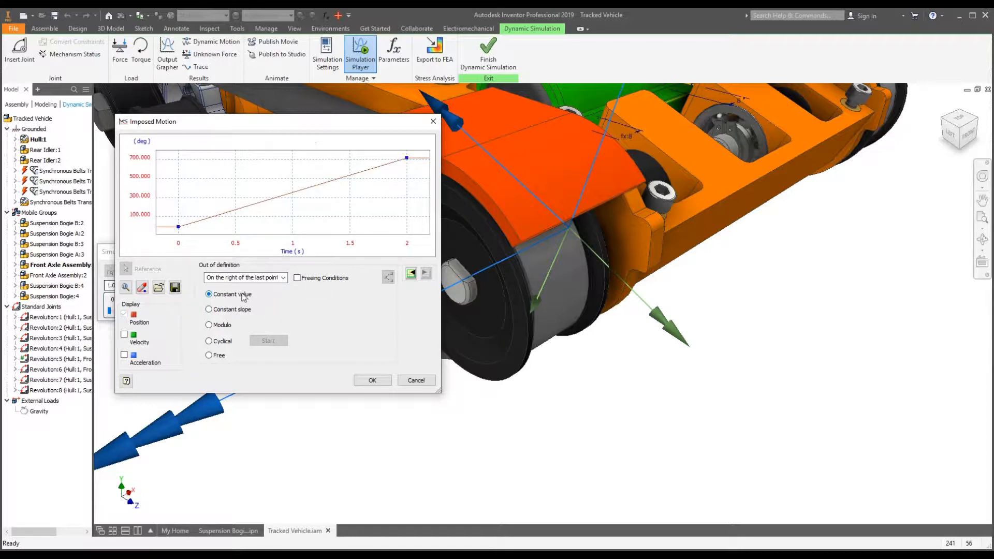
pyautogui.click(283, 278)
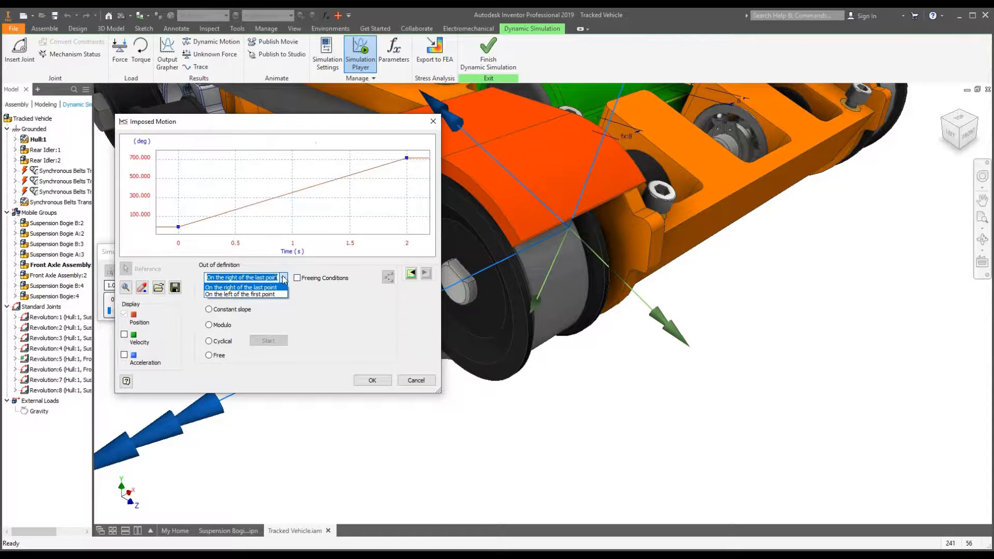
pyautogui.click(276, 288)
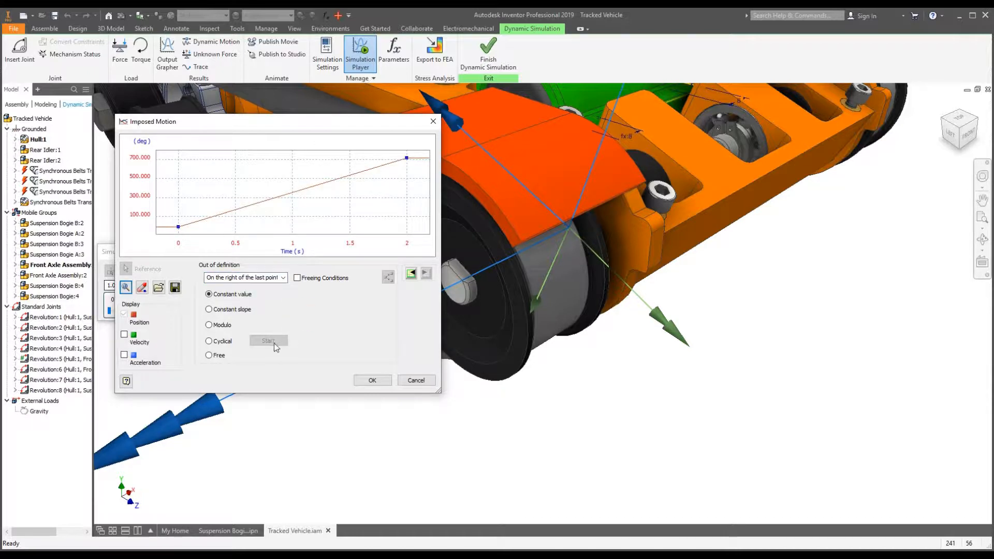
pyautogui.click(372, 380)
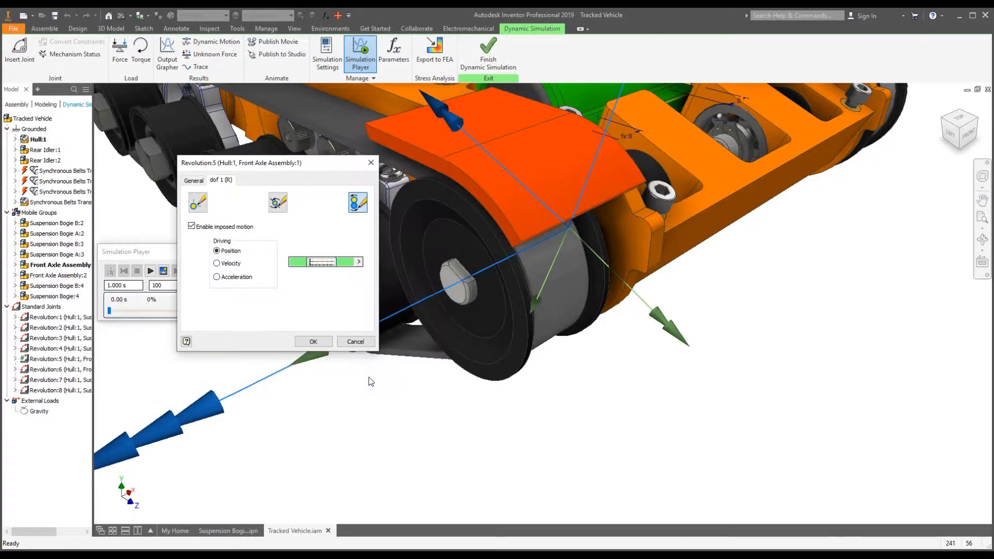
# Reopen the imposed motion graph and add a point after the ramp's end at about 2.1 s and 309 deg.
pyautogui.click(324, 262)
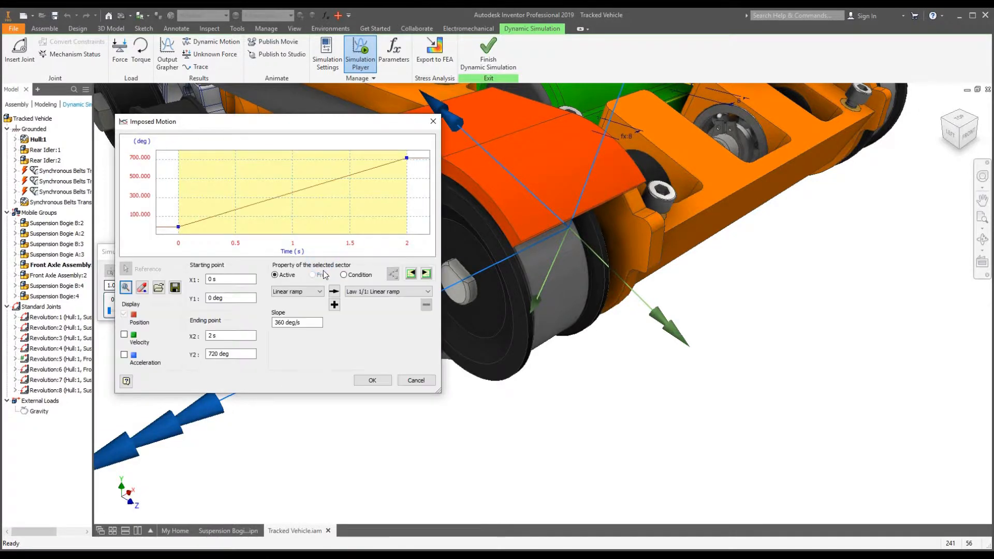
pyautogui.click(417, 178)
pyautogui.doubleClick(419, 196)
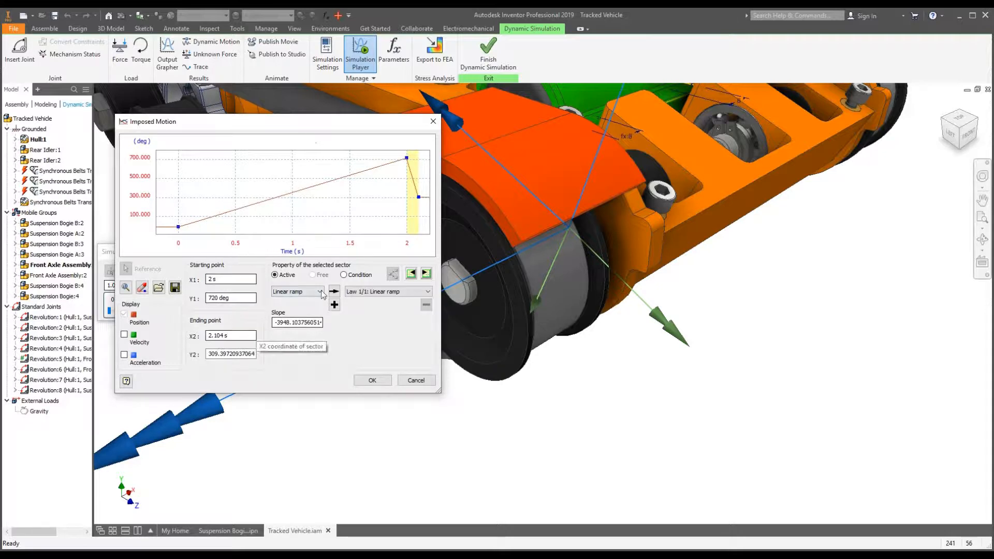
pyautogui.click(413, 202)
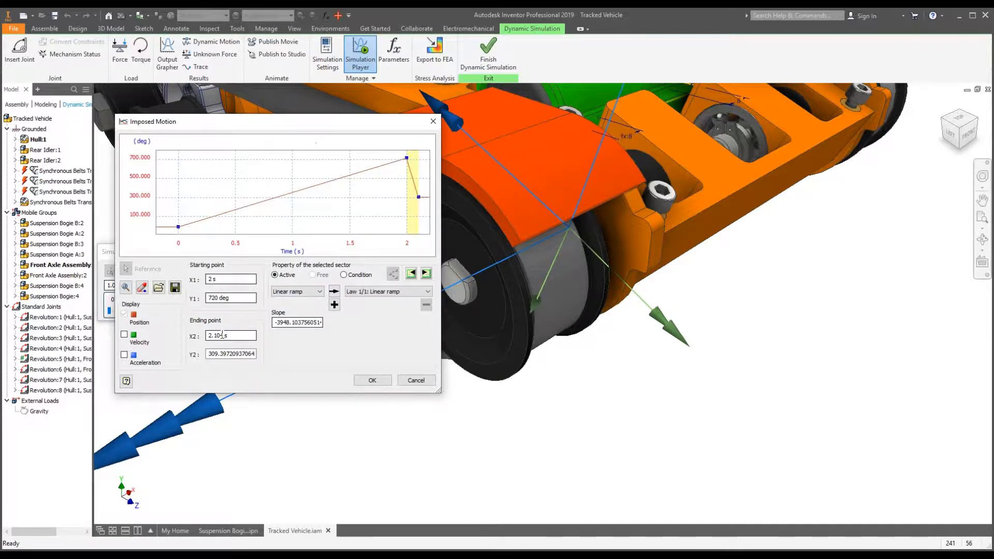
# Set the new sector's ending point to 3 s and 720 deg.
pyautogui.moveTo(225, 337); pyautogui.dragTo(184, 336)
pyautogui.write('3')
pyautogui.press('Tab')
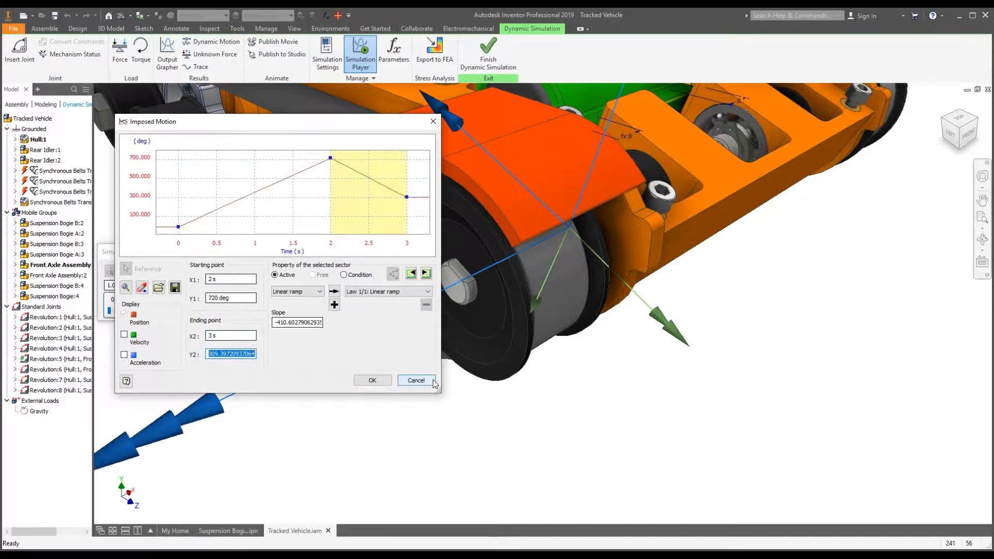
pyautogui.write('720')
pyautogui.press('Tab')
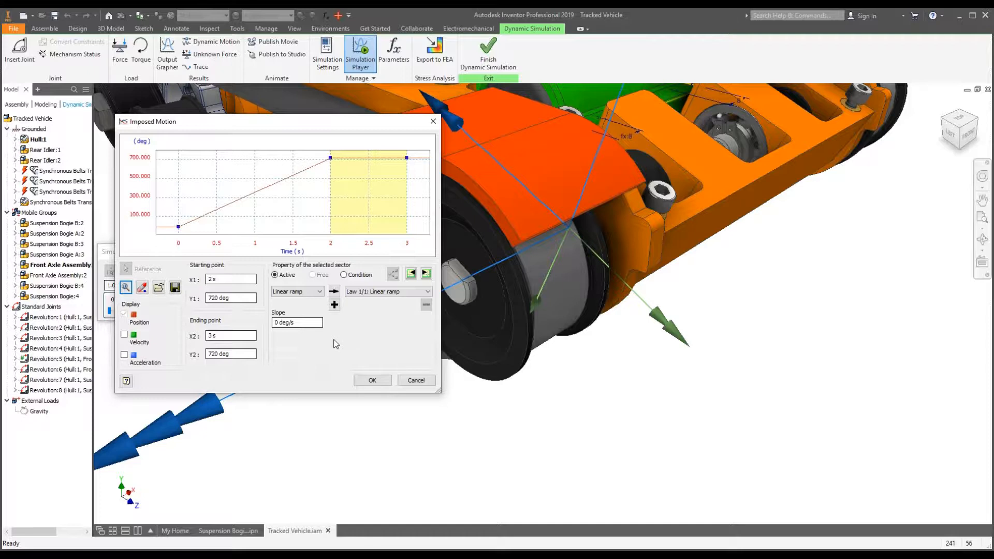
pyautogui.doubleClick(411, 183)
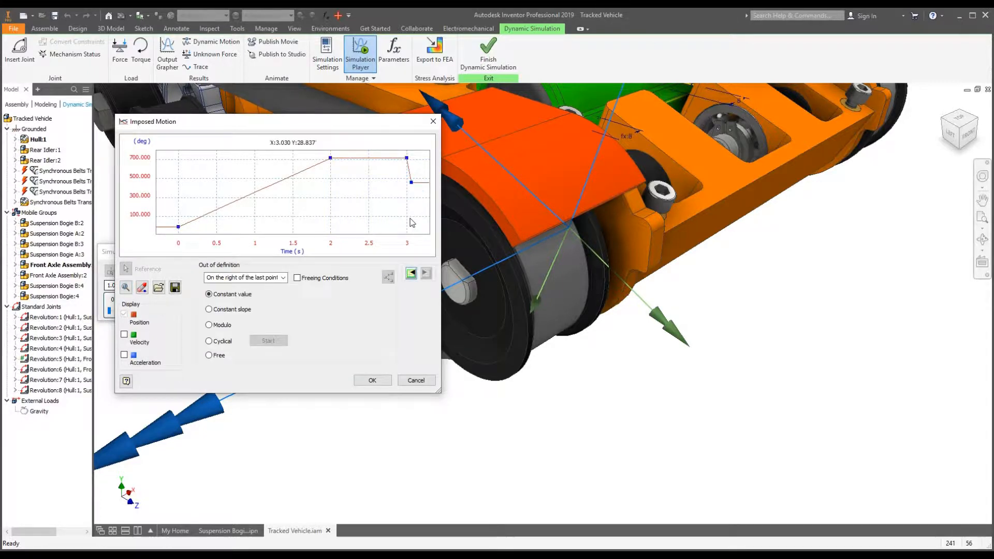
pyautogui.doubleClick(413, 196)
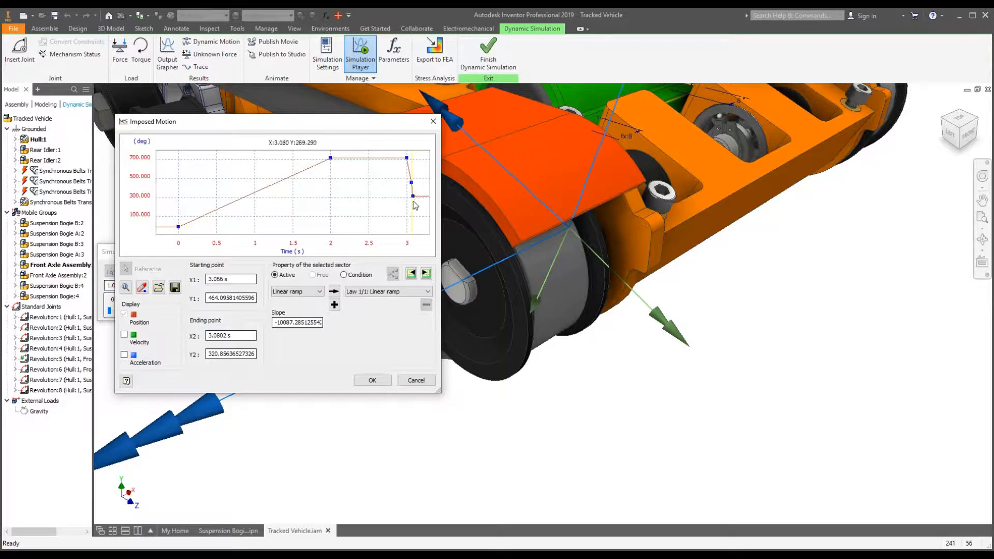
pyautogui.moveTo(412, 197); pyautogui.dragTo(427, 164)
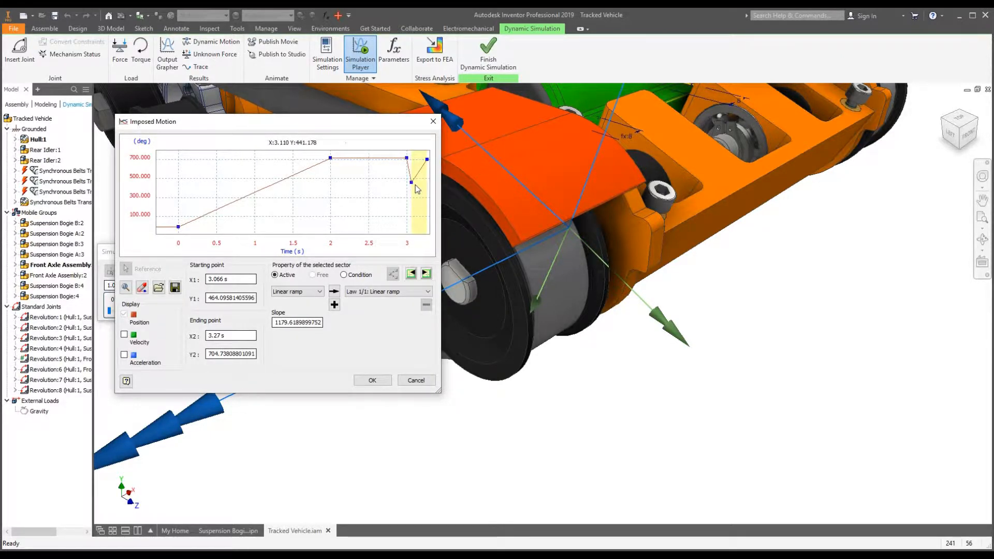
pyautogui.doubleClick(232, 354)
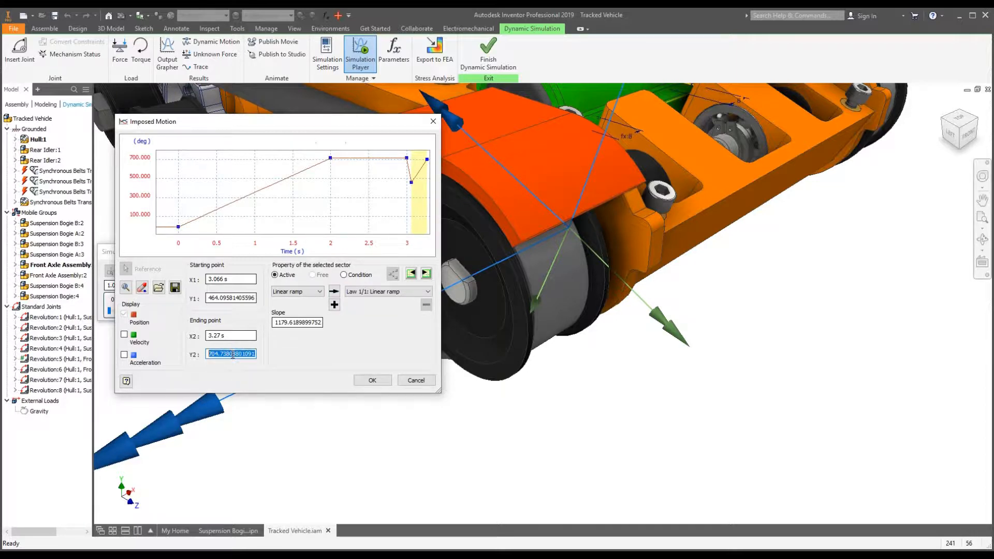
pyautogui.write('0')
pyautogui.doubleClick(226, 334)
pyautogui.write('0')
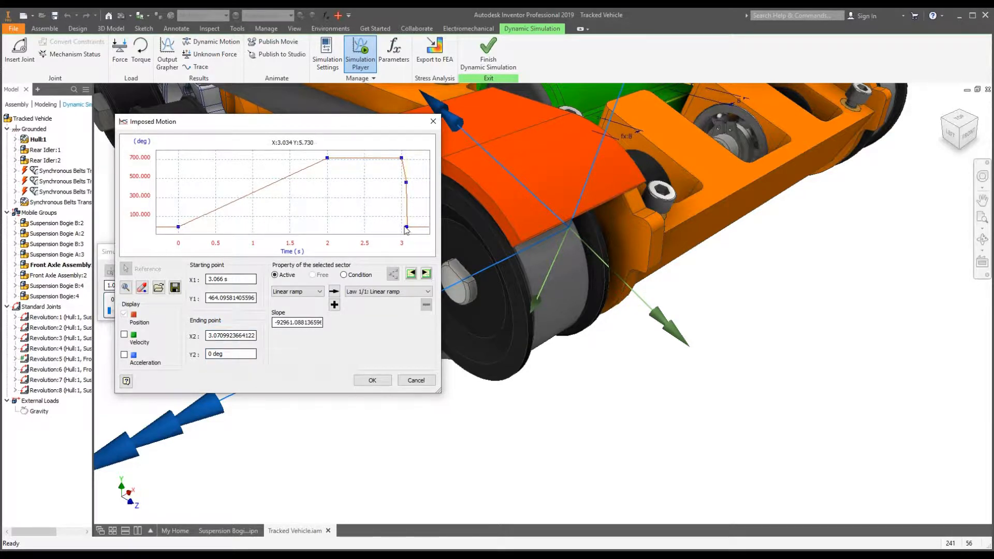
pyautogui.moveTo(407, 226); pyautogui.dragTo(429, 228)
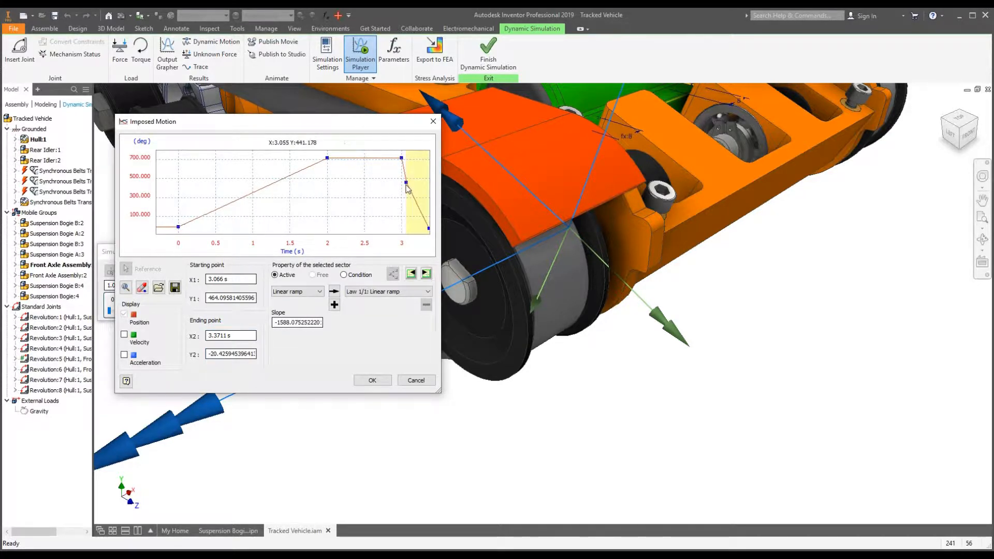
pyautogui.rightClick(429, 229)
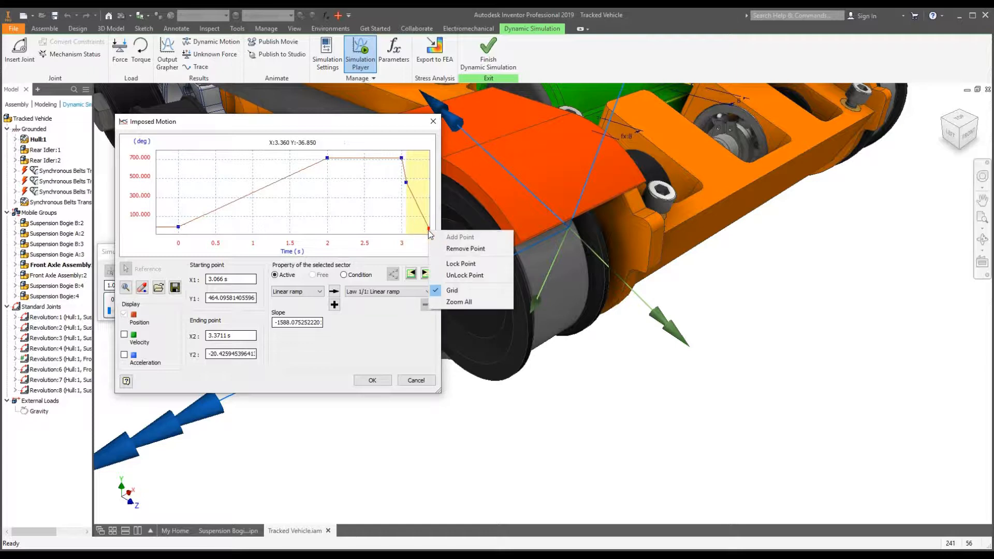
pyautogui.click(465, 249)
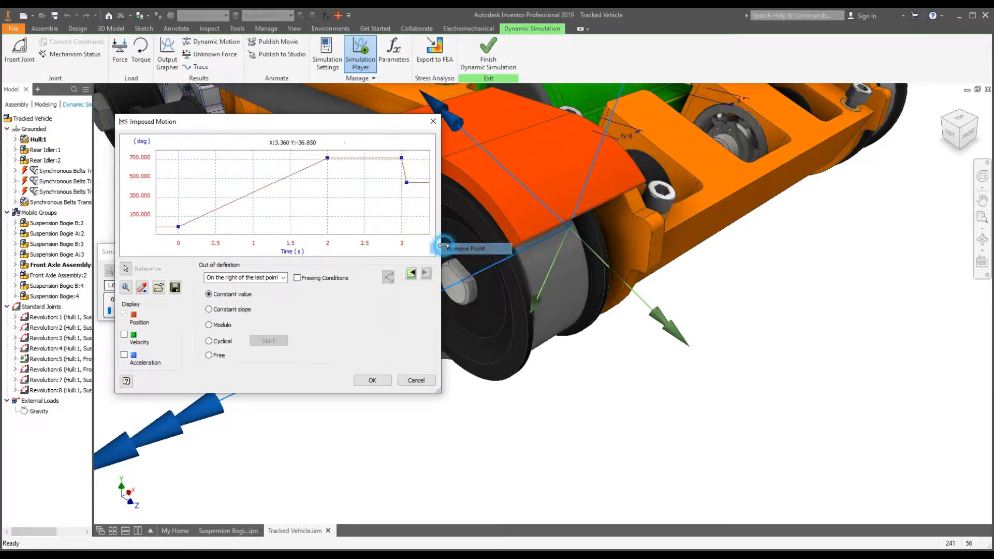
pyautogui.click(407, 182)
pyautogui.rightClick(407, 182)
pyautogui.click(433, 201)
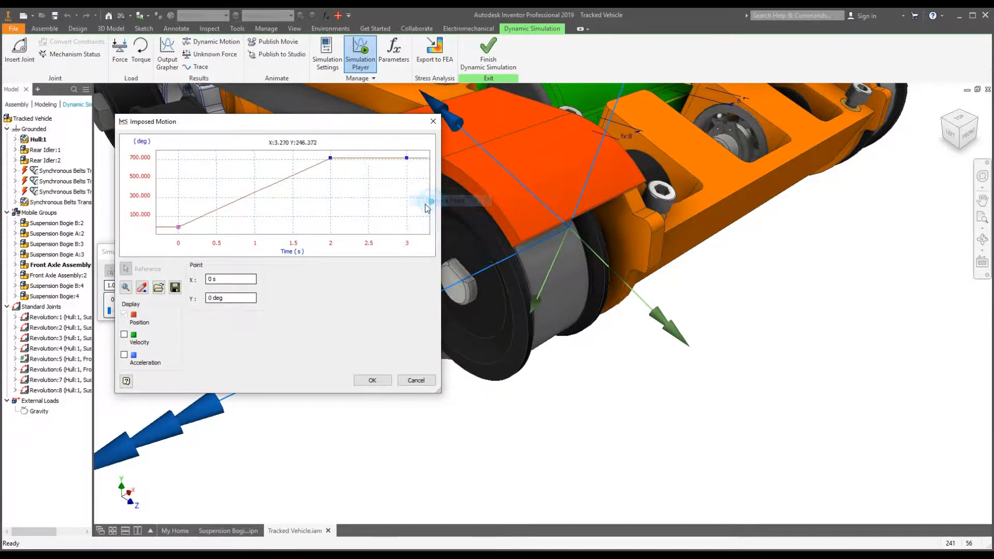
# Add a point to the imposed motion graph after the 3 s point, at about 3.18 s and 590 deg.
pyautogui.scroll(1, 406, 192)
pyautogui.scroll(-4, 259, 211)
pyautogui.scroll(2, 363, 211)
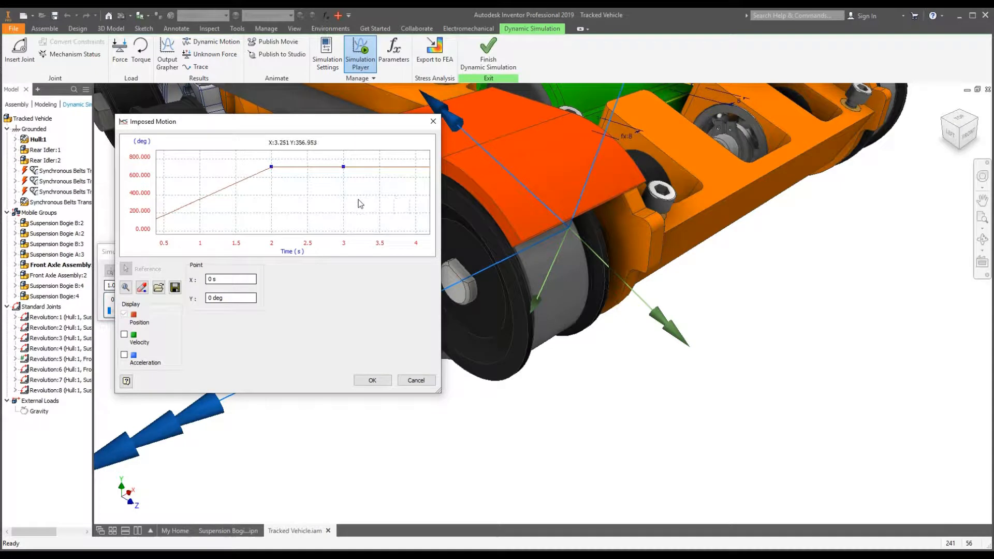
pyautogui.scroll(1, 363, 206)
pyautogui.click(368, 209)
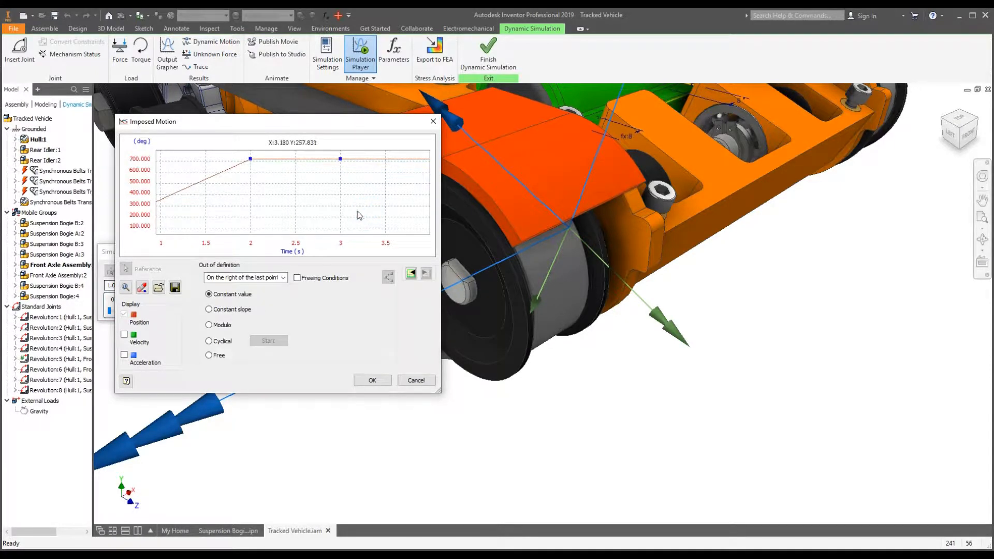
pyautogui.click(340, 159)
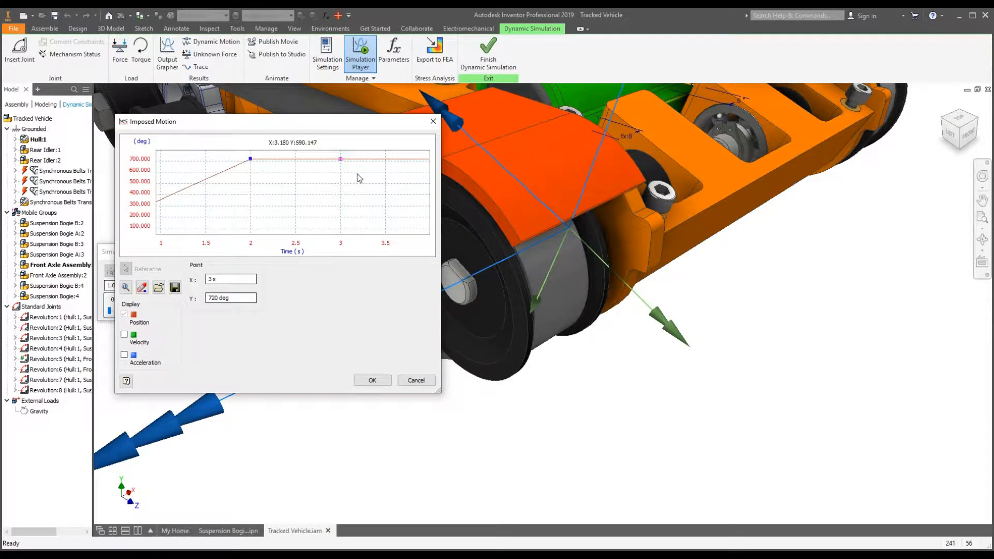
pyautogui.doubleClick(358, 174)
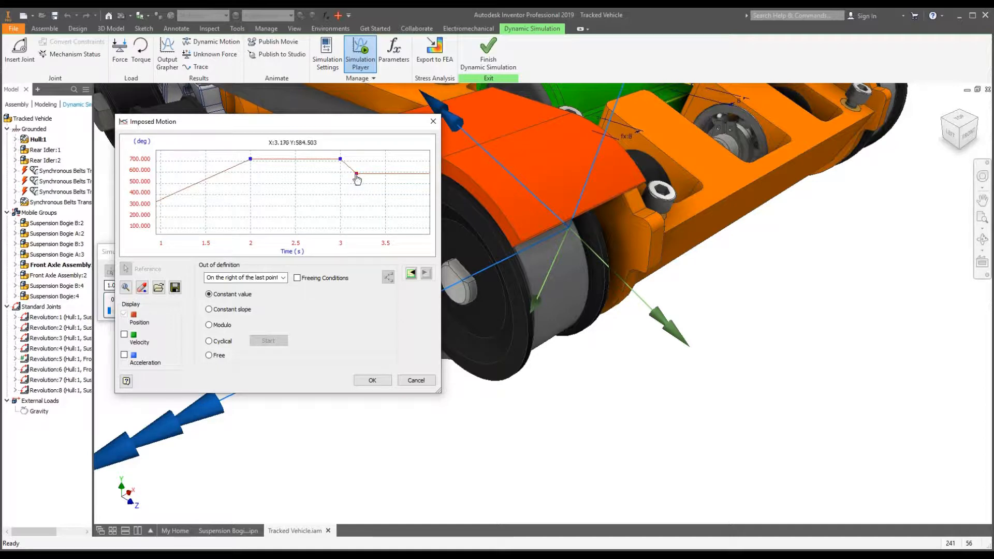
# Set the imposed motion's last point to 5 s and 0 deg and accept the imposed motion.
pyautogui.click(356, 175)
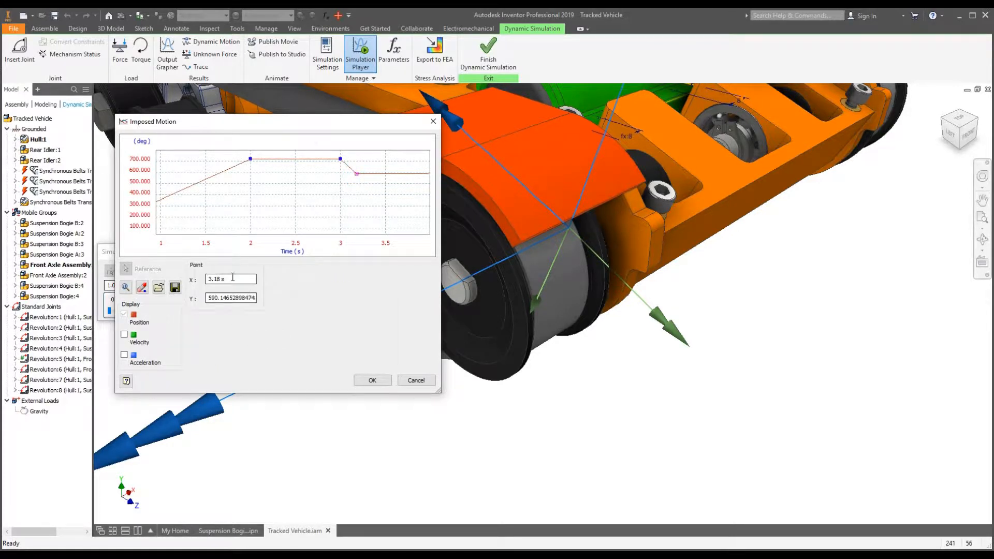
pyautogui.doubleClick(231, 278)
pyautogui.write('5')
pyautogui.doubleClick(214, 297)
pyautogui.write('0')
pyautogui.press('Return')
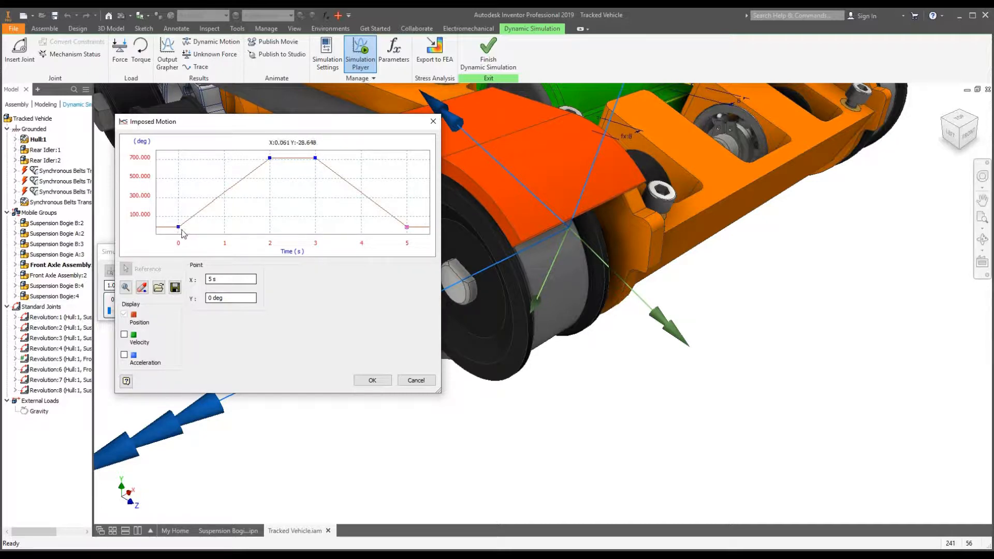
pyautogui.click(324, 284)
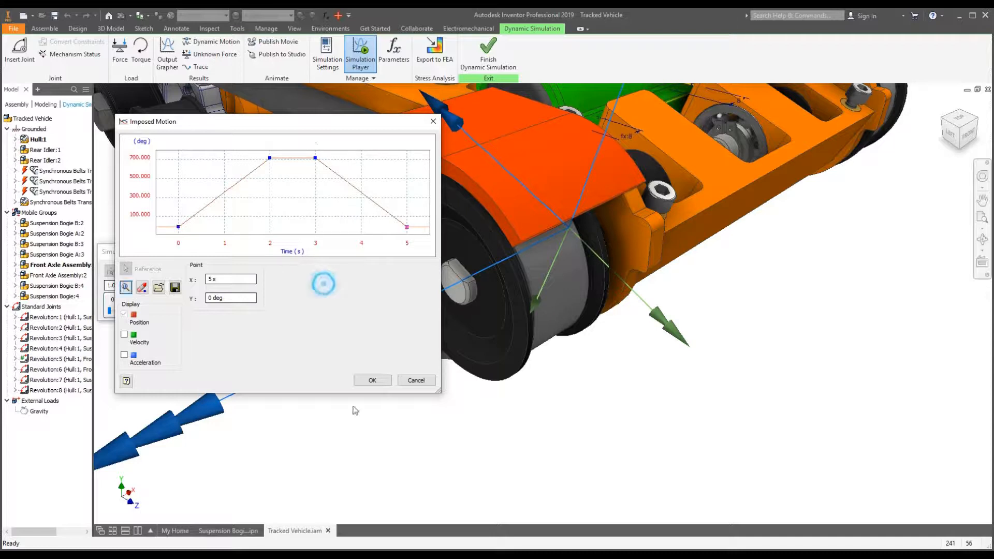
pyautogui.click(373, 380)
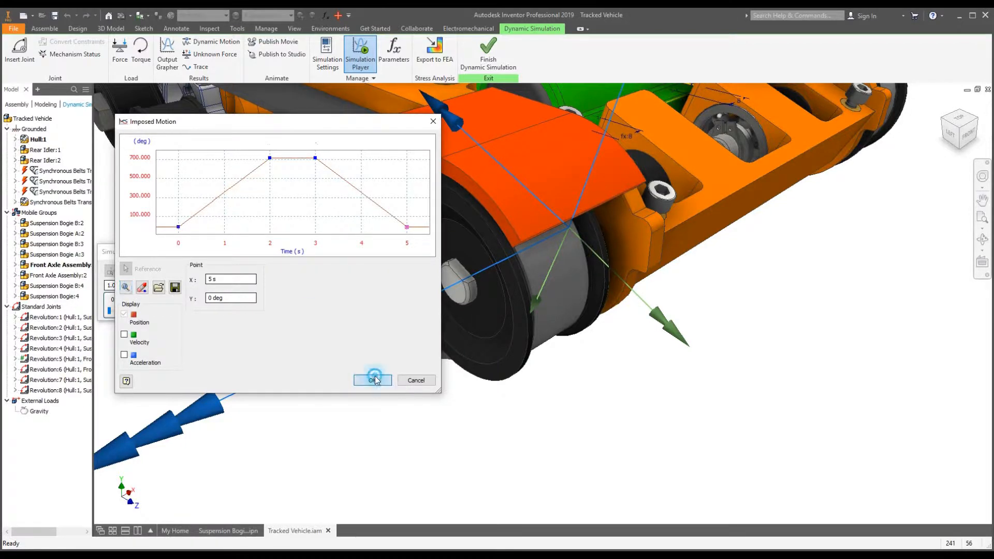
pyautogui.click(311, 342)
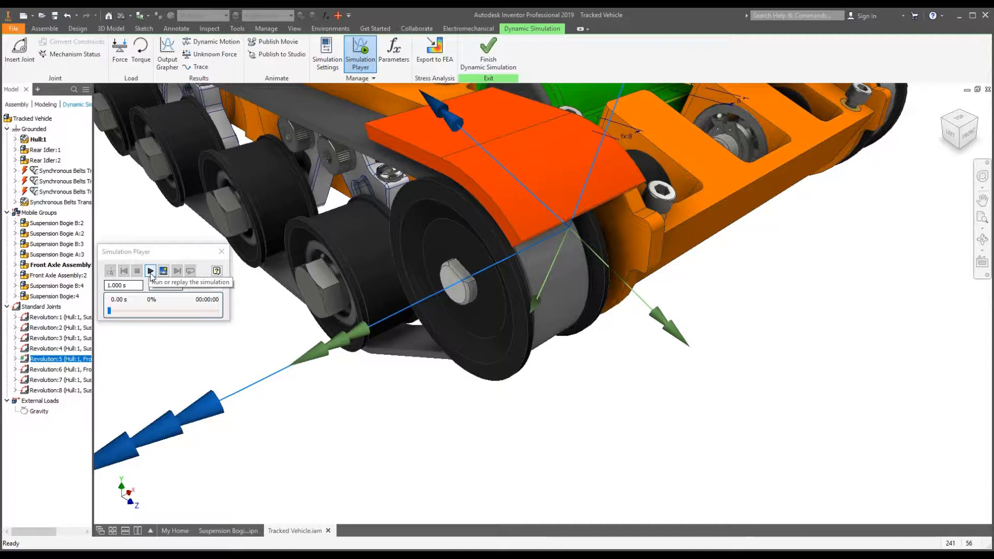
# Run the dynamic simulation to its end and rewind it to the start.
pyautogui.click(151, 271)
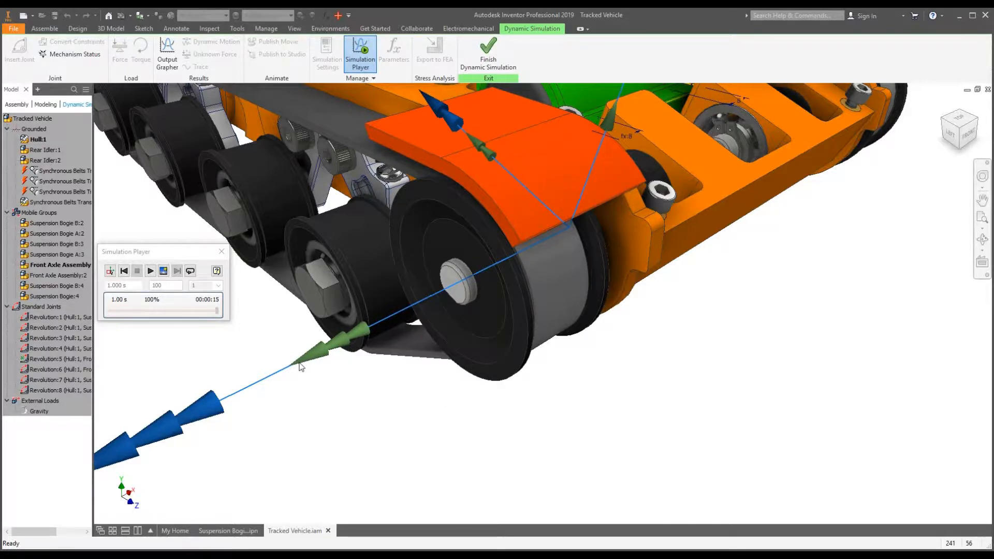
pyautogui.click(126, 272)
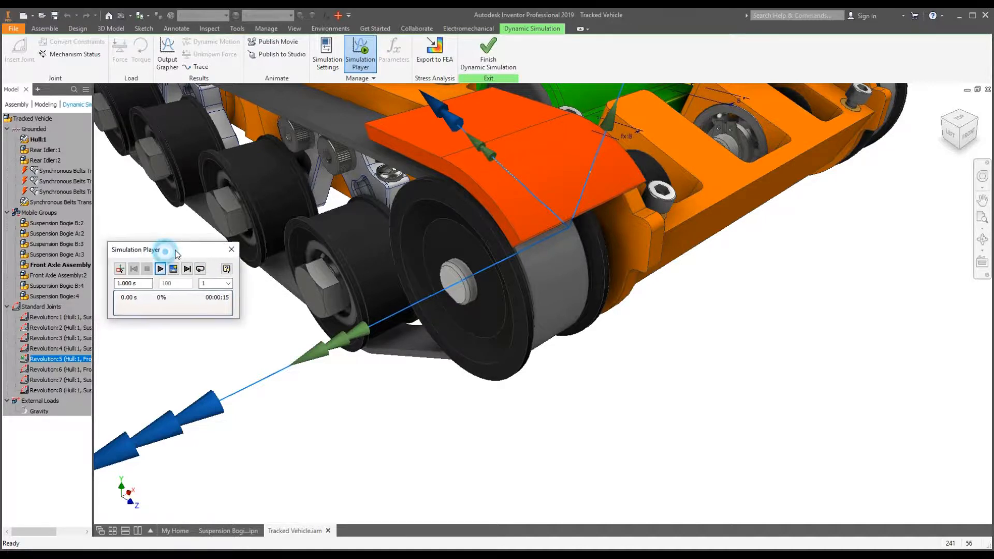
pyautogui.click(232, 250)
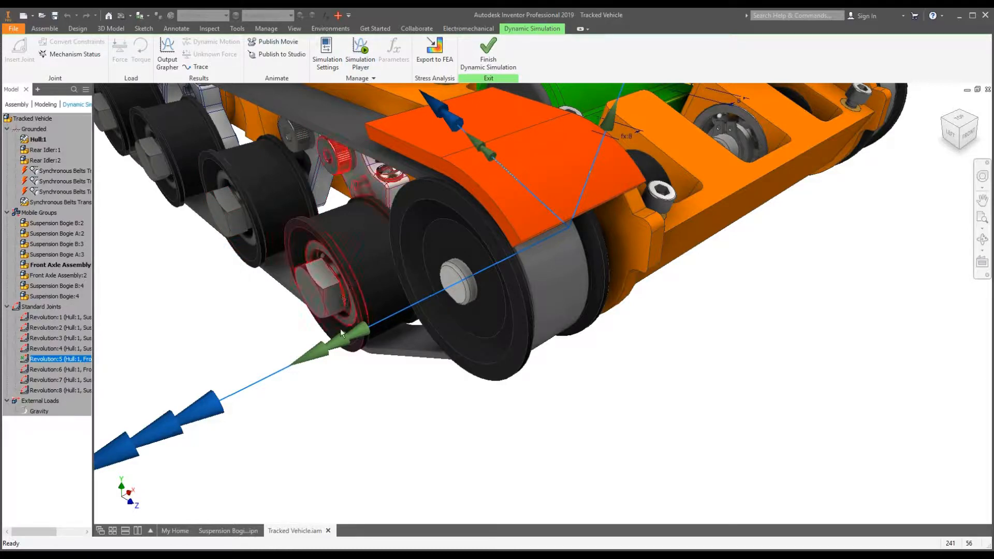
# Set up publishing the simulation as an AVI movie named Tracked Vehicle with the Full Frames (Uncompressed) compressor.
pyautogui.scroll(-5, 466, 381)
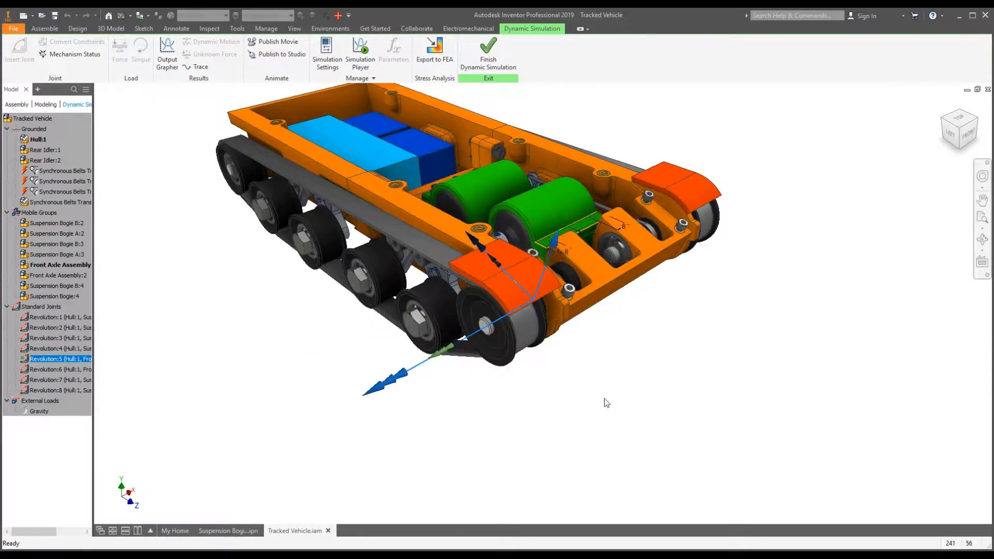
pyautogui.scroll(5, 562, 388)
pyautogui.scroll(-5, 553, 382)
pyautogui.scroll(6, 553, 381)
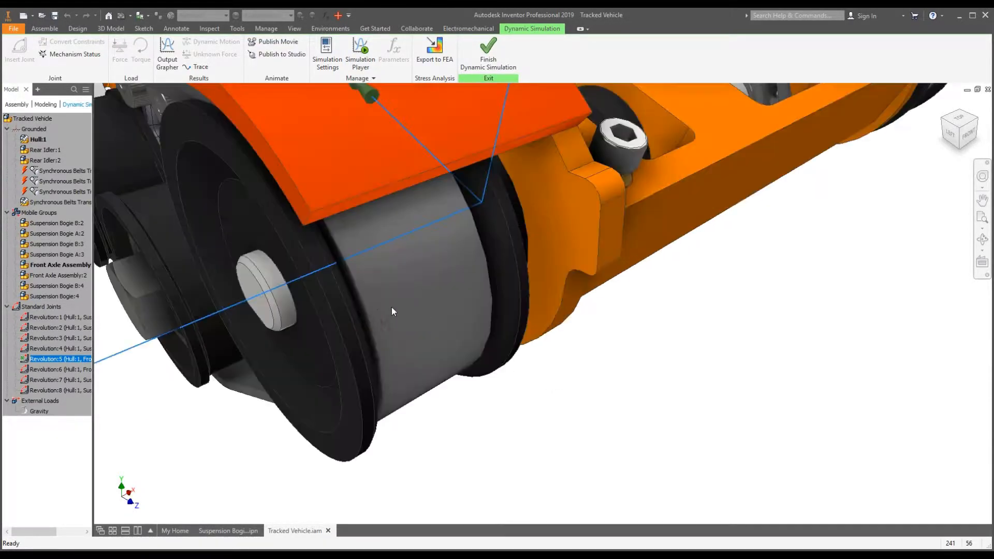
pyautogui.scroll(-6, 591, 374)
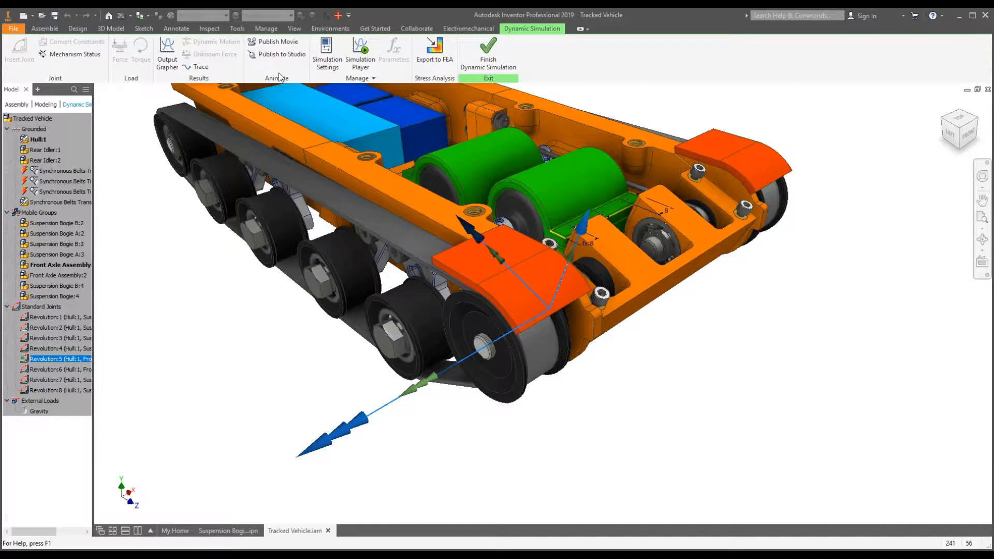
pyautogui.click(268, 47)
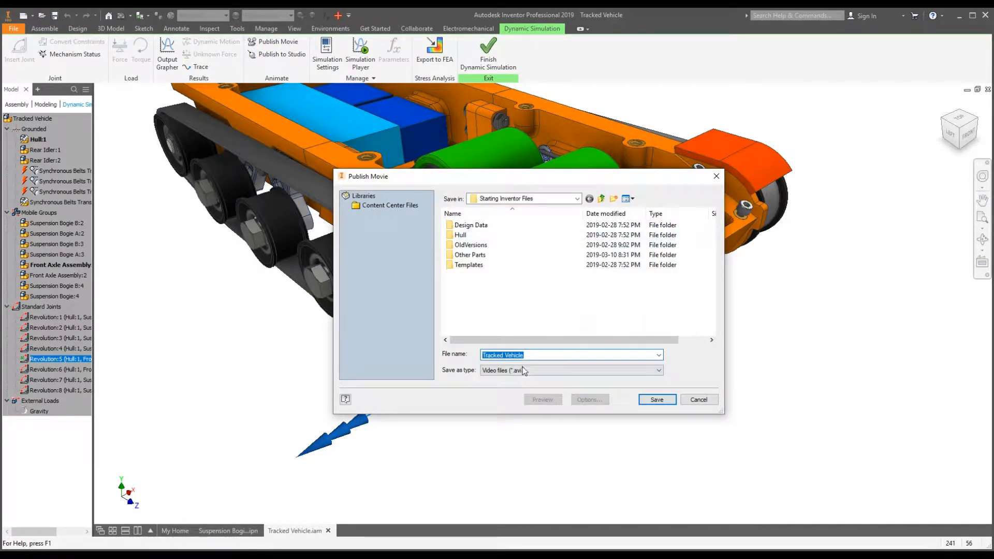
pyautogui.click(656, 400)
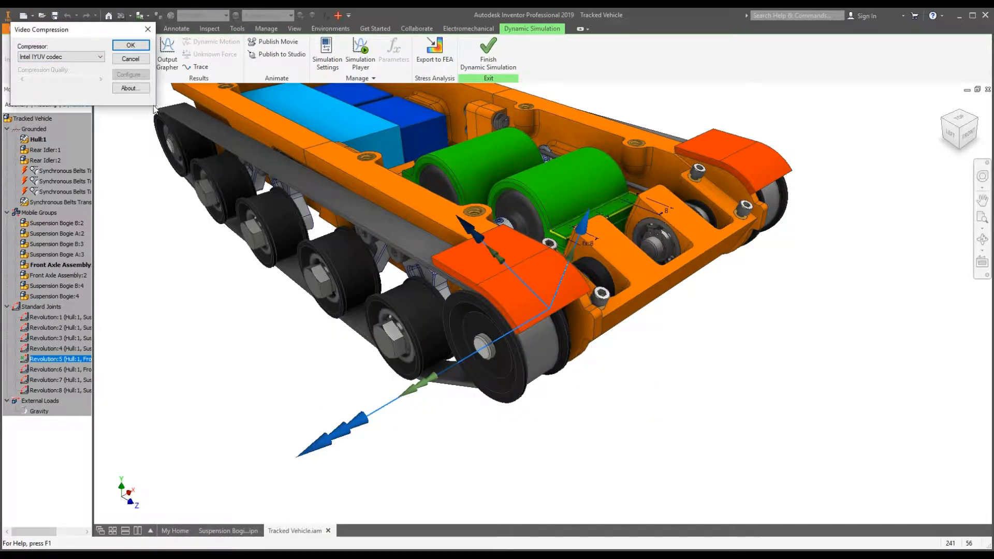
pyautogui.click(83, 57)
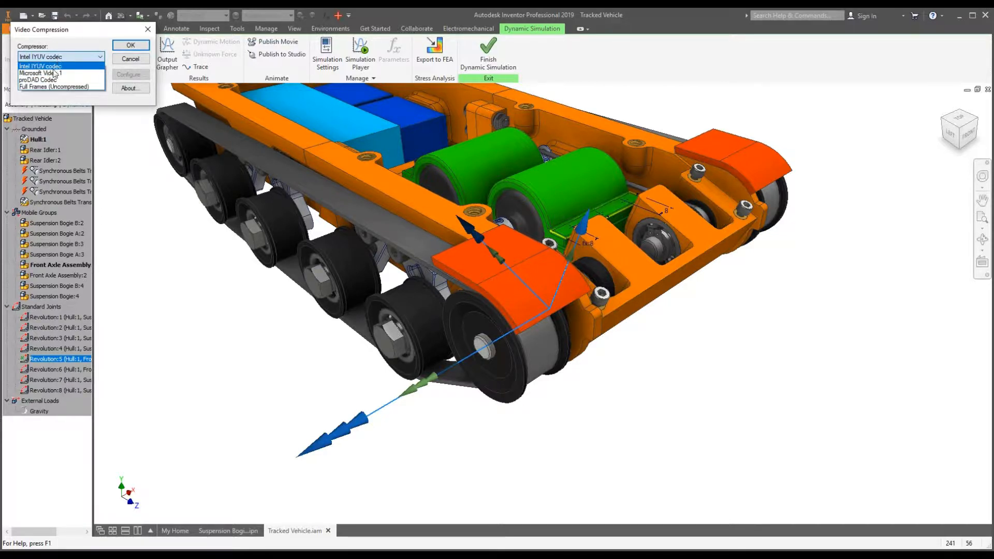
pyautogui.click(52, 86)
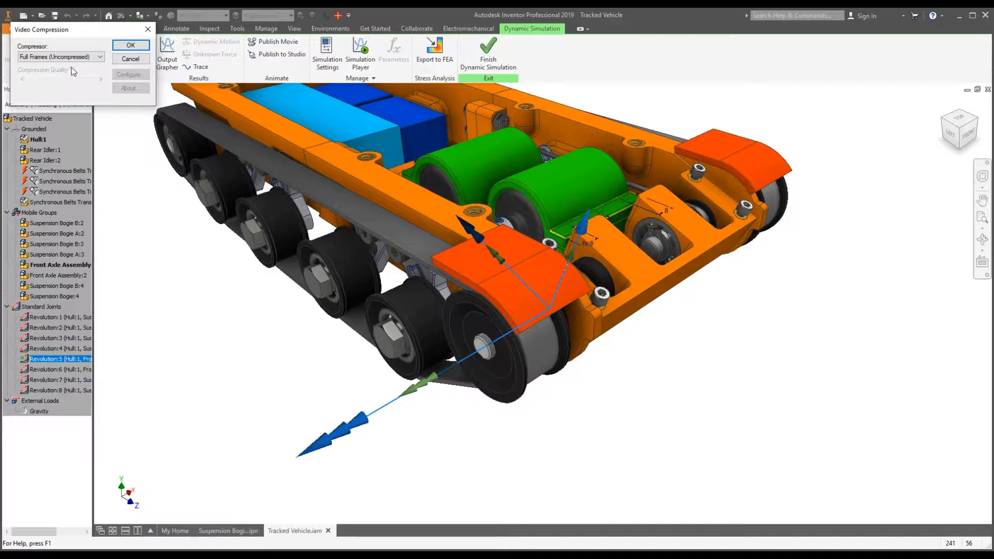
pyautogui.click(129, 49)
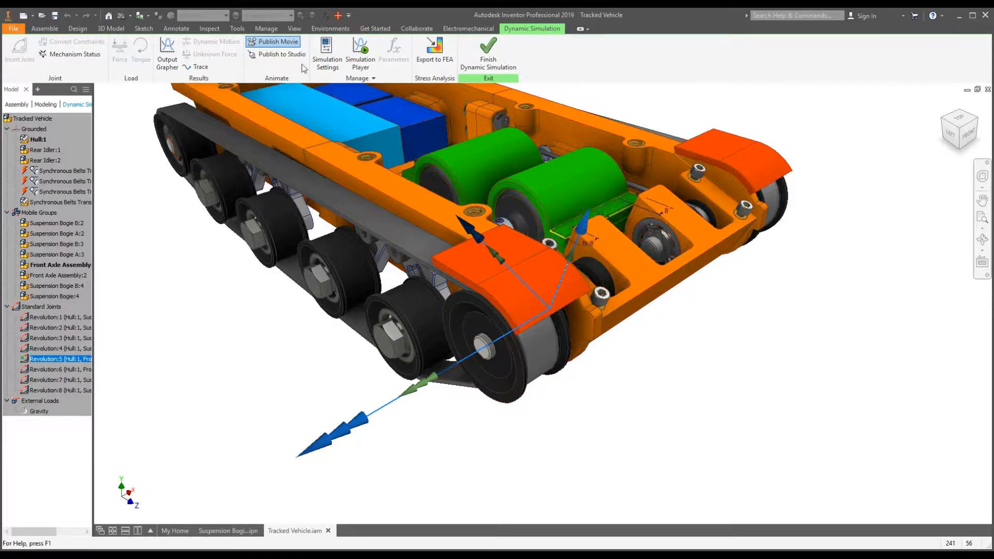
# Reopen the simulation player and replay the whole simulation to record the movie.
pyautogui.click(370, 61)
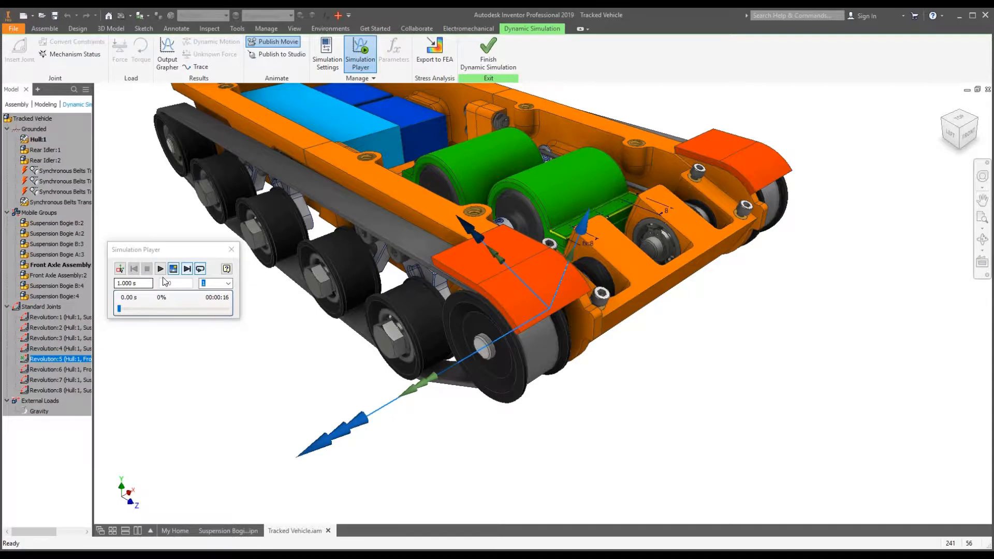
pyautogui.click(160, 270)
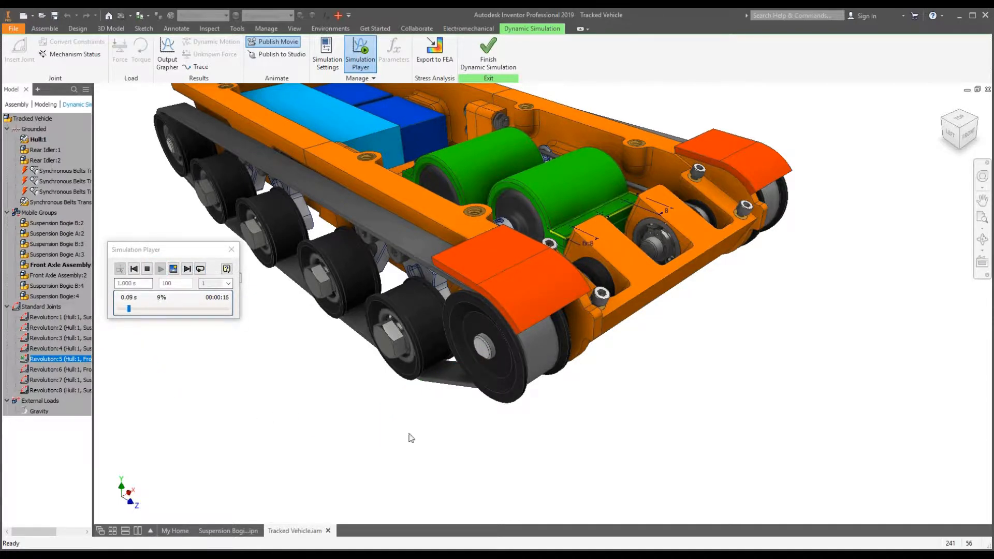
pyautogui.scroll(-5, 379, 432)
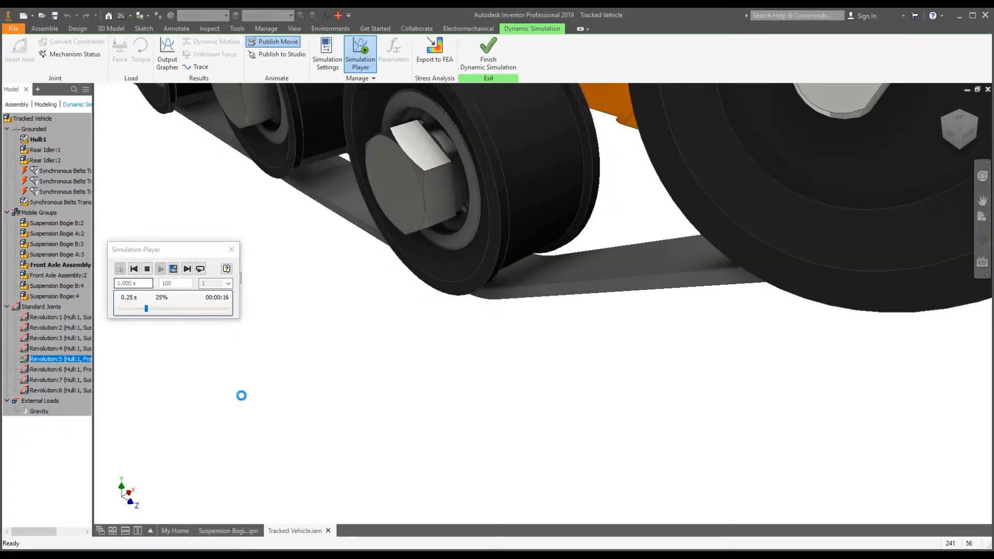
pyautogui.scroll(4, 242, 397)
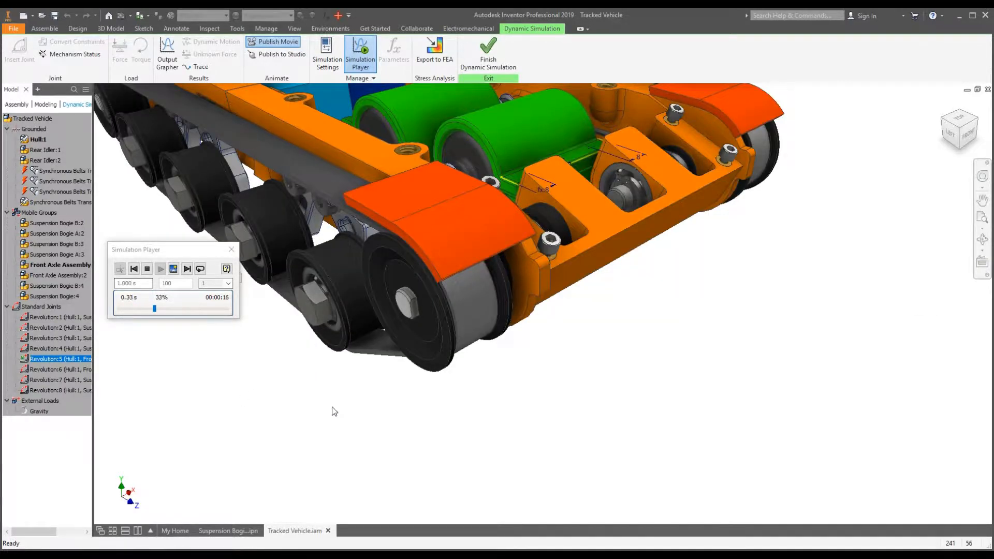
pyautogui.scroll(3, 290, 412)
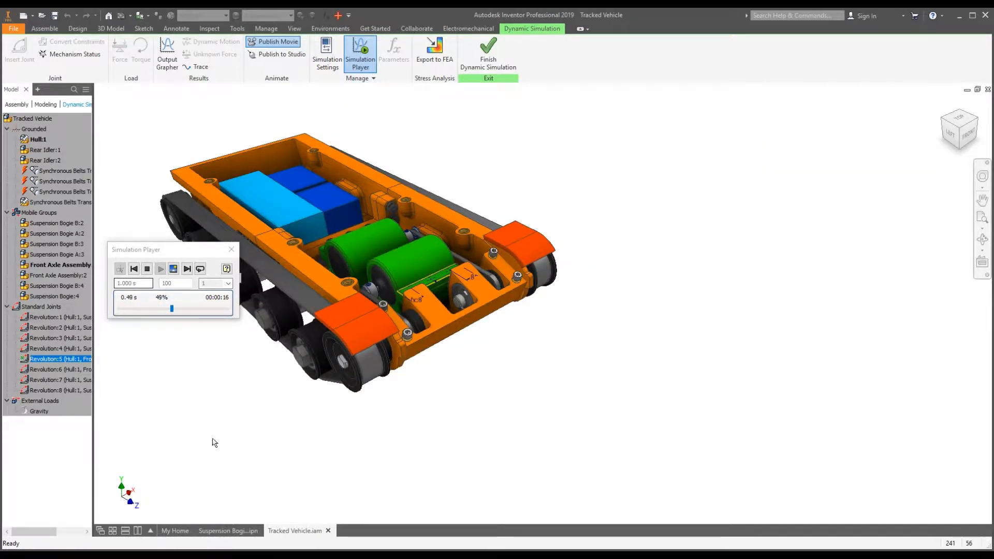
pyautogui.scroll(-4, 198, 424)
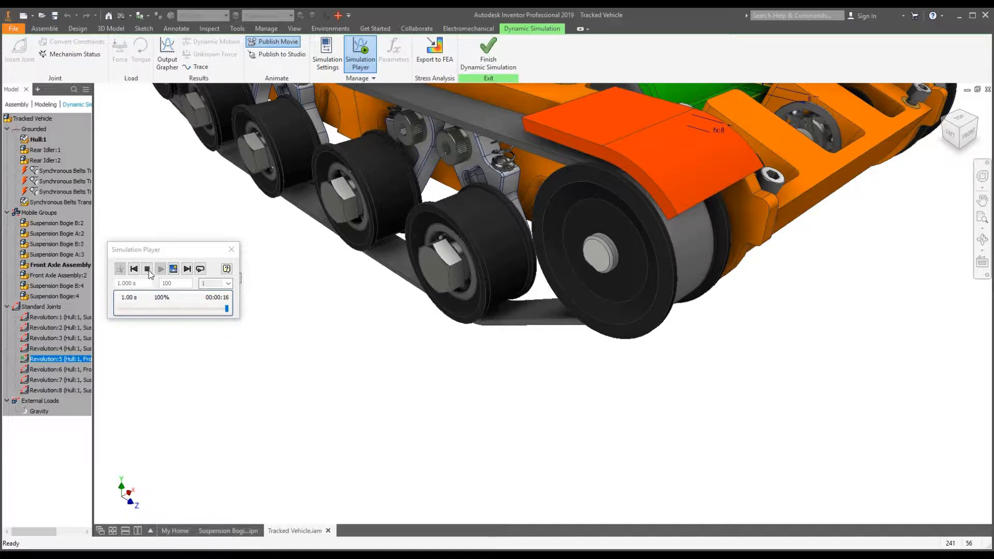
# Leave the Dynamic Simulation environment, re-enter it and close the simulation player.
pyautogui.click(231, 250)
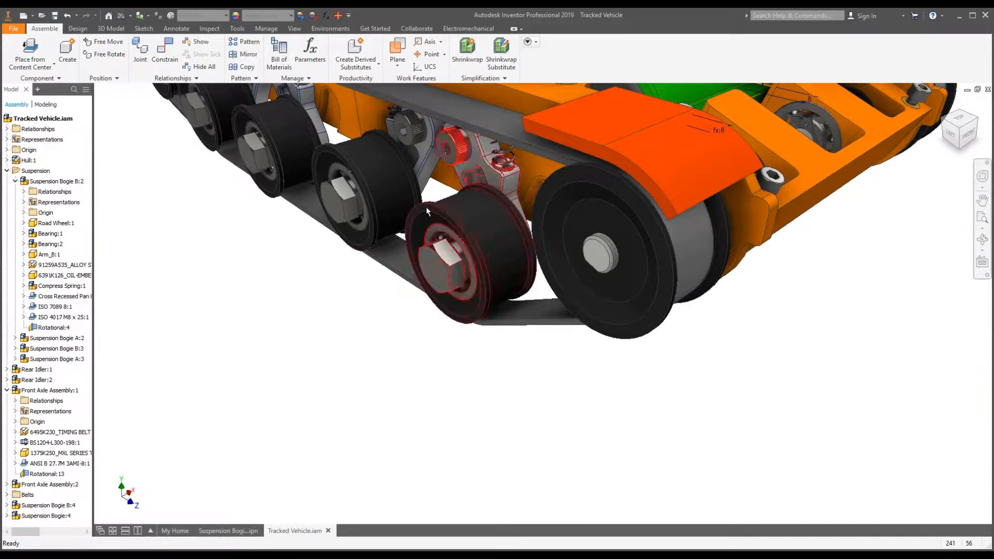
pyautogui.click(331, 28)
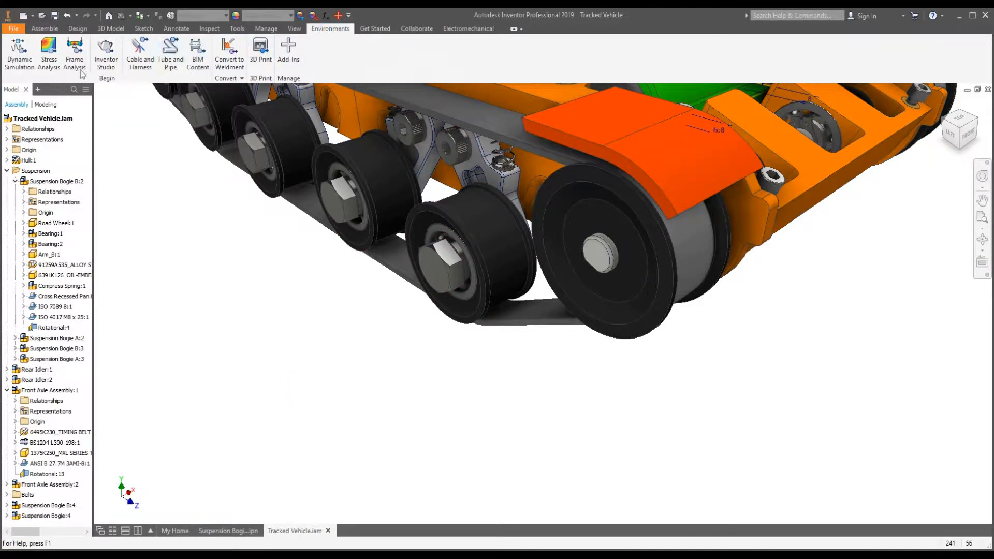
pyautogui.click(19, 52)
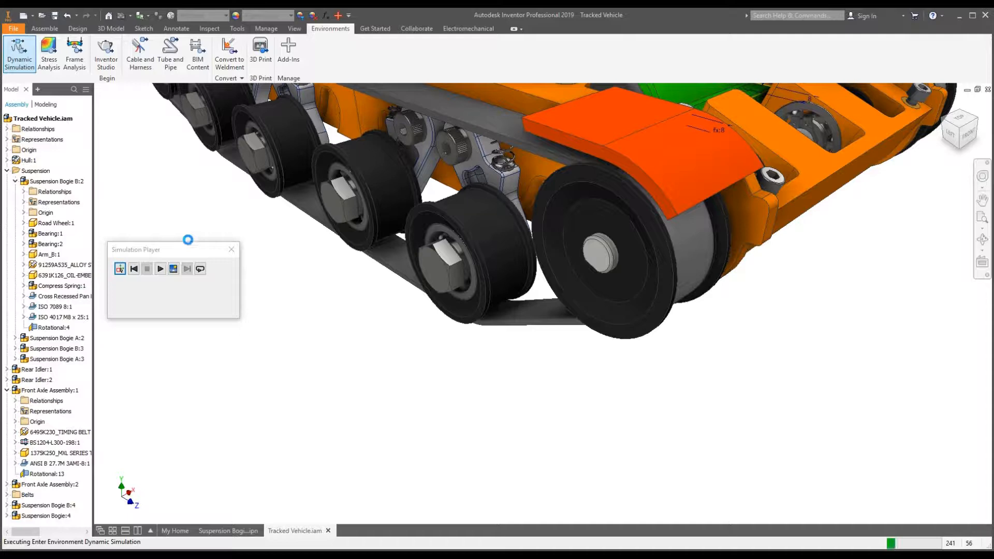
pyautogui.click(231, 251)
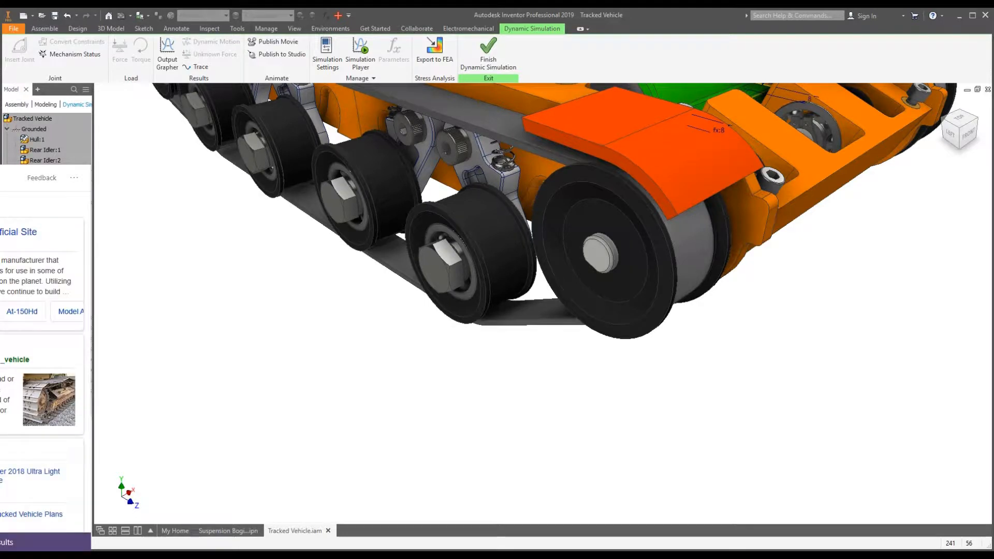
# Switch to File Explorer and browse to the 3 - Simulations folder under CAD, Workshops.
pyautogui.click(253, 385)
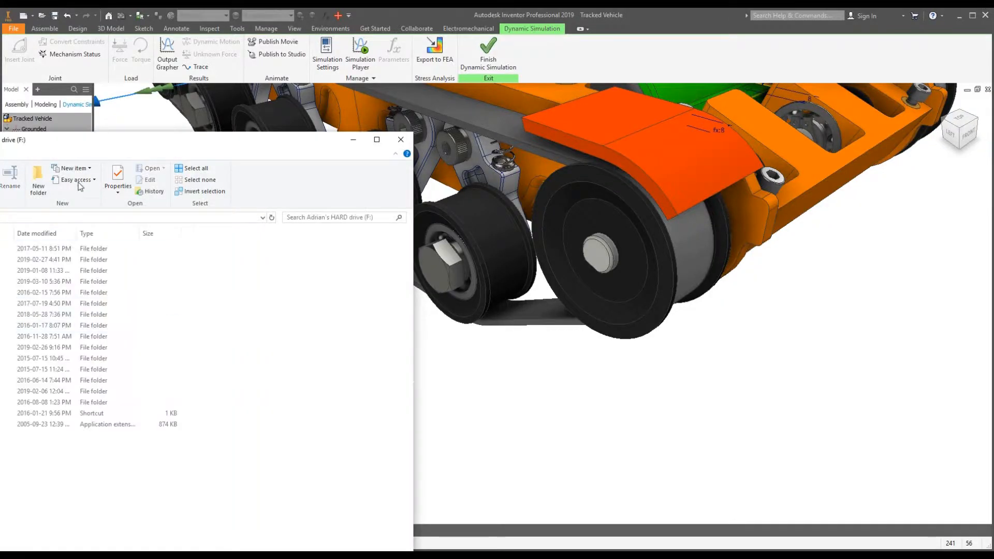
pyautogui.doubleClick(1, 259)
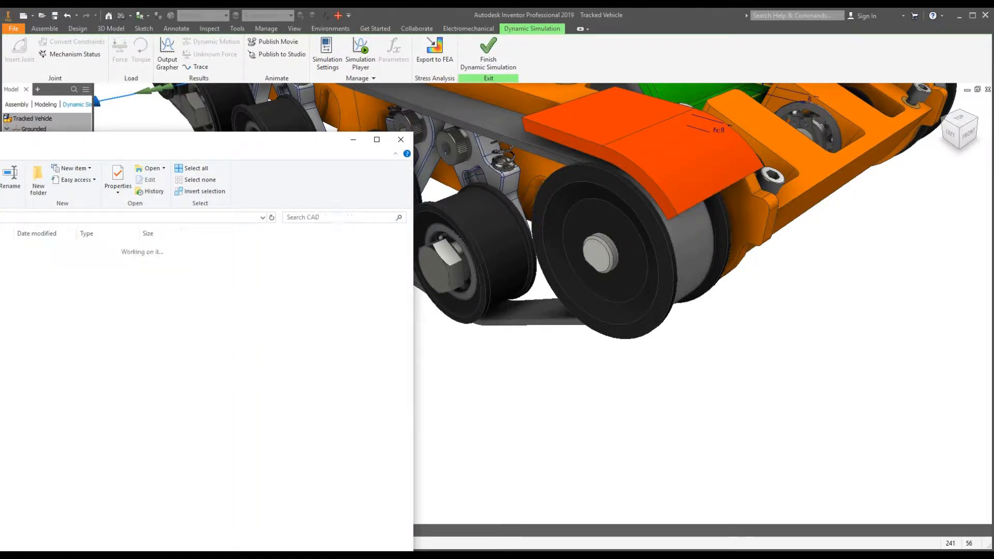
pyautogui.doubleClick(1, 282)
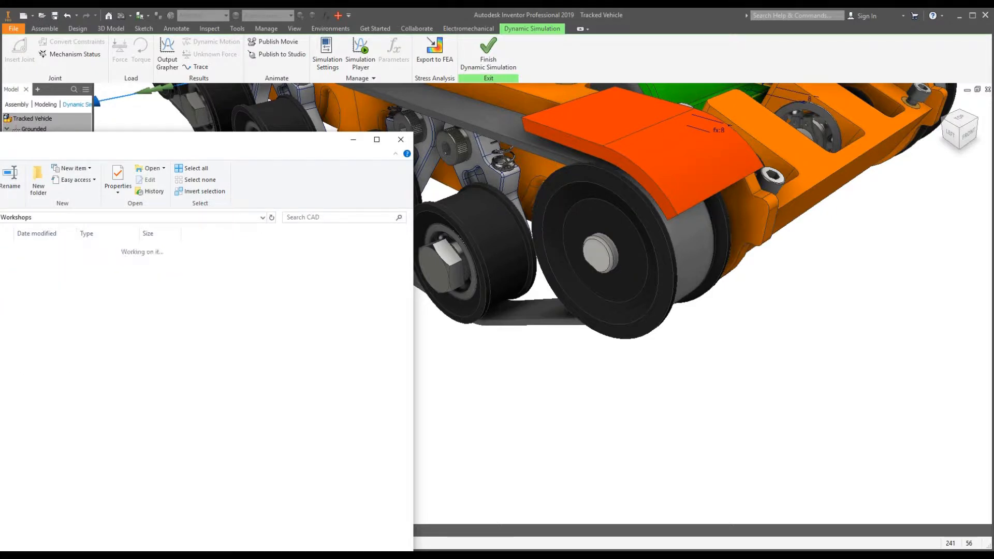
pyautogui.doubleClick(1, 259)
pyautogui.moveTo(79, 150); pyautogui.dragTo(525, 87)
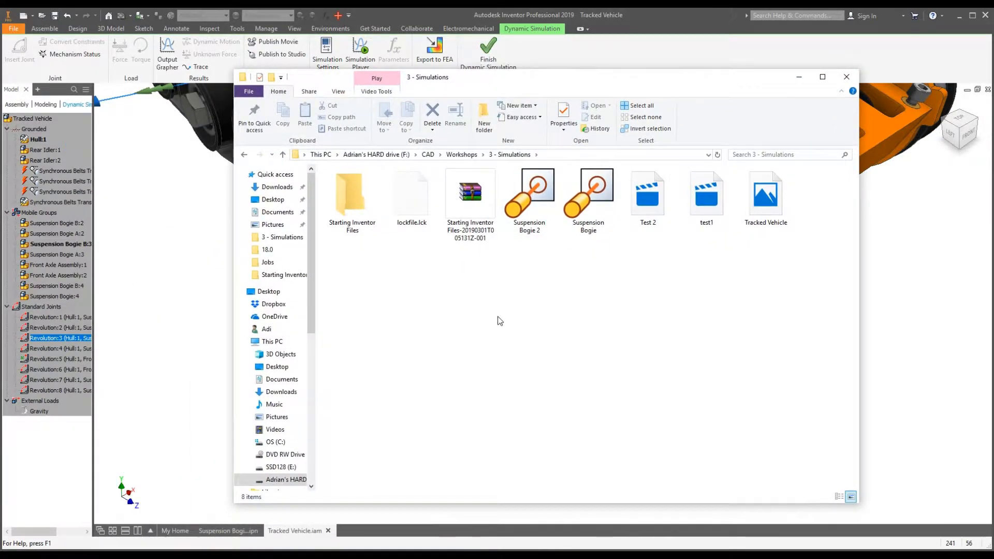
# Open the Tracked Vehicle PNG image with Photos, view it and close the viewer.
pyautogui.click(792, 215)
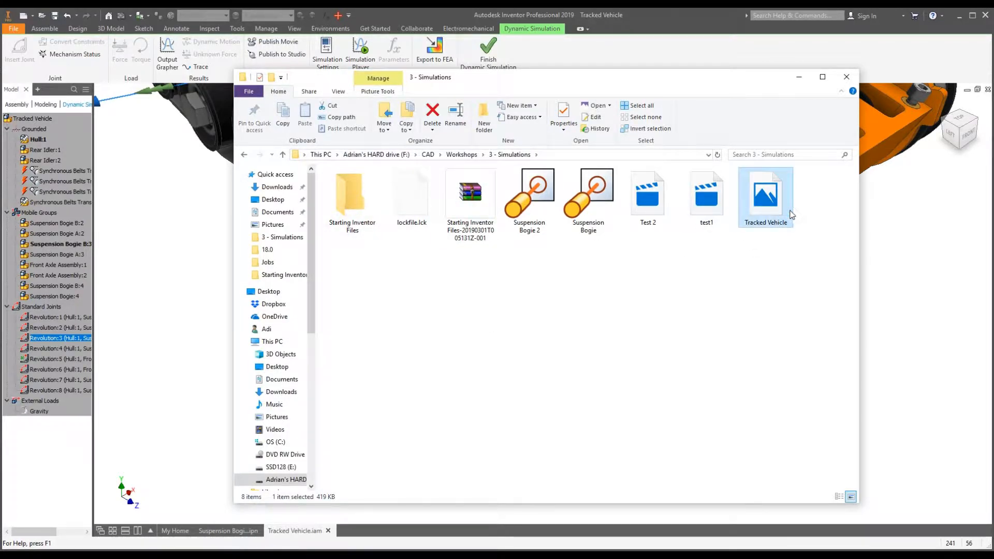
pyautogui.doubleClick(786, 215)
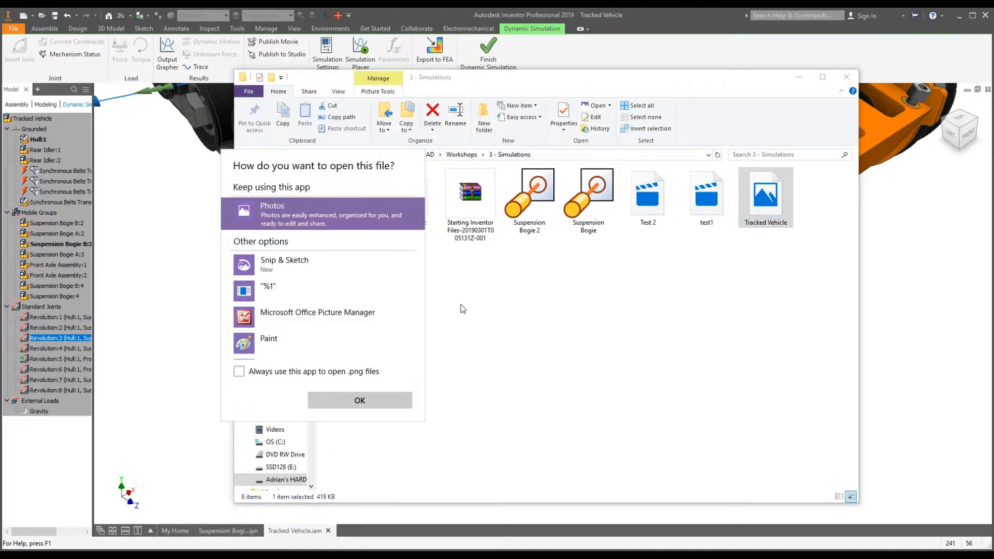
pyautogui.scroll(-3, 325, 403)
pyautogui.click(335, 407)
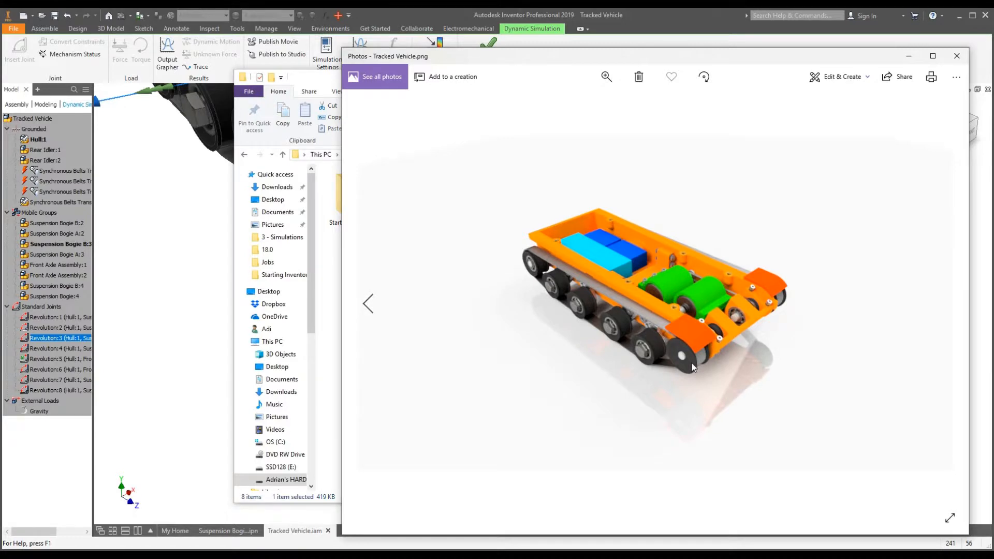
pyautogui.click(957, 56)
# Check the file properties of the Tracked Vehicle image and close them.
pyautogui.rightClick(754, 212)
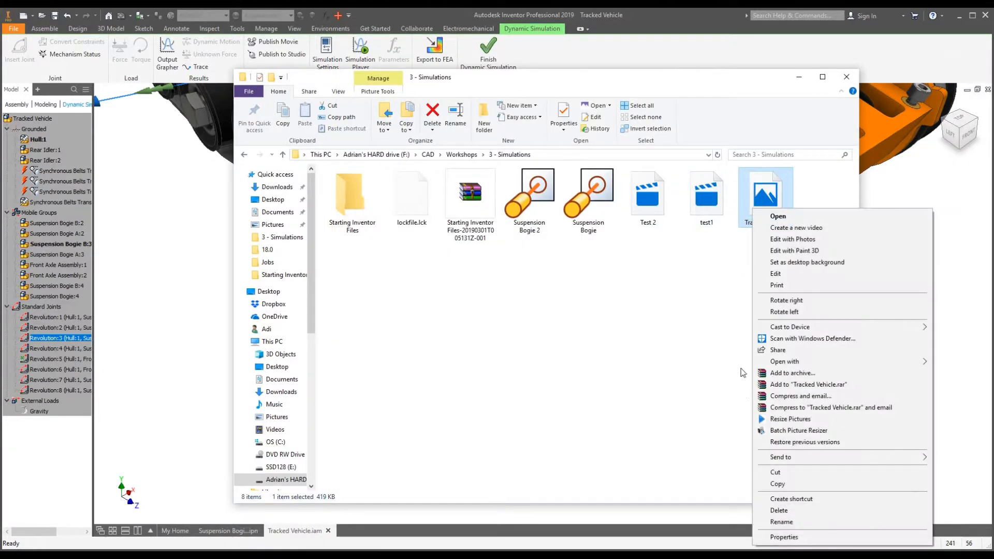
pyautogui.click(781, 540)
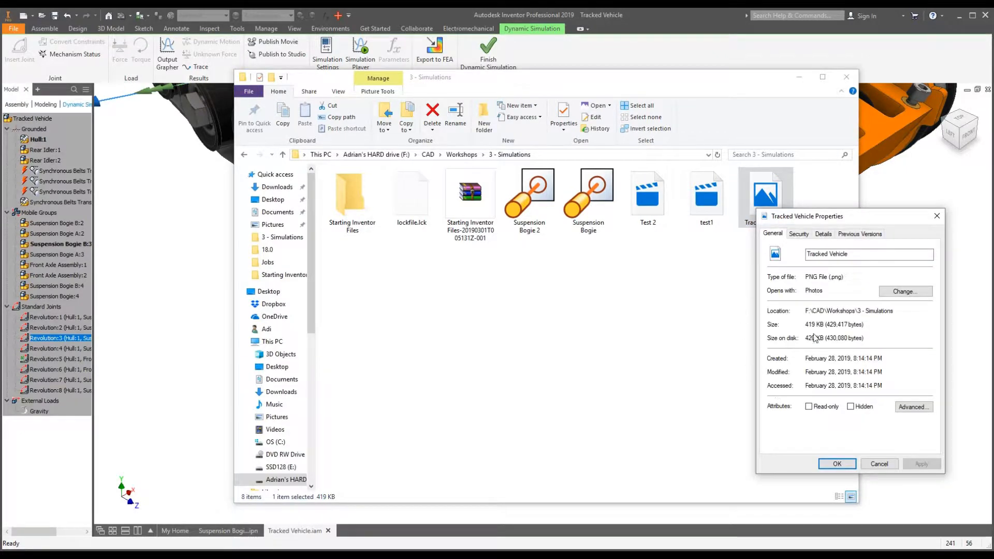
pyautogui.click(939, 217)
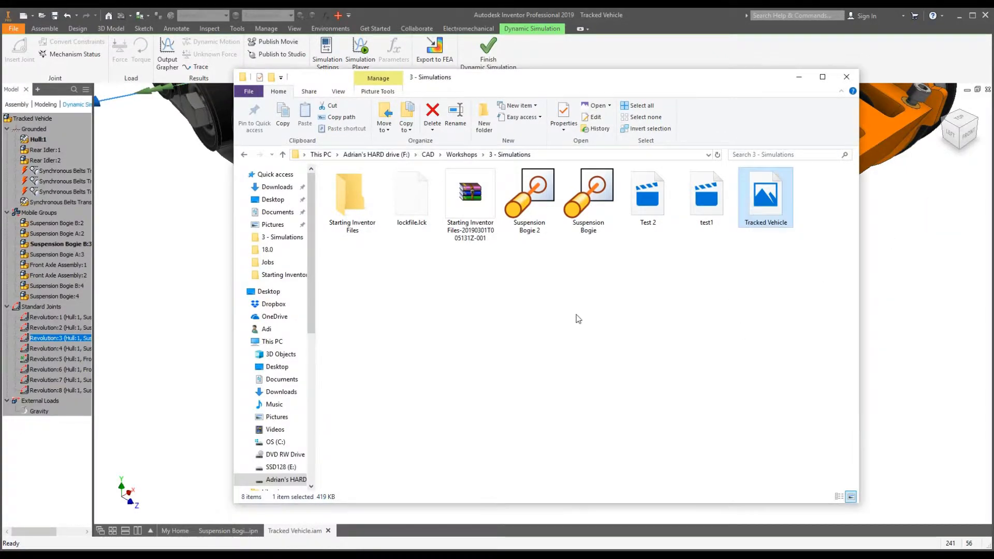
# Open the Starting Inventor Files folder, play the Tracked Vehicle AVI movie and return to Inventor.
pyautogui.click(336, 194)
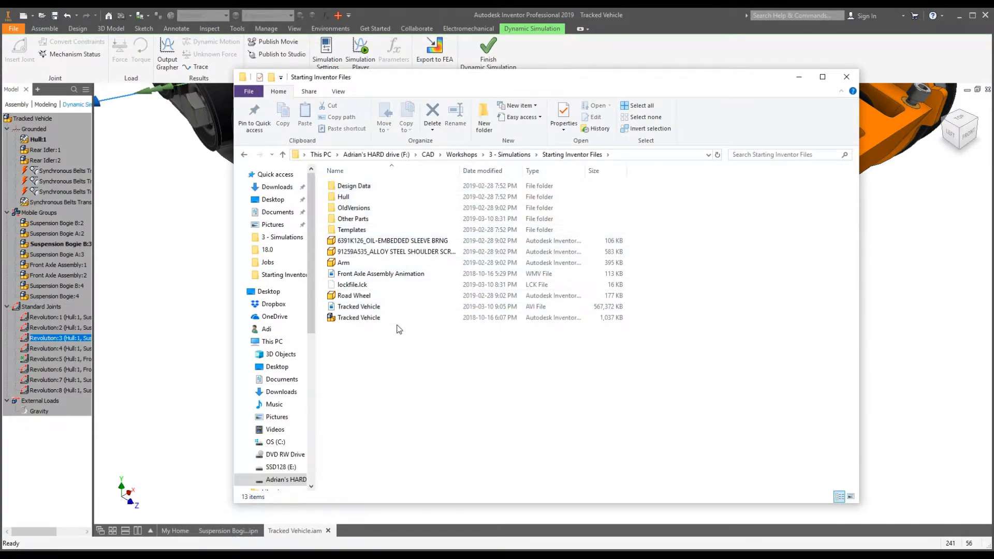
pyautogui.doubleClick(392, 309)
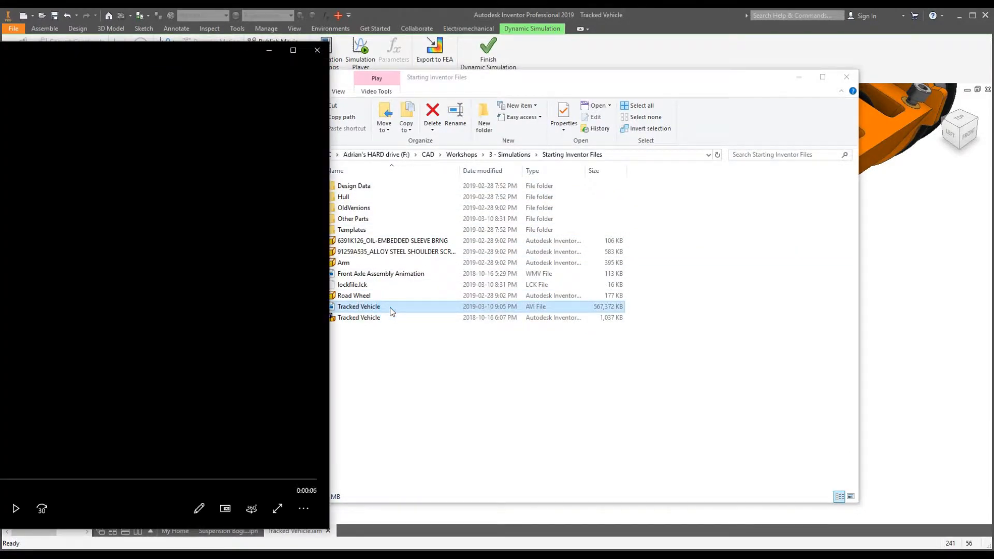
pyautogui.moveTo(198, 51); pyautogui.dragTo(766, 43)
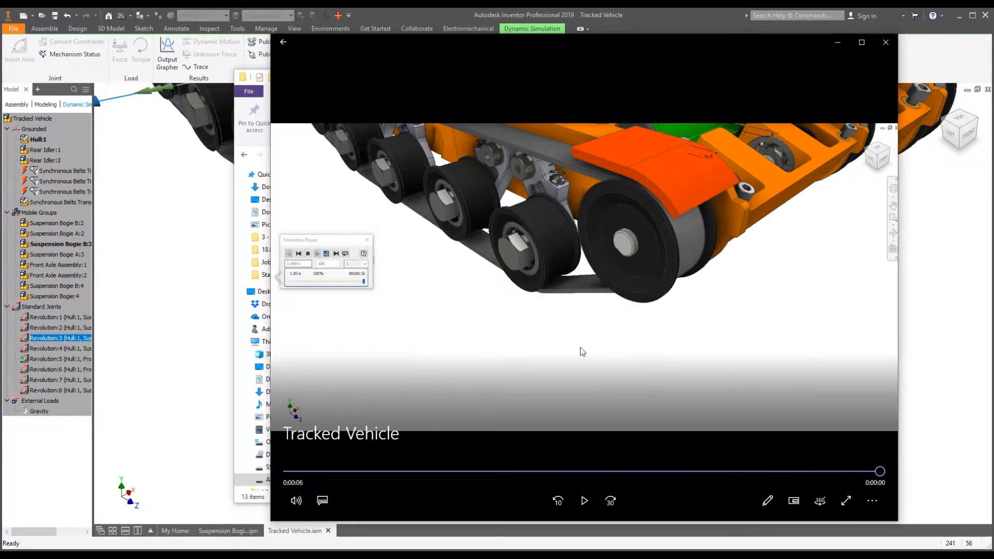
pyautogui.click(182, 227)
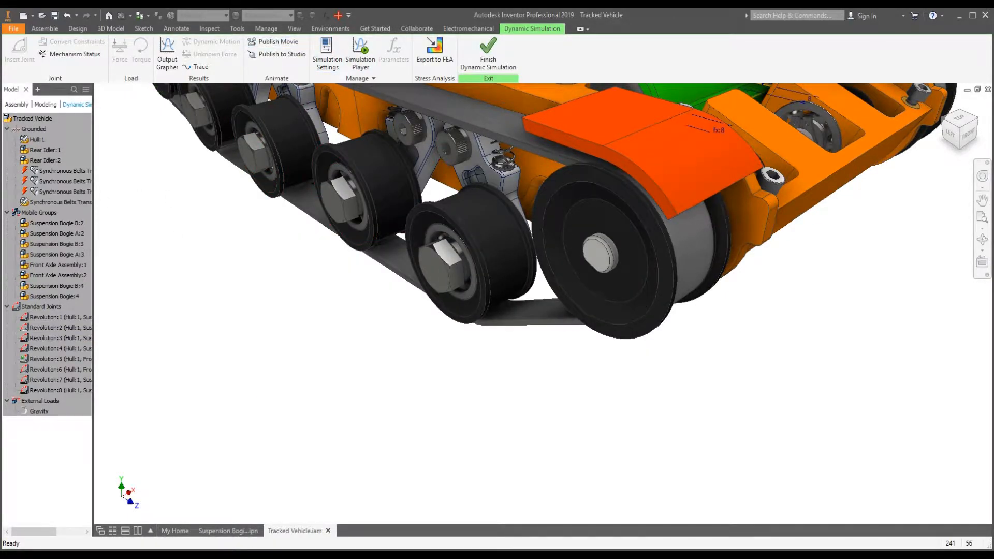
# Return to the video player, replay the Tracked Vehicle movie and close the player.
pyautogui.moveTo(233, 556)
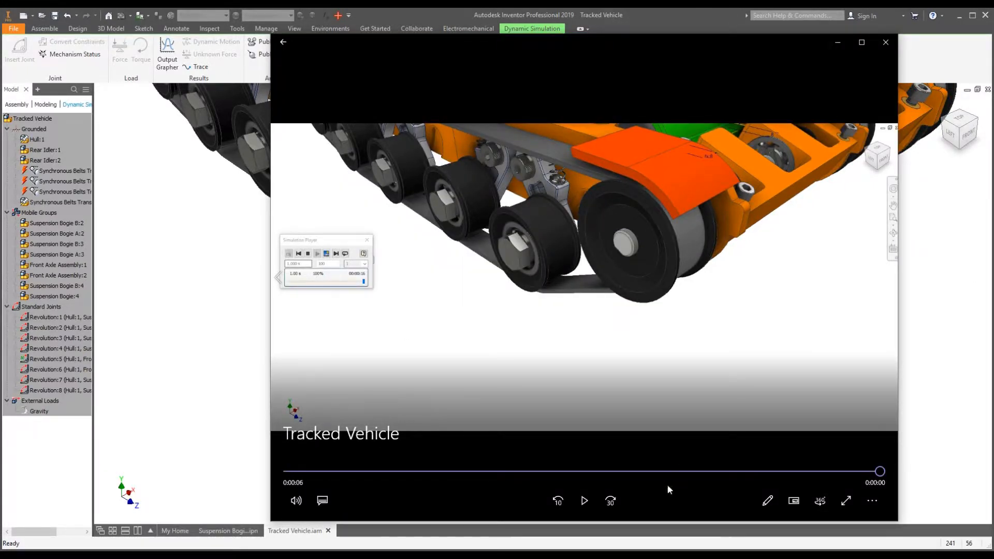
pyautogui.click(582, 501)
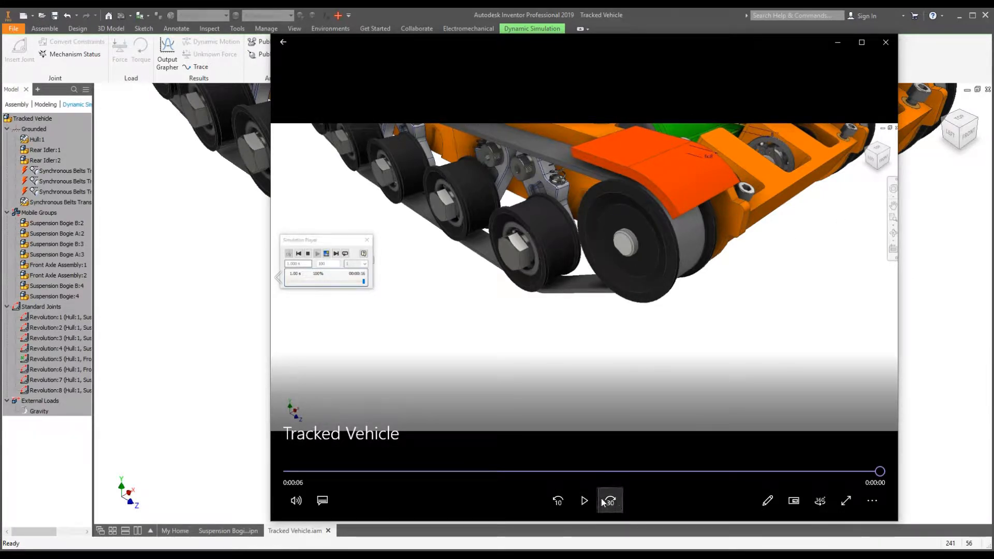
pyautogui.click(585, 501)
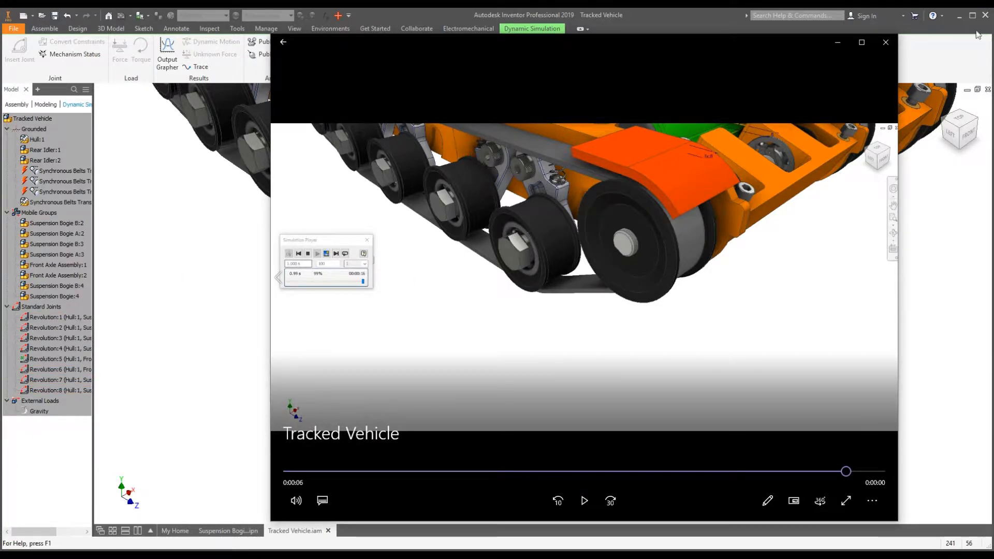
pyautogui.click(885, 42)
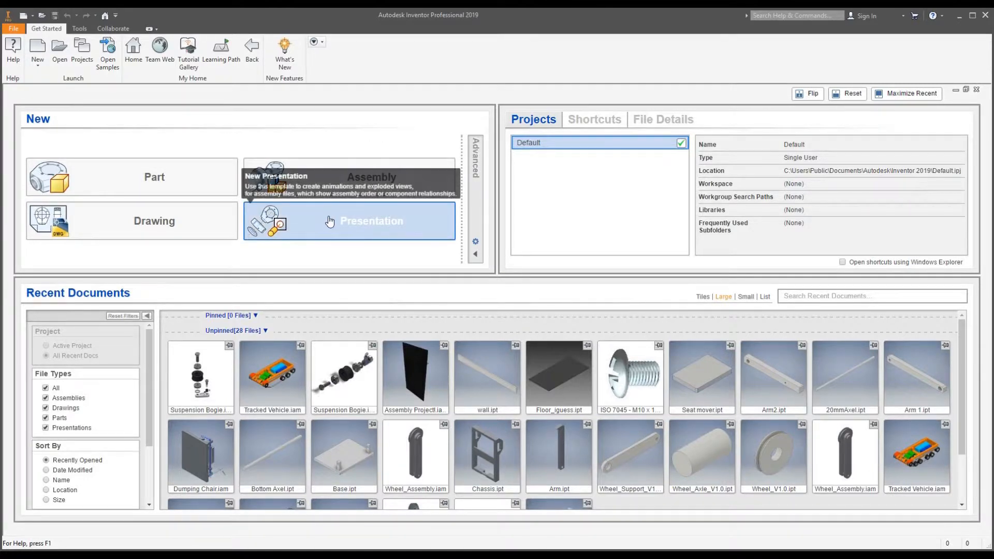
# Create a new presentation file in Inventor from the Metric template Standard (mm).ipn.
pyautogui.click(284, 232)
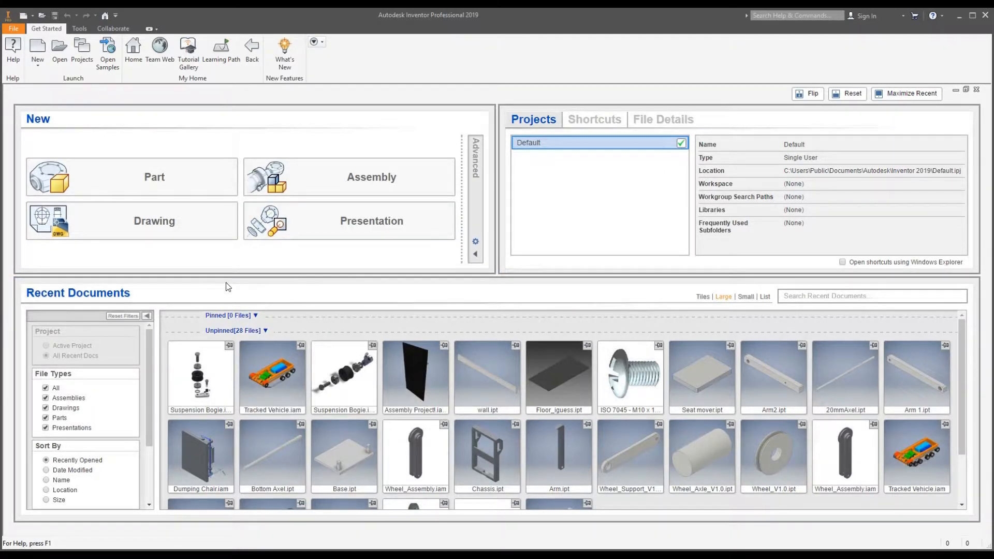
pyautogui.click(39, 50)
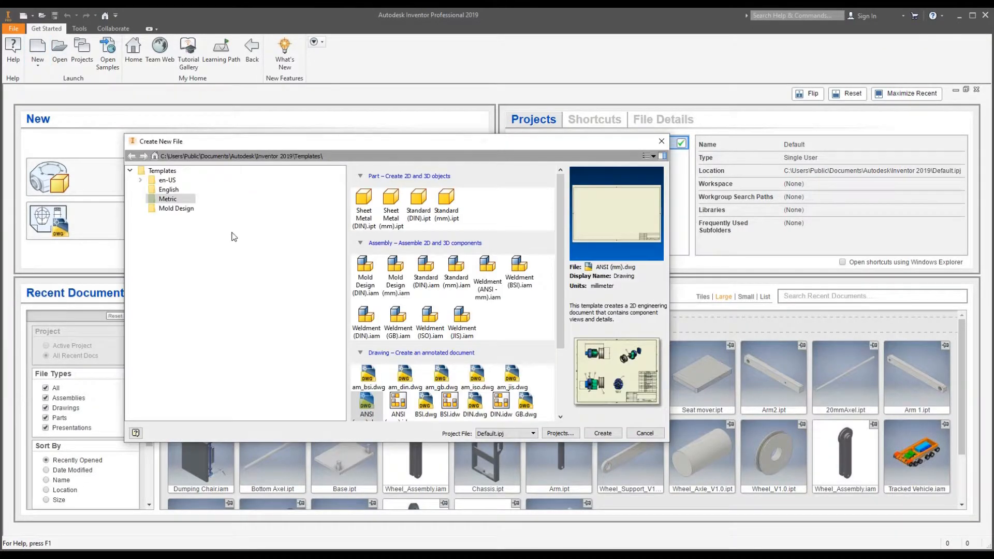
pyautogui.scroll(-3, 473, 274)
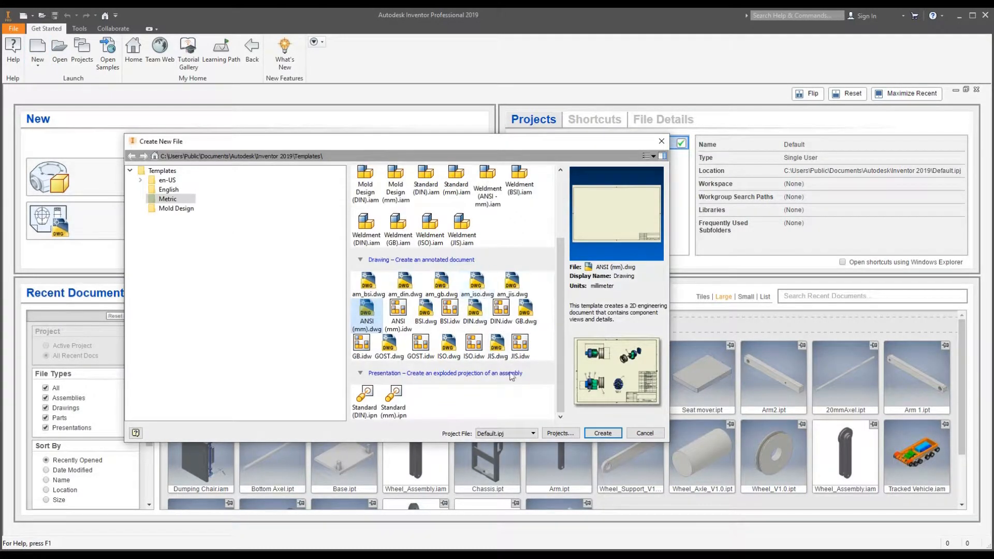
pyautogui.scroll(3, 487, 280)
pyautogui.scroll(-2, 455, 192)
pyautogui.scroll(2, 453, 196)
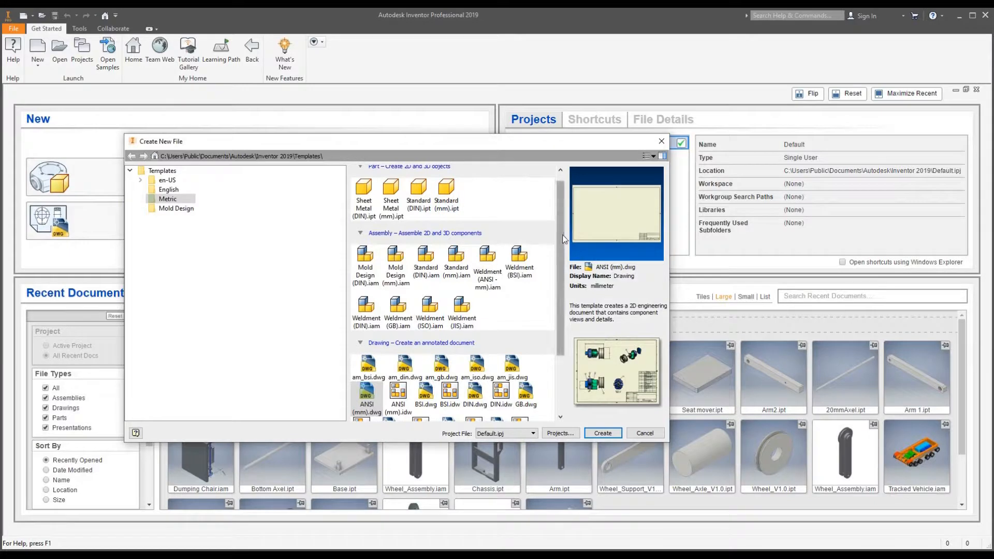
pyautogui.scroll(-1, 562, 235)
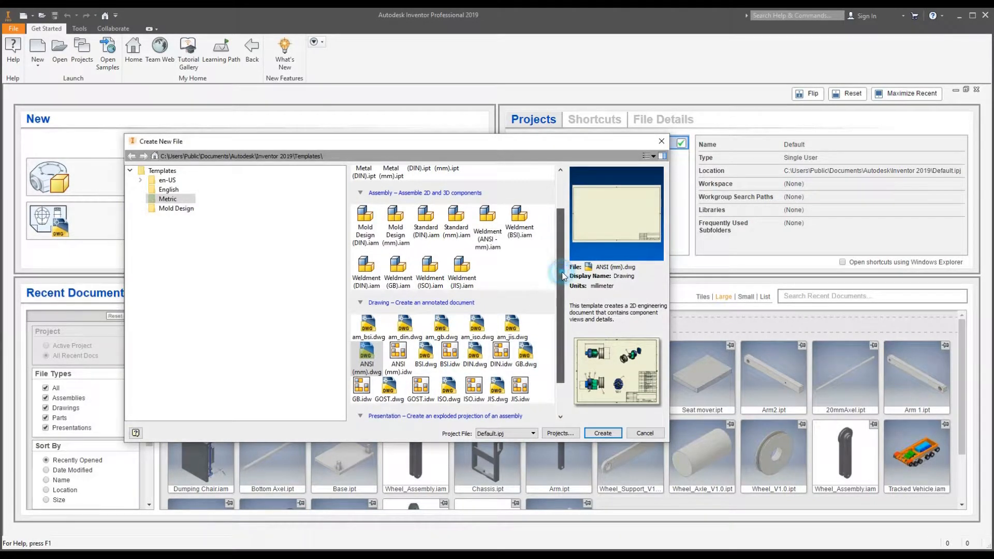
pyautogui.scroll(-1, 547, 361)
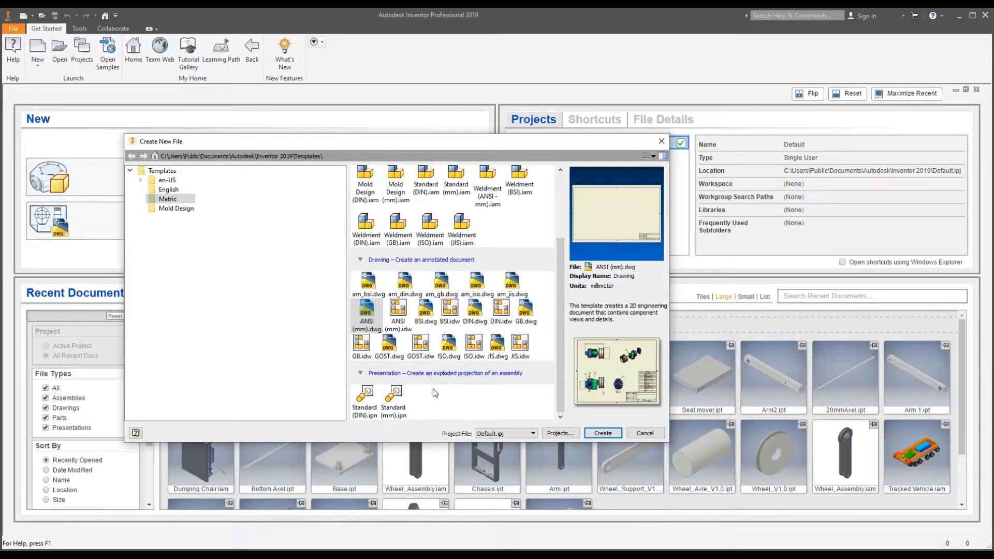
pyautogui.click(395, 403)
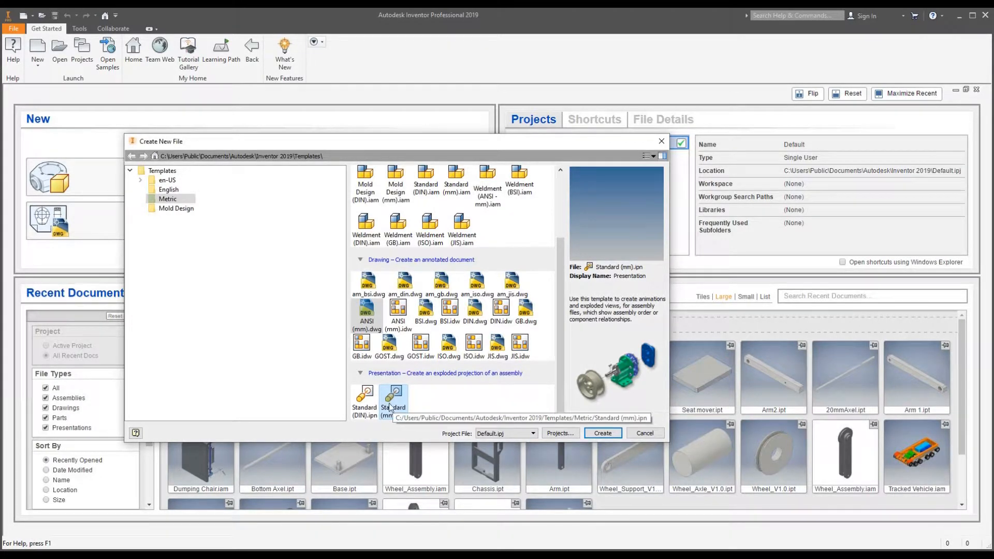
pyautogui.doubleClick(393, 401)
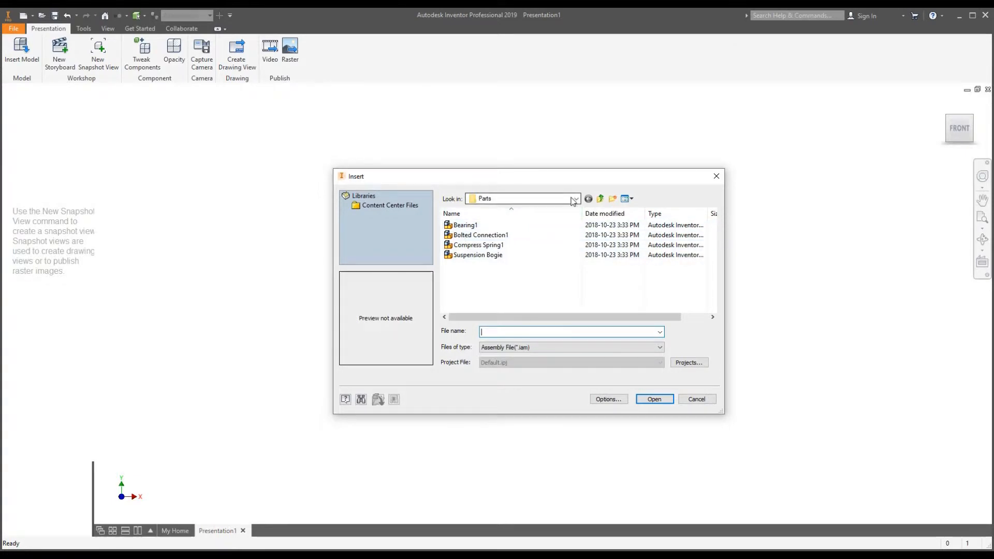
# Browse to the Starting Inventor Files folder inside Workshops, 3 - Simulations, for the model to insert.
pyautogui.click(575, 200)
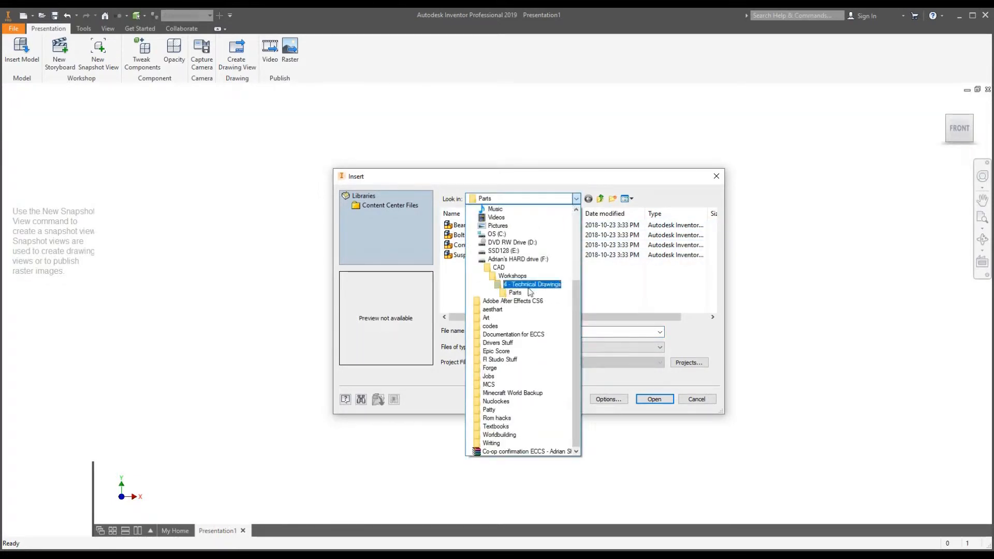
pyautogui.click(512, 276)
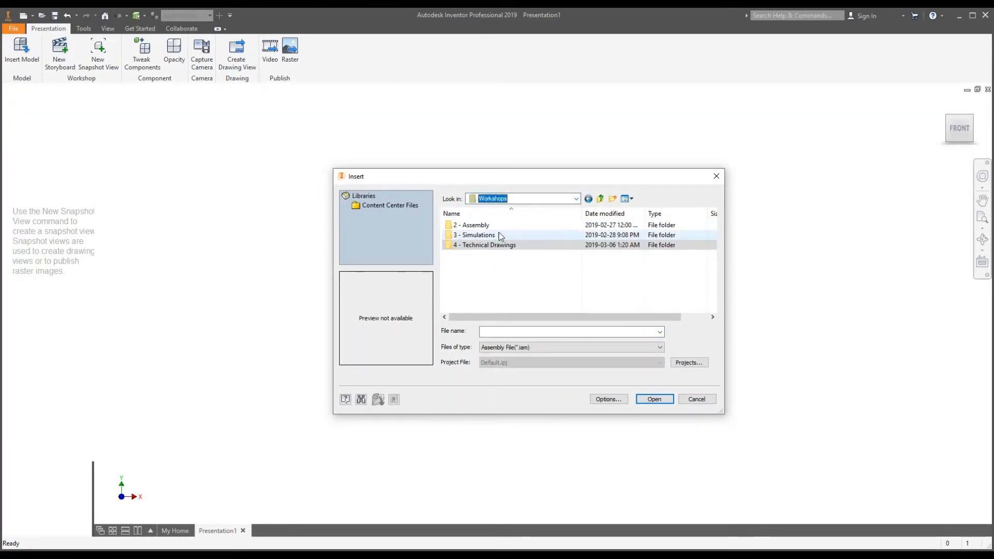
pyautogui.click(493, 234)
pyautogui.doubleClick(493, 235)
pyautogui.click(486, 252)
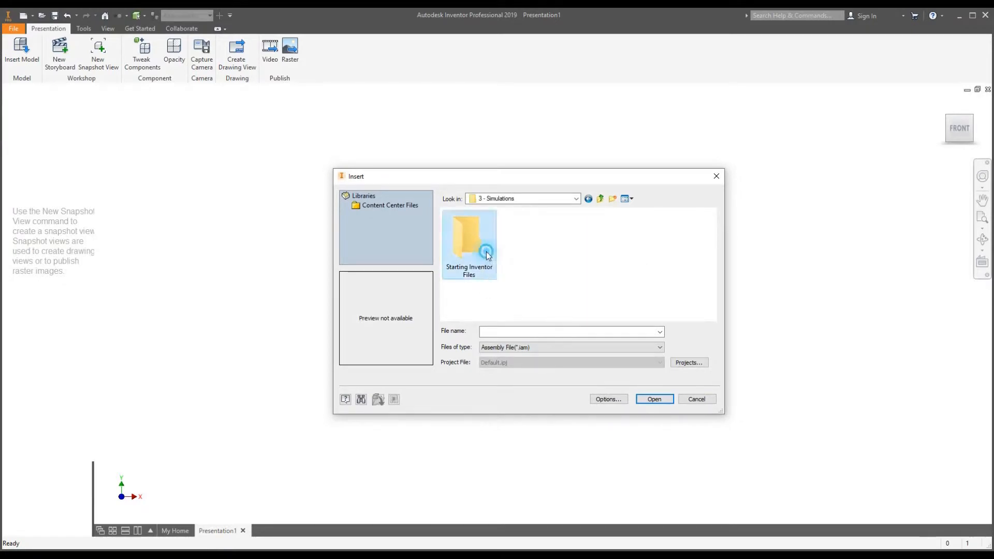
pyautogui.doubleClick(486, 252)
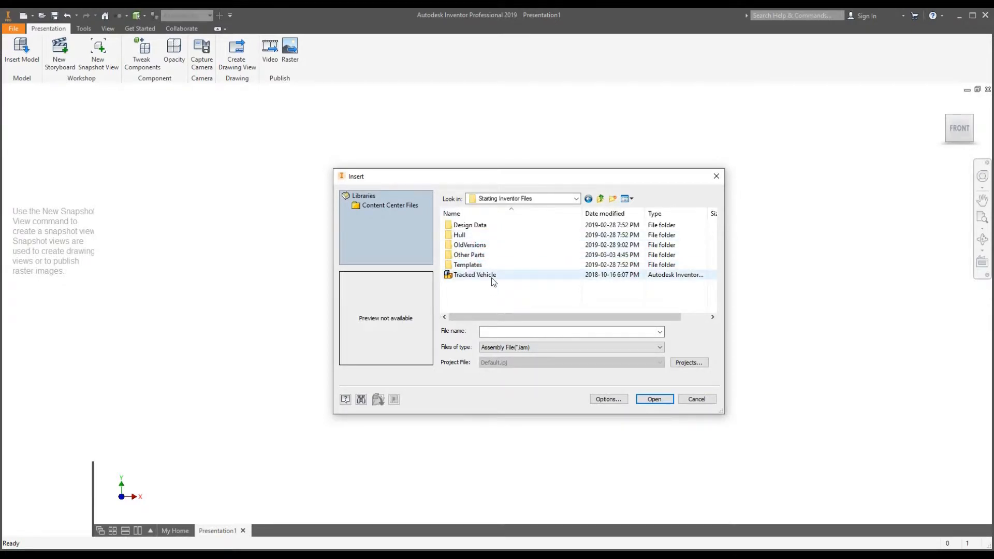
# Insert the Suspension Bogie assembly from the Other Parts folder into the presentation.
pyautogui.moveTo(494, 275)
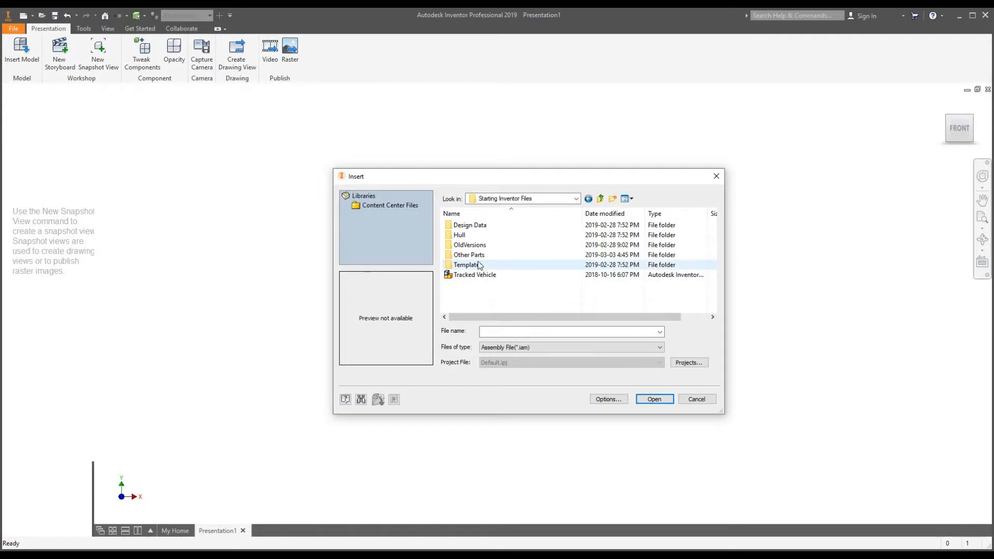
pyautogui.doubleClick(477, 256)
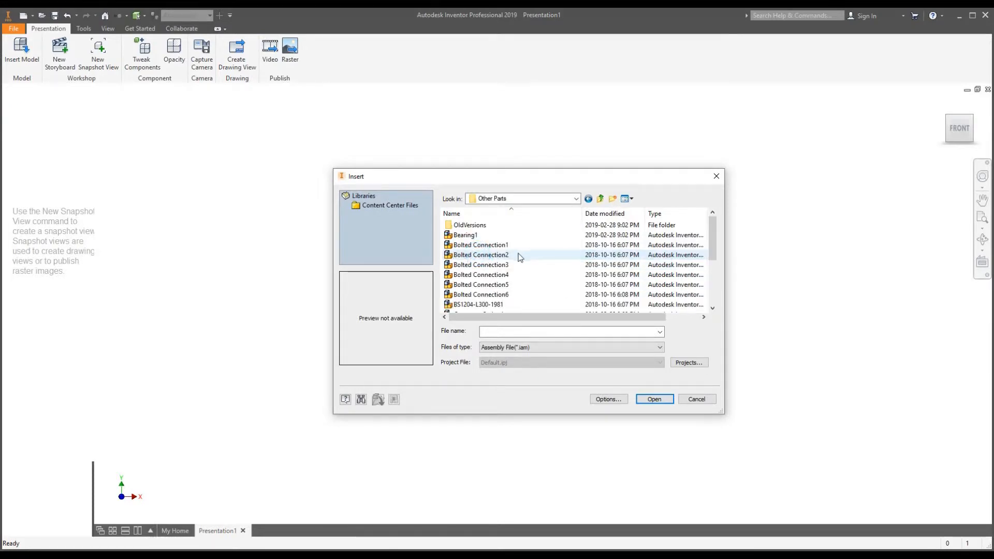
pyautogui.scroll(-2, 518, 257)
pyautogui.moveTo(513, 282)
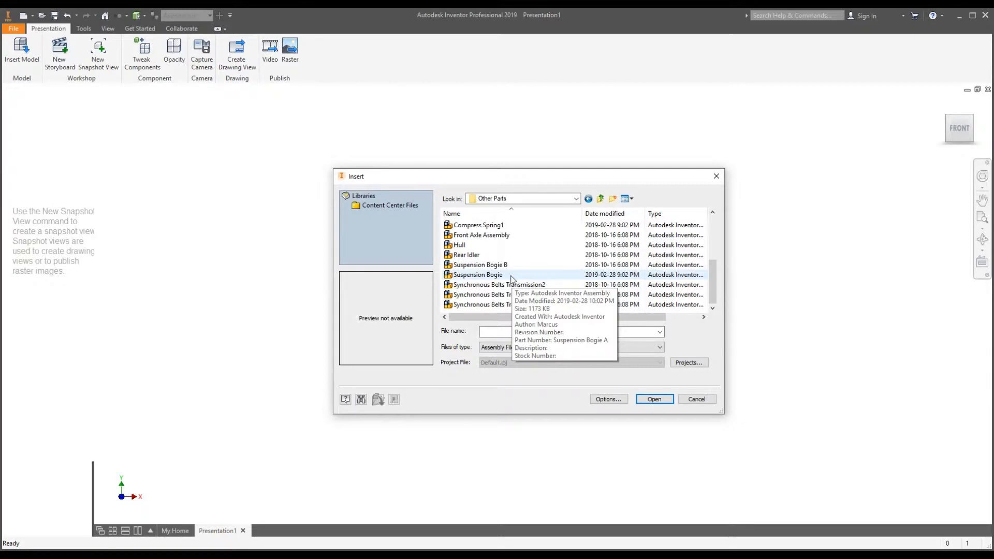
pyautogui.doubleClick(512, 276)
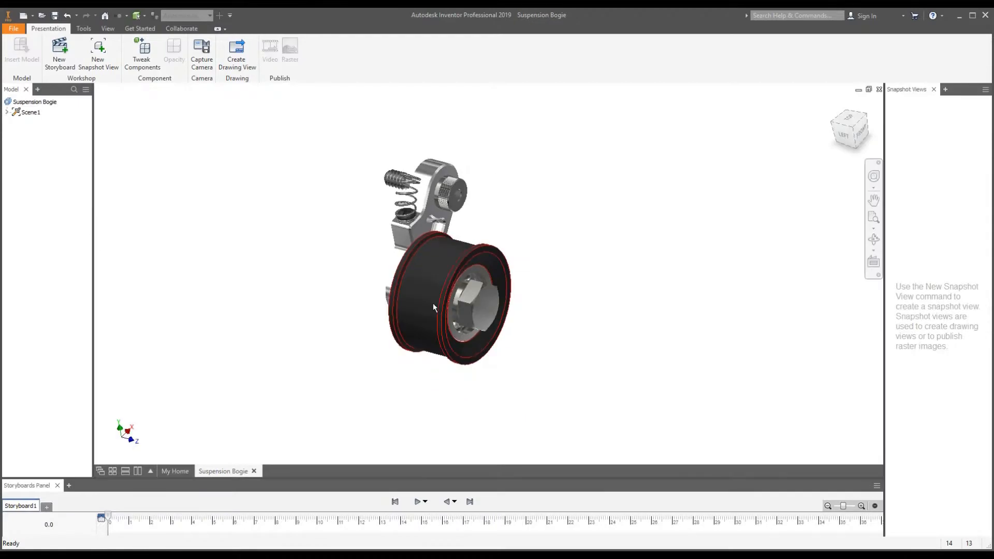
# Examine the suspension bogie from its wheel side, left side and back in standard and free views.
pyautogui.keyDown('shift'); pyautogui.moveTo(420, 317); pyautogui.dragTo(512, 311, button='middle'); pyautogui.keyUp('shift')
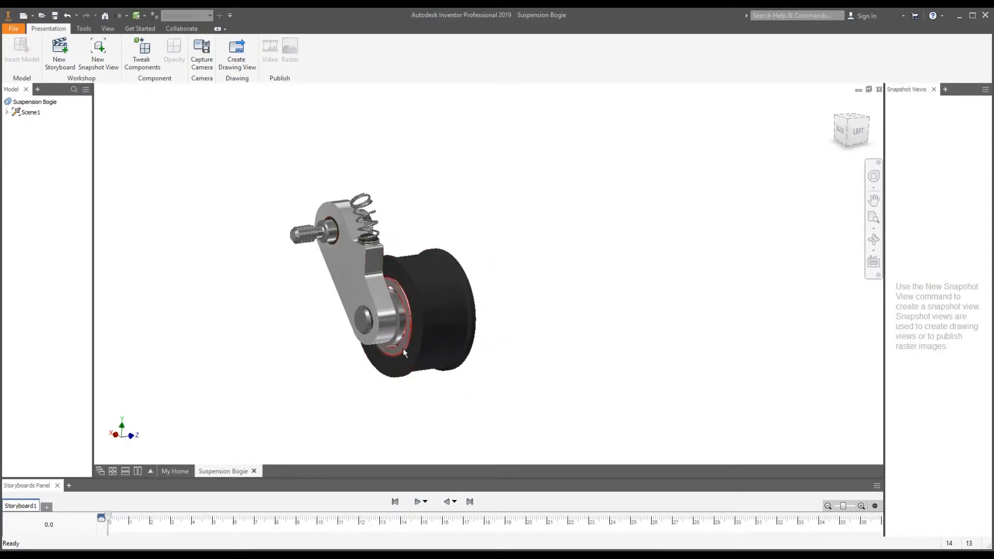
pyautogui.keyDown('shift'); pyautogui.moveTo(403, 338); pyautogui.dragTo(327, 347, button='middle'); pyautogui.keyUp('shift')
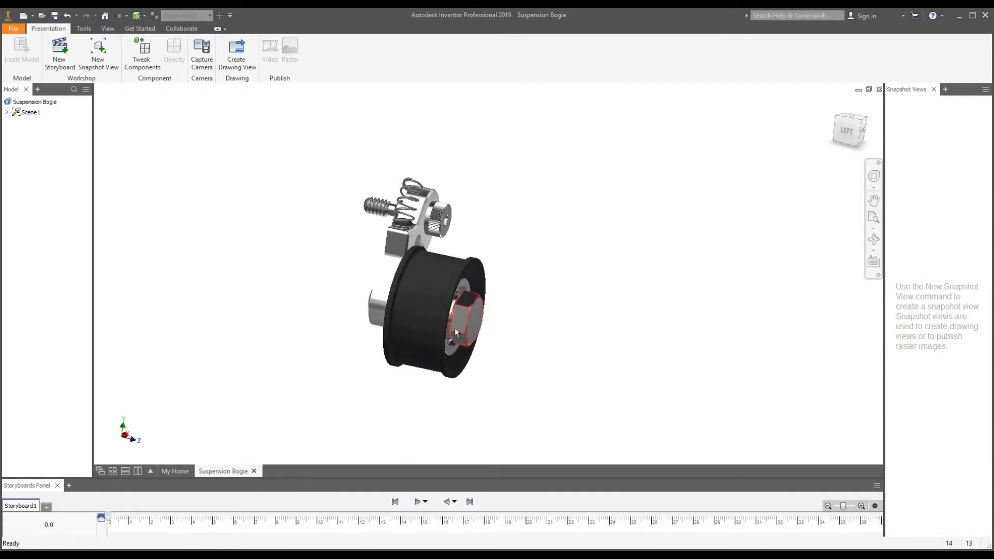
pyautogui.keyDown('shift'); pyautogui.moveTo(455, 329); pyautogui.dragTo(409, 328, button='middle'); pyautogui.keyUp('shift')
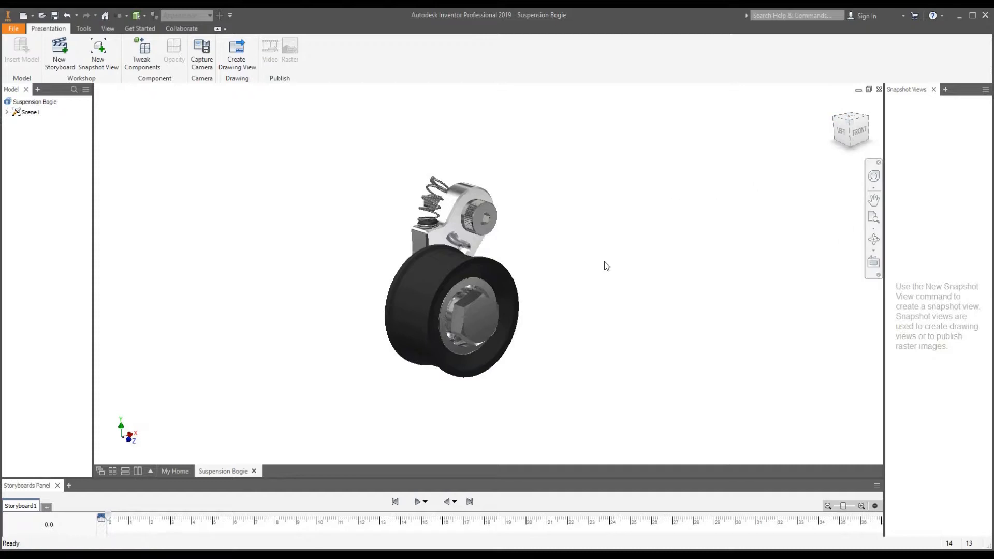
pyautogui.click(849, 123)
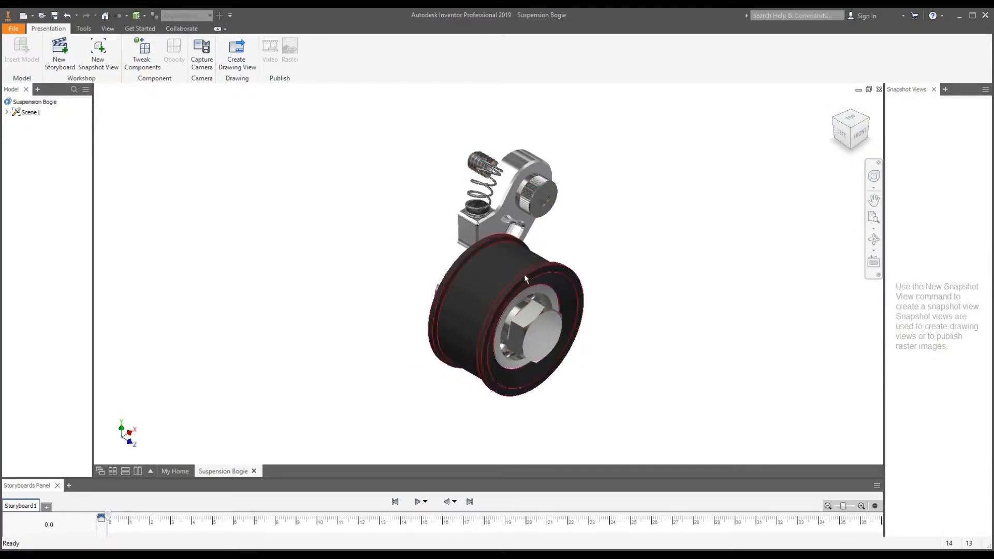
pyautogui.scroll(-5, 526, 269)
pyautogui.scroll(5, 459, 280)
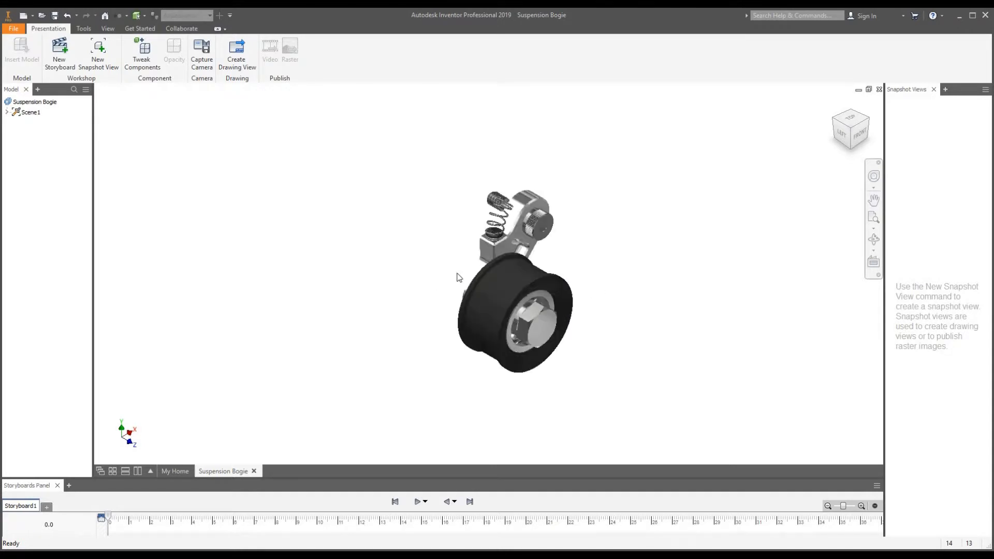
pyautogui.click(836, 124)
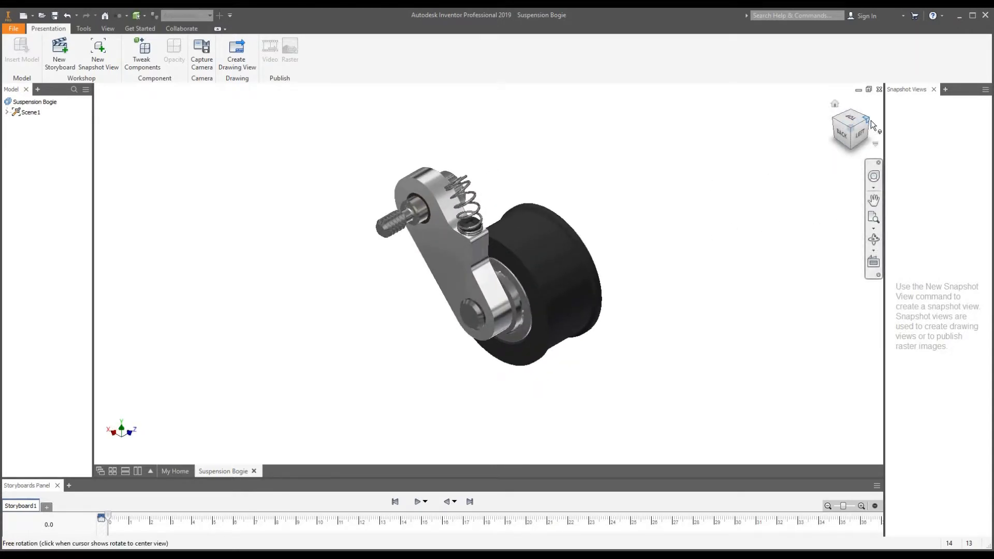
pyautogui.click(859, 133)
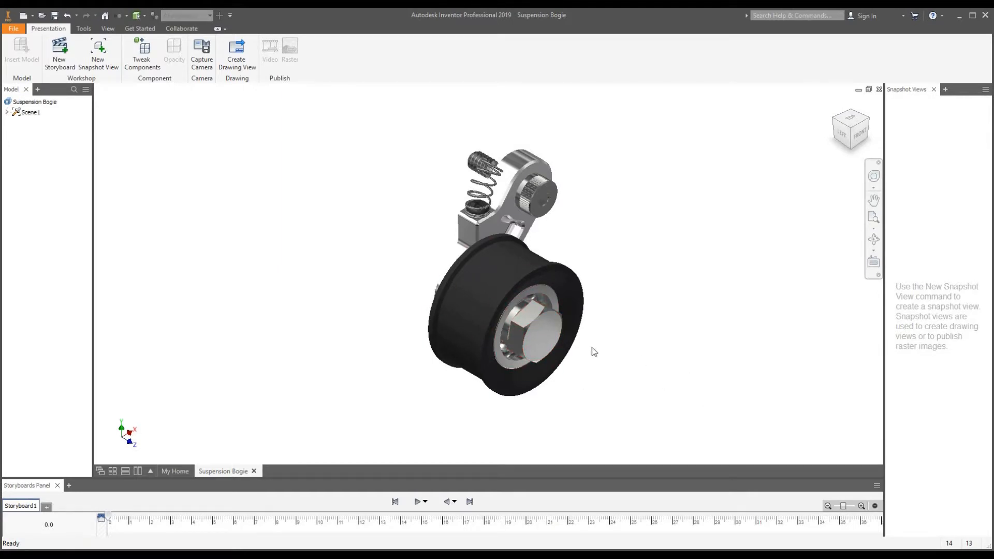
# Inspect the bogie's arm, wheel, bearing and hex bolt up close, ending in the isometric view of the whole assembly.
pyautogui.scroll(-3, 463, 358)
pyautogui.scroll(3, 489, 344)
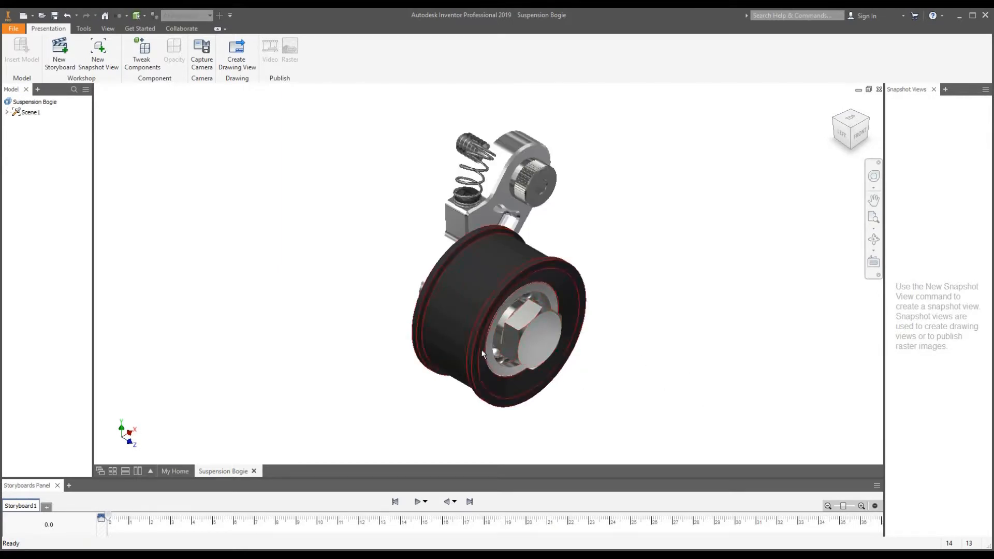
pyautogui.scroll(-2, 479, 350)
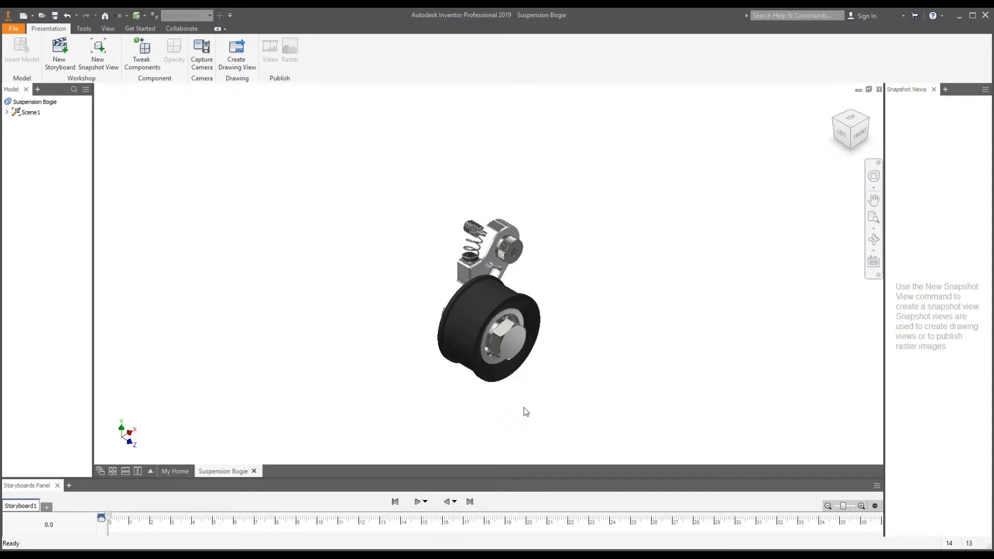
pyautogui.moveTo(404, 421); pyautogui.dragTo(576, 176)
pyautogui.click(573, 272)
pyautogui.keyDown('shift'); pyautogui.moveTo(472, 351); pyautogui.dragTo(561, 339, button='middle'); pyautogui.keyUp('shift')
pyautogui.scroll(-6, 480, 309)
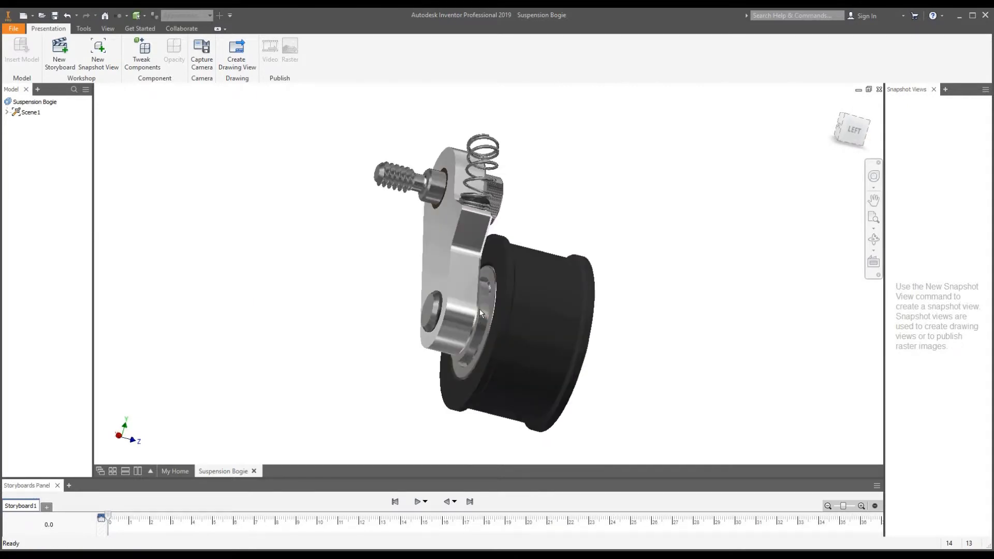
pyautogui.click(508, 274)
pyautogui.keyDown('shift'); pyautogui.moveTo(616, 350); pyautogui.dragTo(648, 282, button='middle'); pyautogui.keyUp('shift')
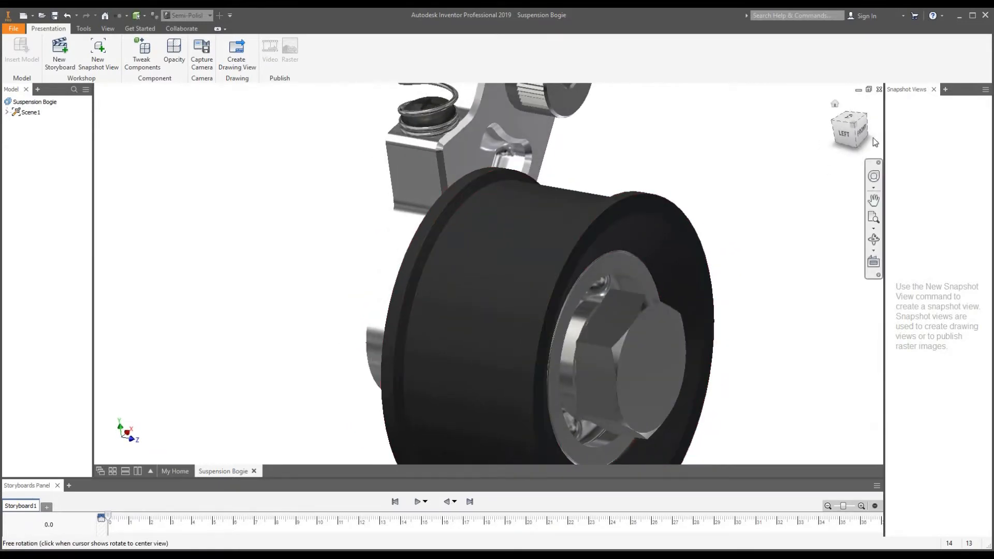
pyautogui.click(853, 127)
pyautogui.scroll(-5, 607, 338)
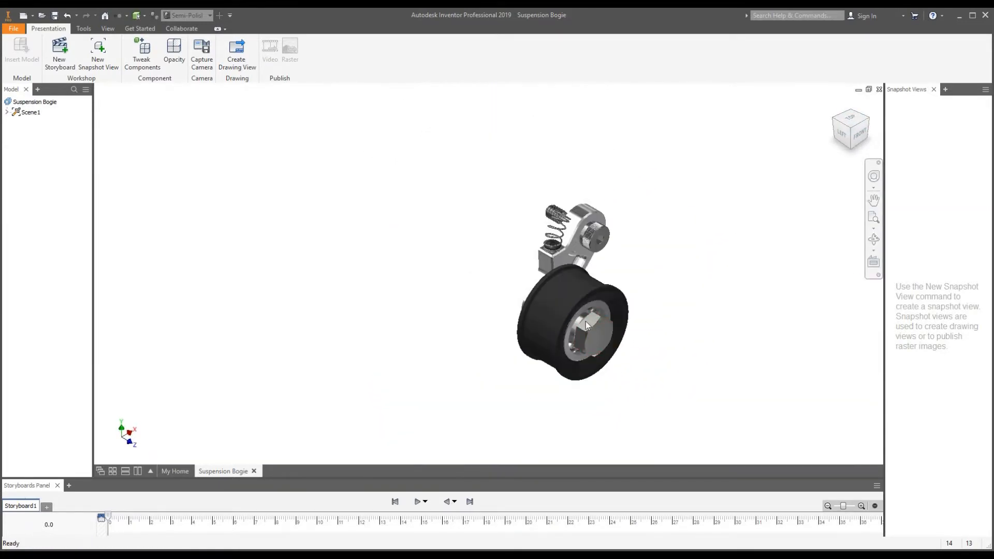
pyautogui.scroll(2, 577, 269)
pyautogui.scroll(-2, 577, 269)
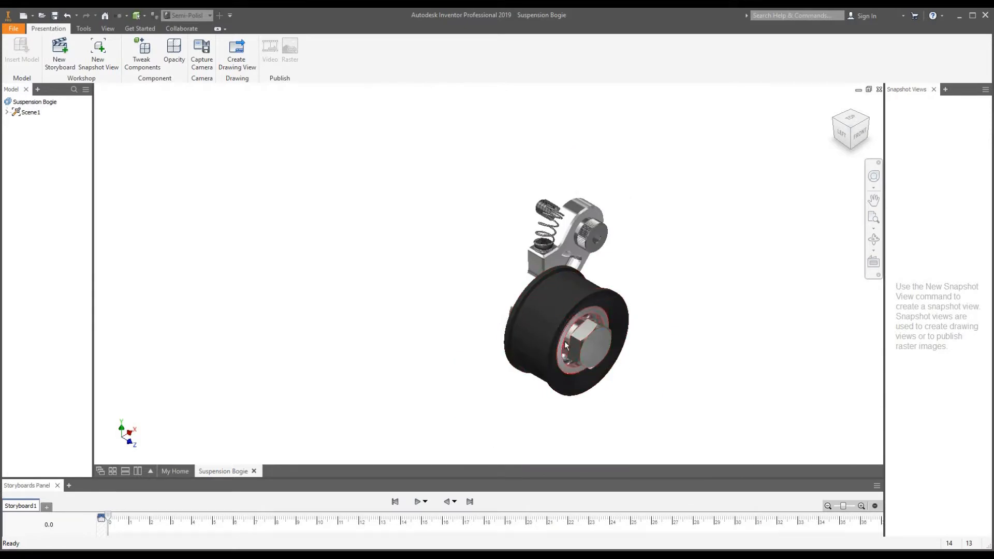
pyautogui.scroll(-2, 537, 317)
pyautogui.scroll(3, 558, 308)
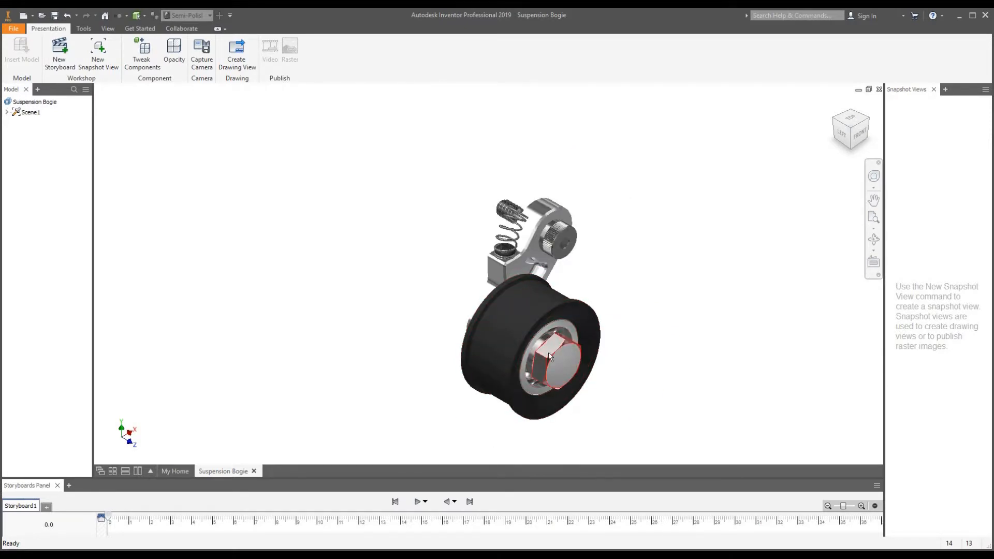
pyautogui.moveTo(548, 352)
pyautogui.scroll(-2, 628, 293)
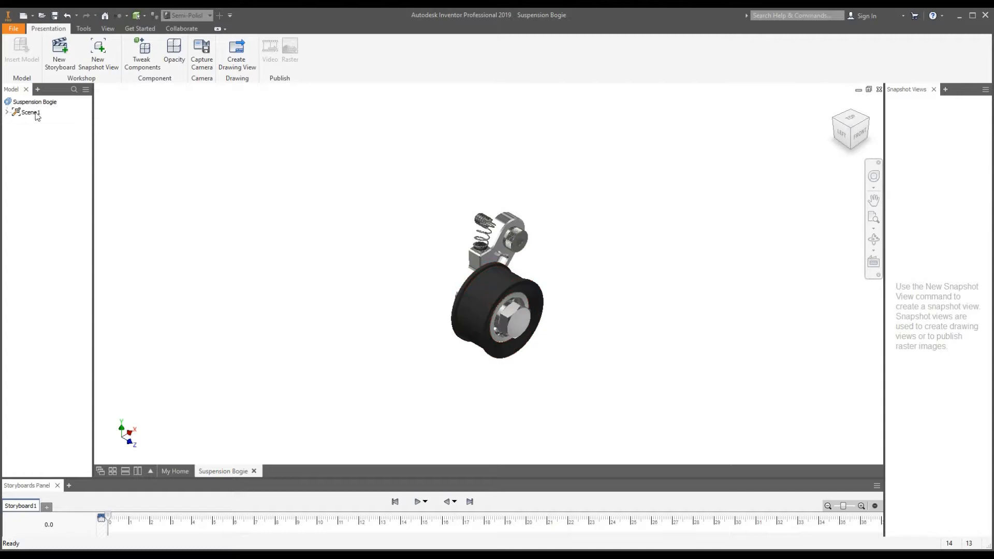
# Start Tweak Components in Move mode and select the socket-head bolt at the upper end of the suspension arm.
pyautogui.click(141, 54)
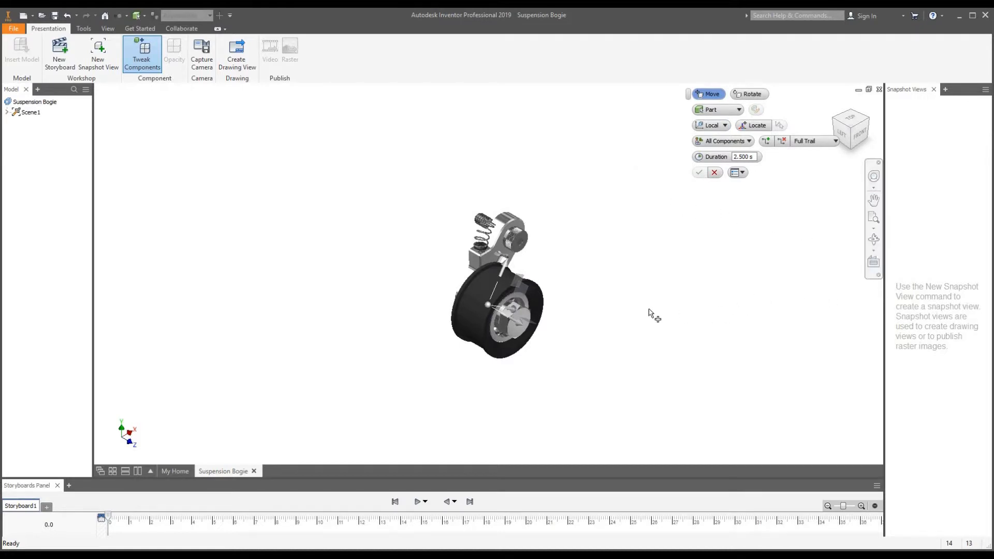
pyautogui.scroll(2, 652, 313)
pyautogui.scroll(-3, 692, 330)
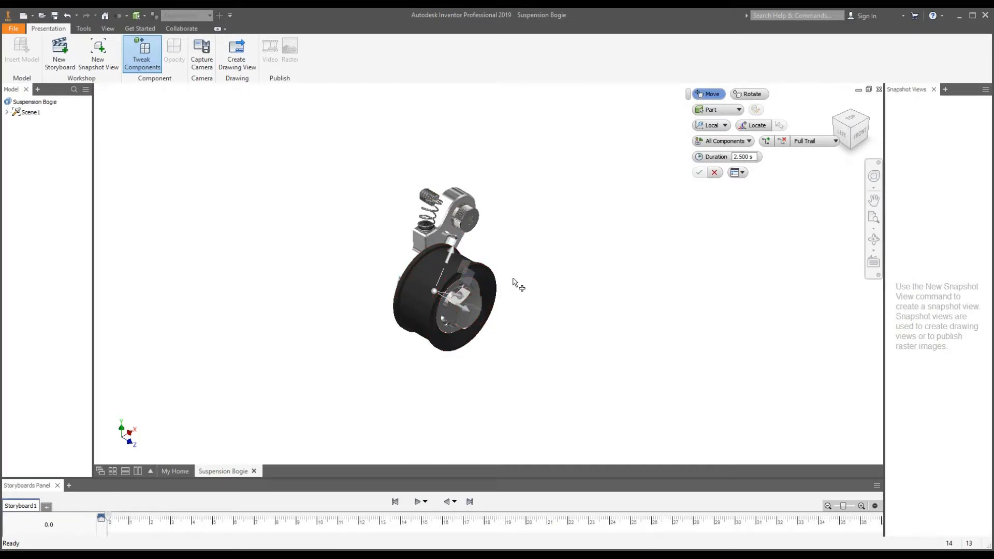
pyautogui.scroll(2, 506, 344)
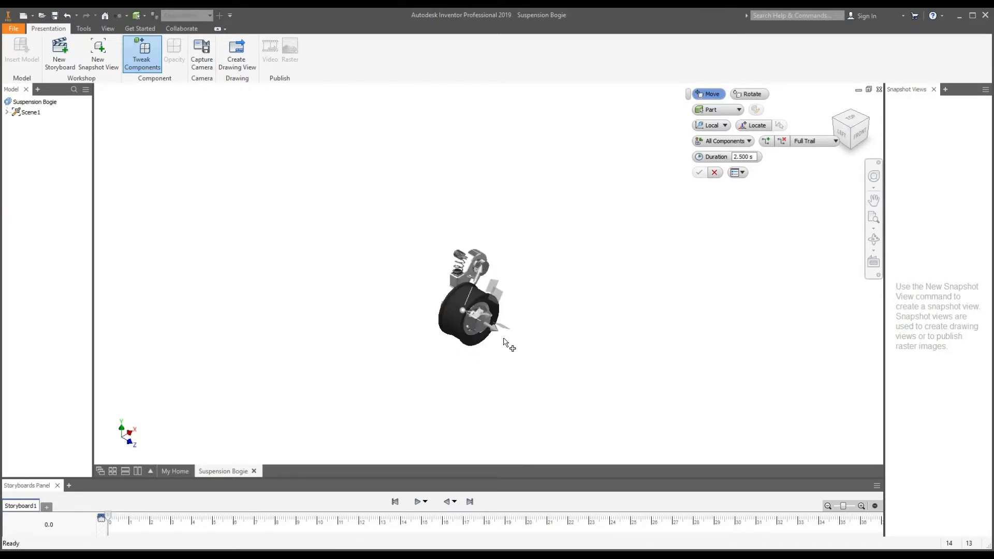
pyautogui.scroll(-3, 499, 341)
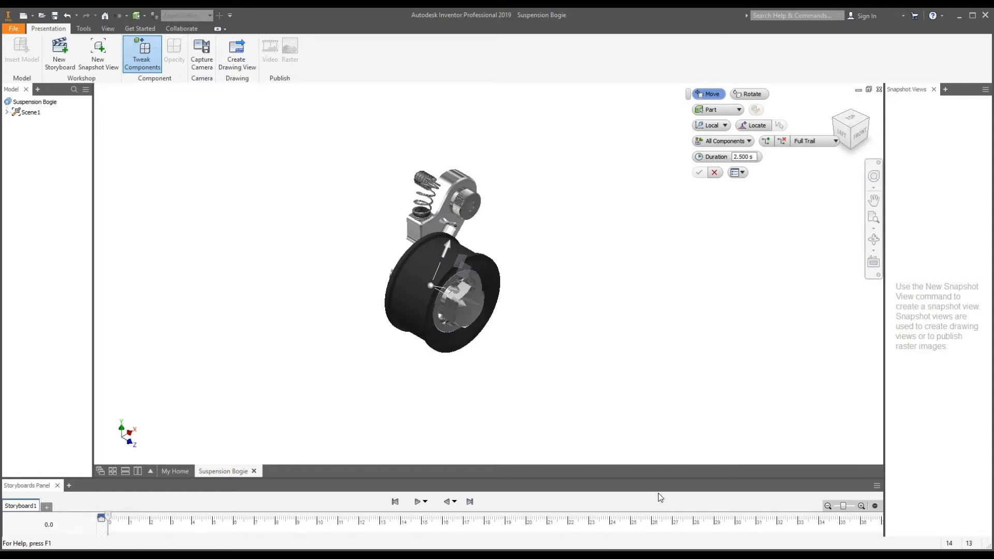
pyautogui.click(463, 212)
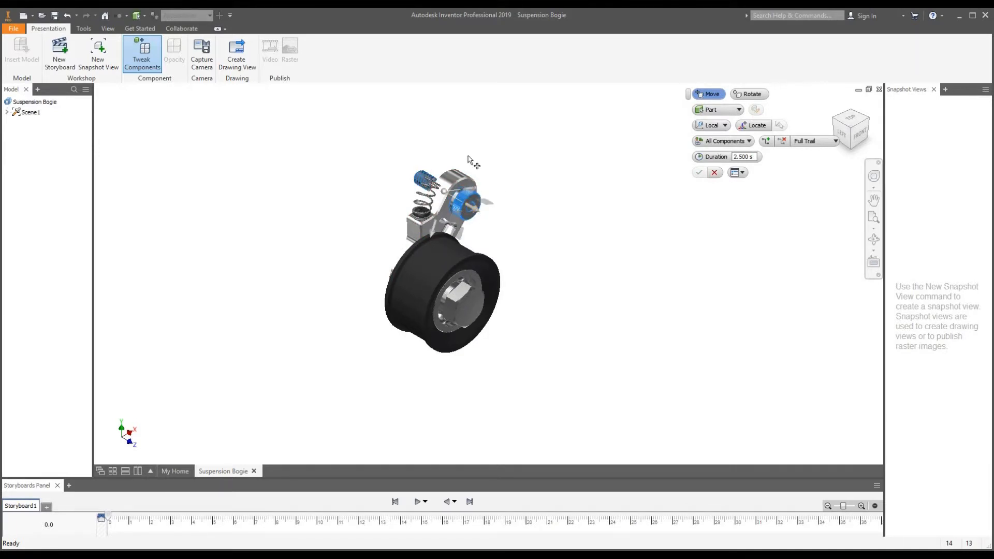
pyautogui.scroll(5, 472, 176)
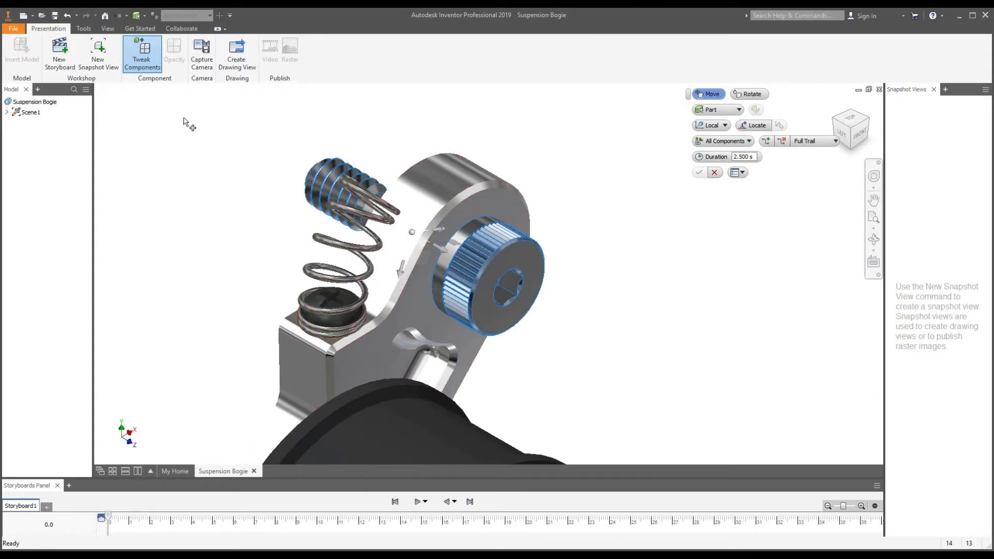
# Display the model shaded with edges and turn on all shadows, then return to the presentation tools.
pyautogui.click(111, 26)
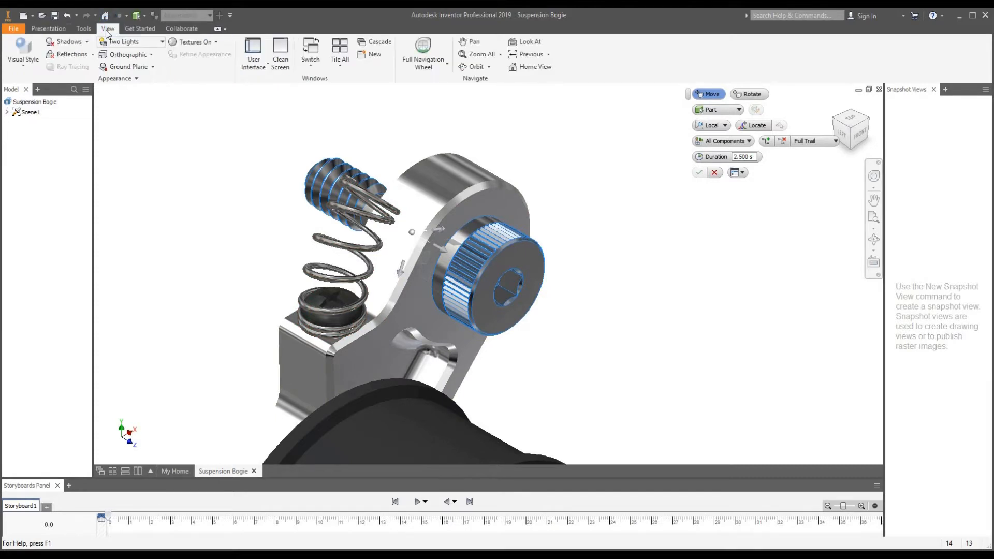
pyautogui.click(23, 52)
pyautogui.click(105, 129)
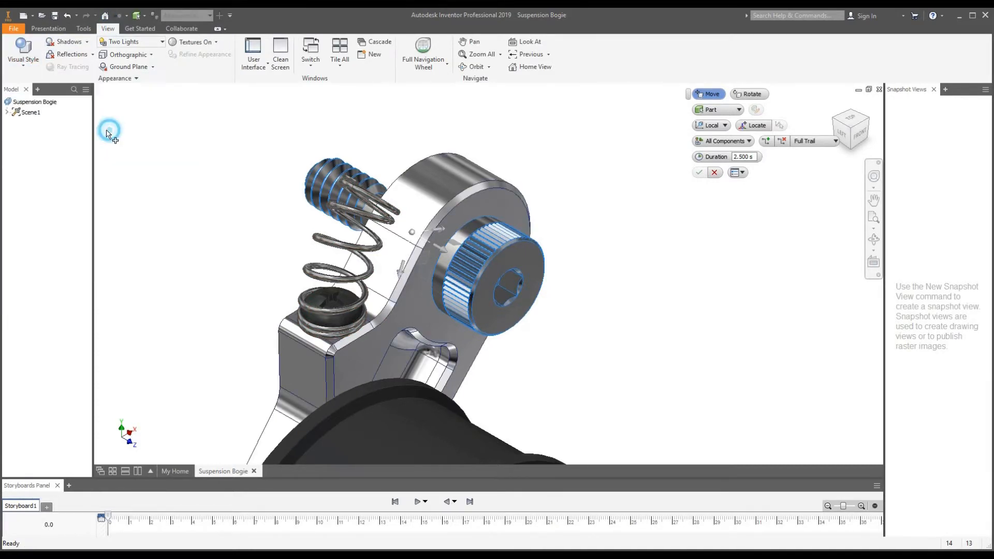
pyautogui.click(87, 41)
pyautogui.click(73, 54)
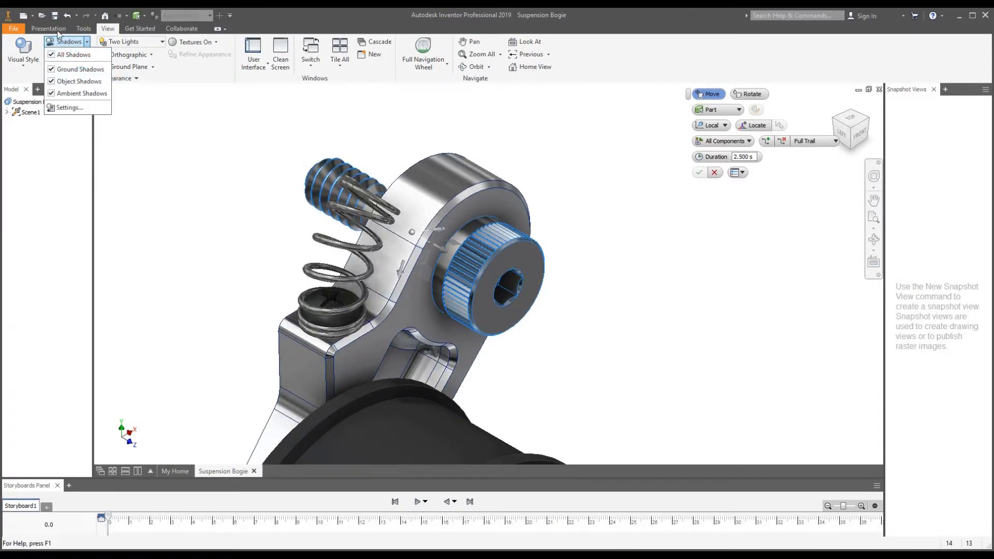
pyautogui.click(54, 29)
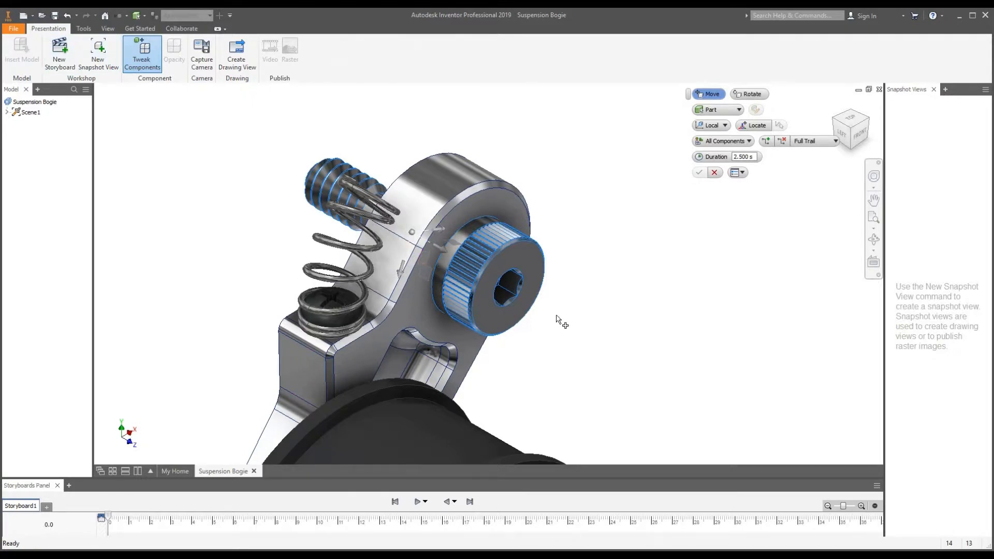
# Try moving the upper socket-head bolt about 55 mm along X, and set its X distance back to 0.
pyautogui.scroll(3, 557, 317)
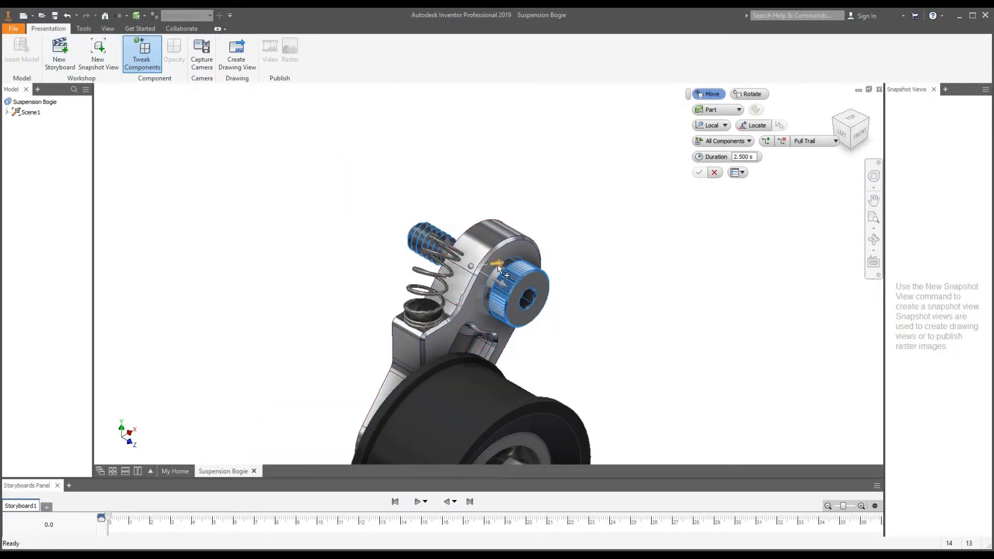
pyautogui.moveTo(500, 267); pyautogui.dragTo(743, 240)
pyautogui.scroll(2, 603, 290)
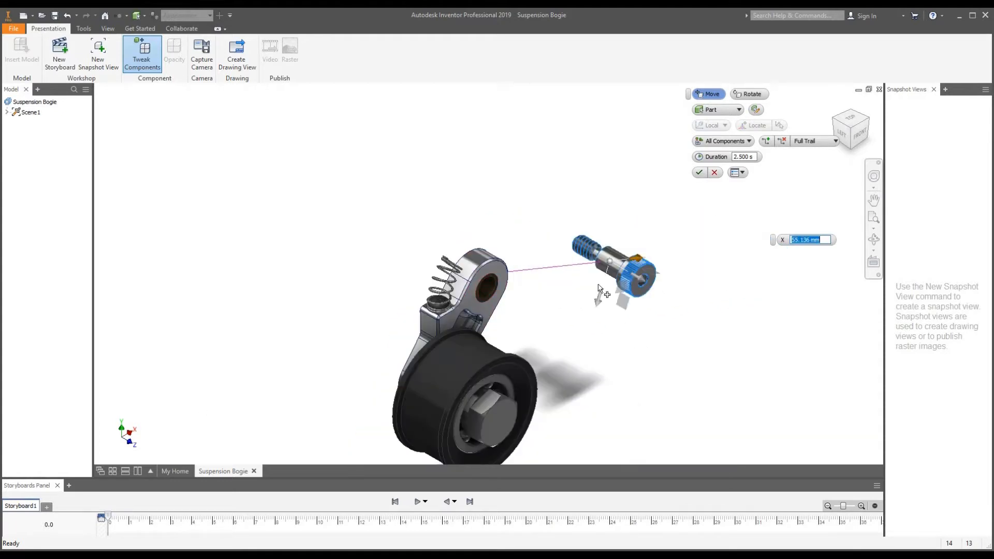
pyautogui.scroll(-3, 620, 282)
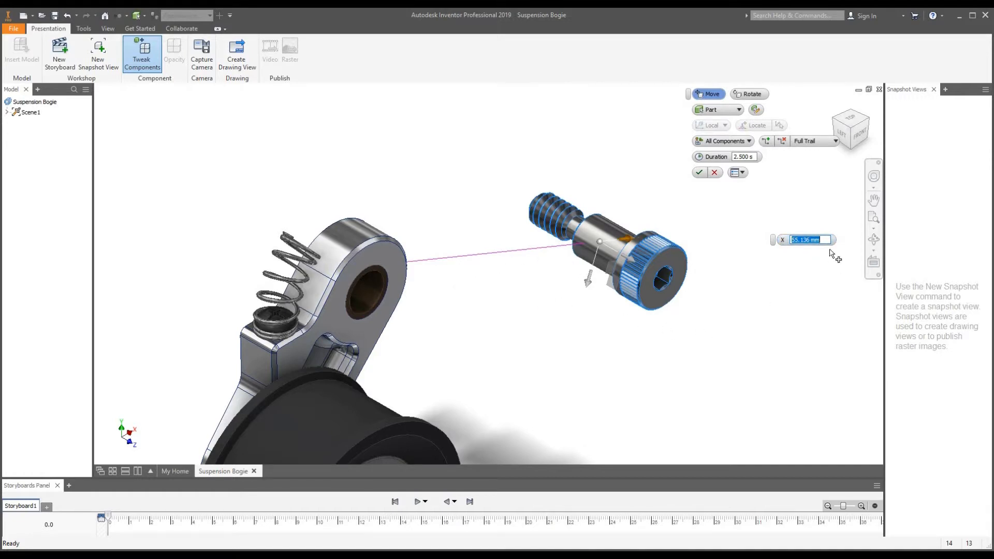
pyautogui.write('0')
pyautogui.press('Return')
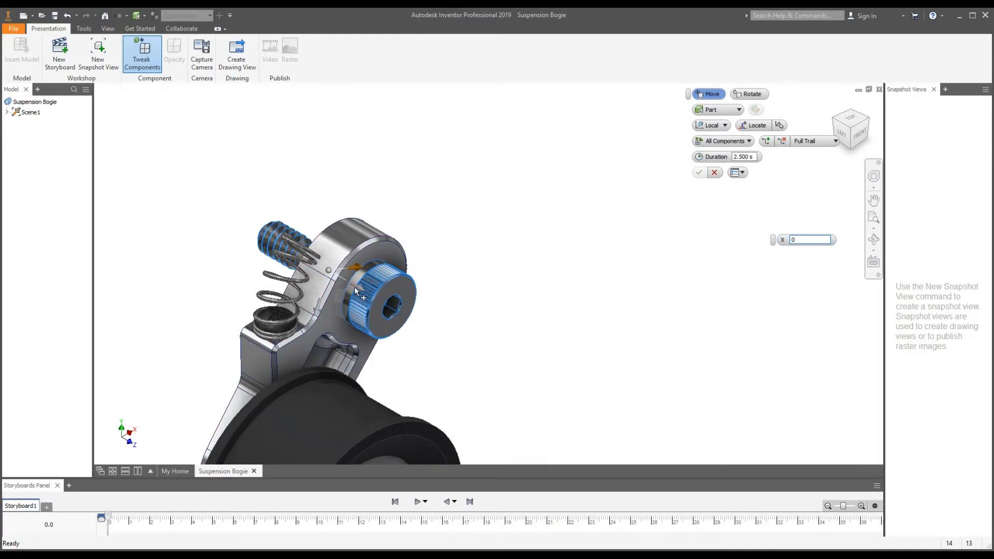
# Move the upper socket-head bolt straight out of the suspension arm's bore by 50 mm along its Y axis.
pyautogui.moveTo(354, 287); pyautogui.dragTo(475, 357)
pyautogui.scroll(-2, 331, 341)
pyautogui.scroll(-2, 347, 362)
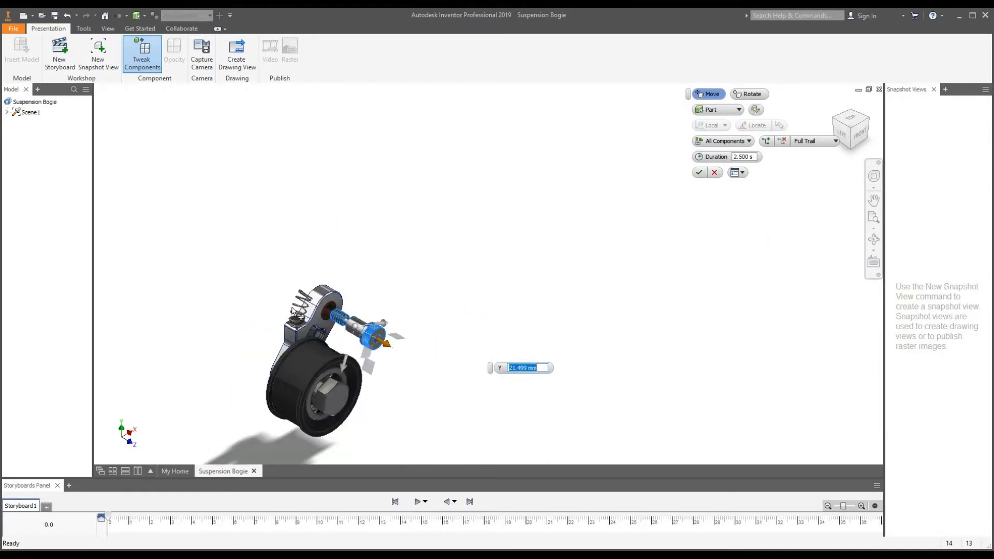
pyautogui.scroll(3, 317, 412)
pyautogui.moveTo(420, 284); pyautogui.dragTo(513, 317)
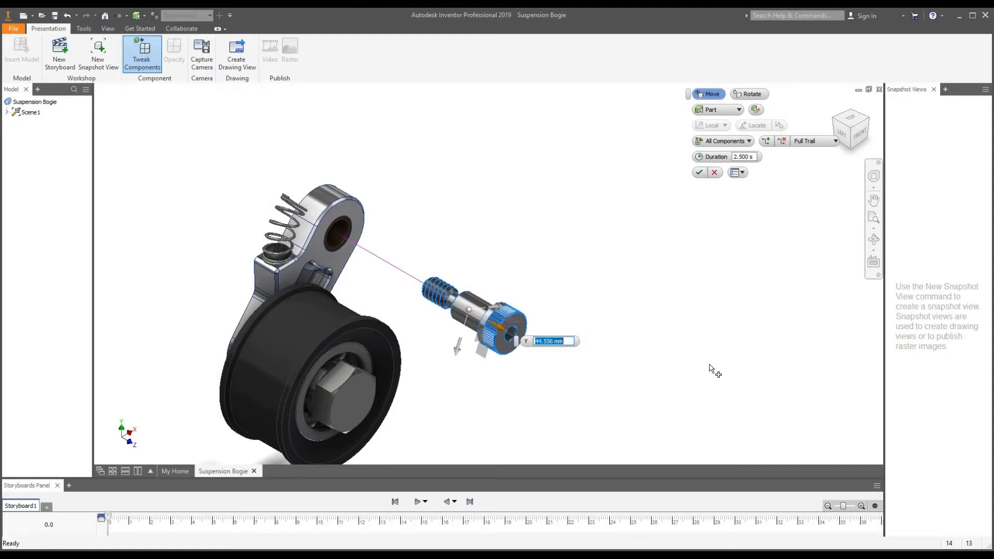
pyautogui.write('50')
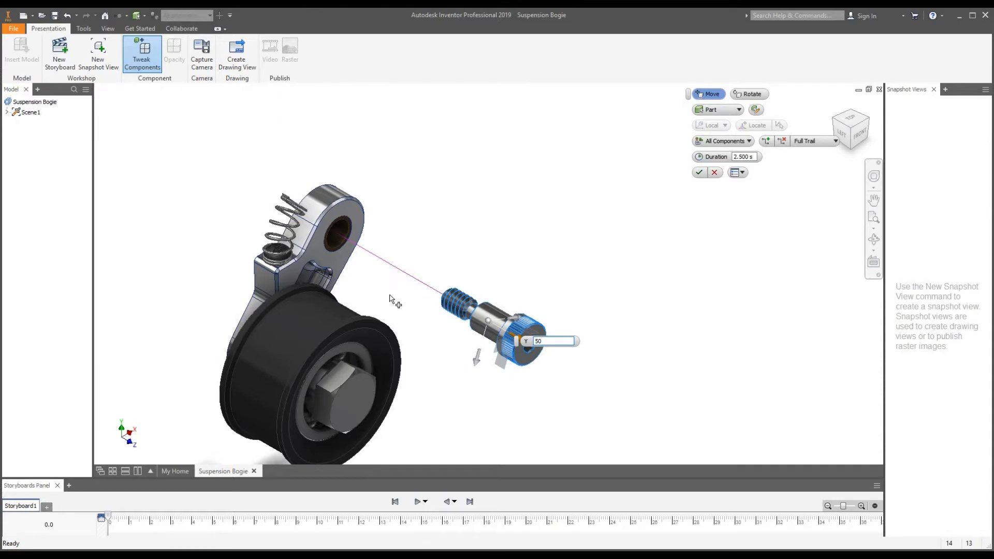
# Move the hex bolt out of the wheel along its axis with an X distance of -125 mm.
pyautogui.scroll(3, 429, 311)
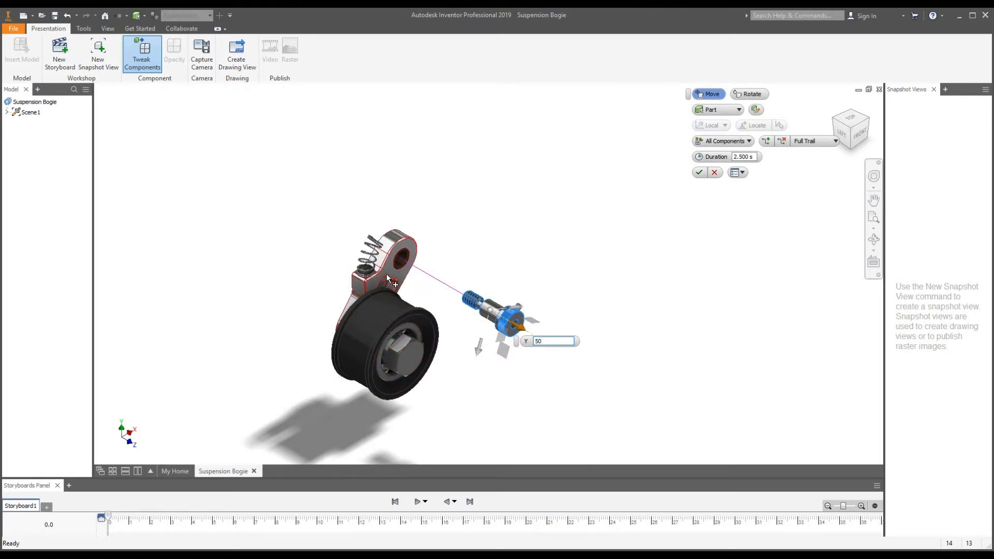
pyautogui.scroll(3, 434, 340)
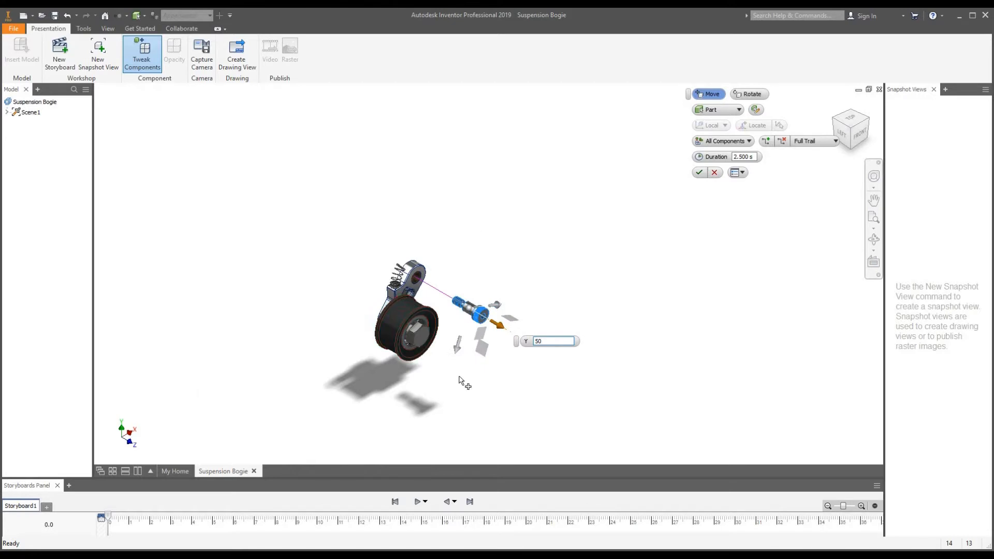
pyautogui.scroll(-4, 445, 363)
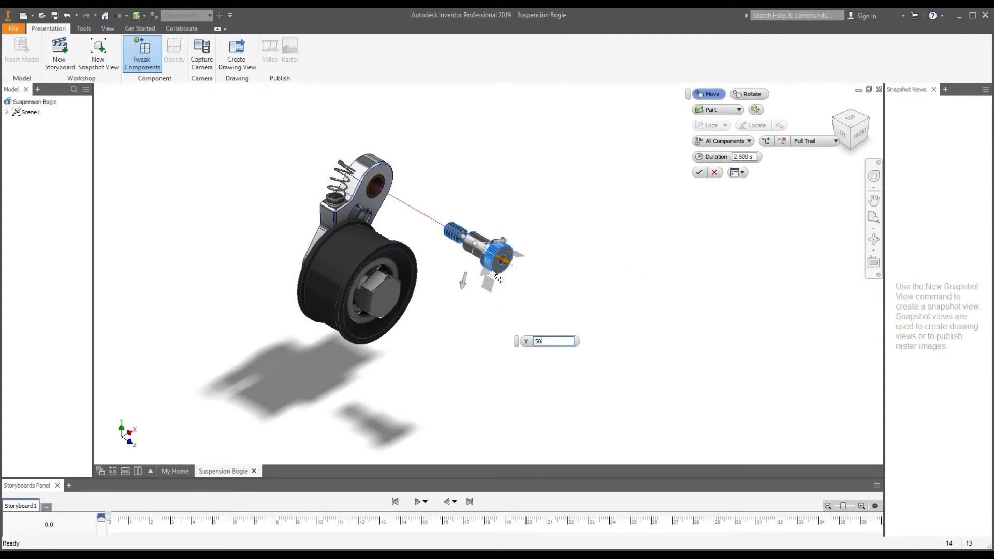
pyautogui.click(389, 294)
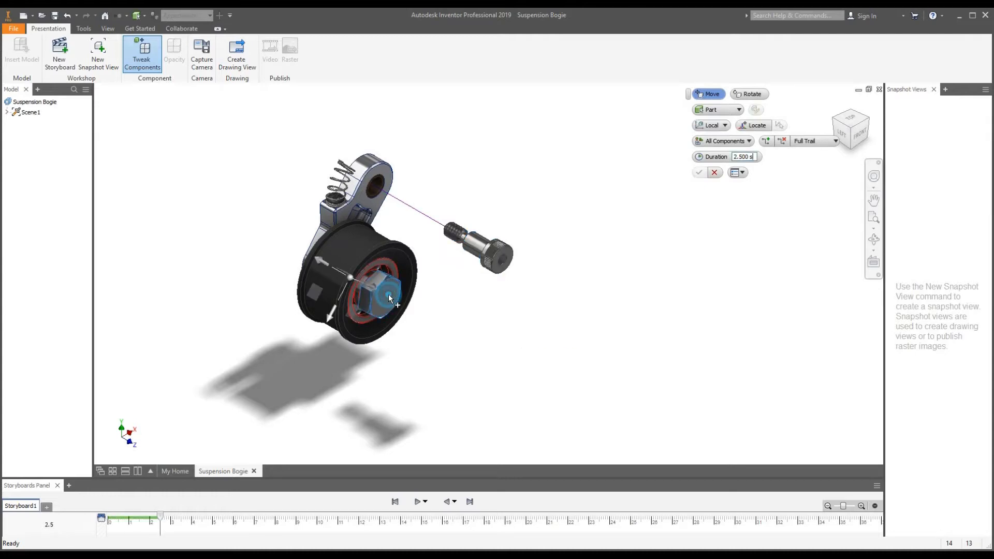
pyautogui.scroll(-3, 400, 323)
pyautogui.moveTo(348, 285); pyautogui.dragTo(561, 406)
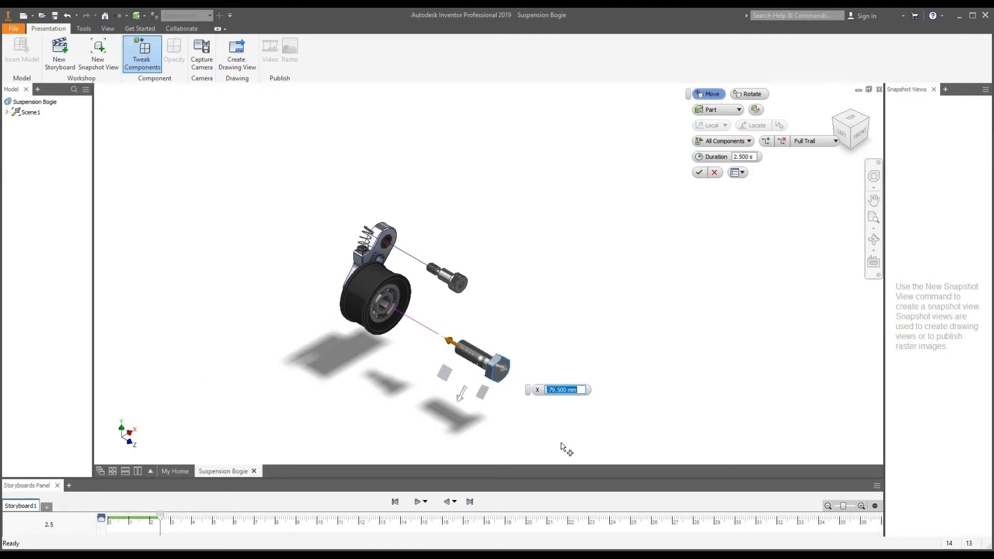
pyautogui.write('125')
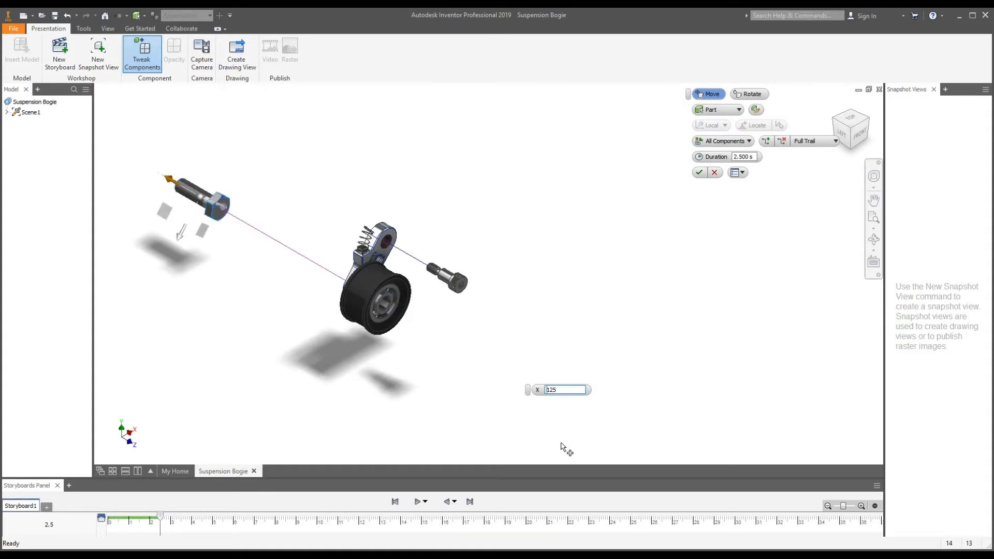
pyautogui.write('-')
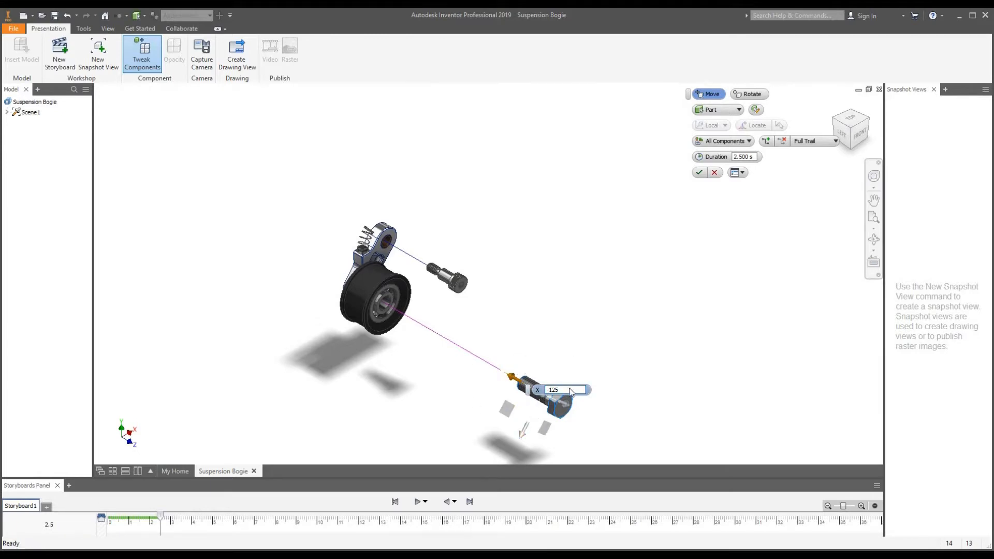
# Select the outer bearing inside the wheel and pull it out about 88.5 mm along Z towards the hex bolt.
pyautogui.scroll(-2, 362, 316)
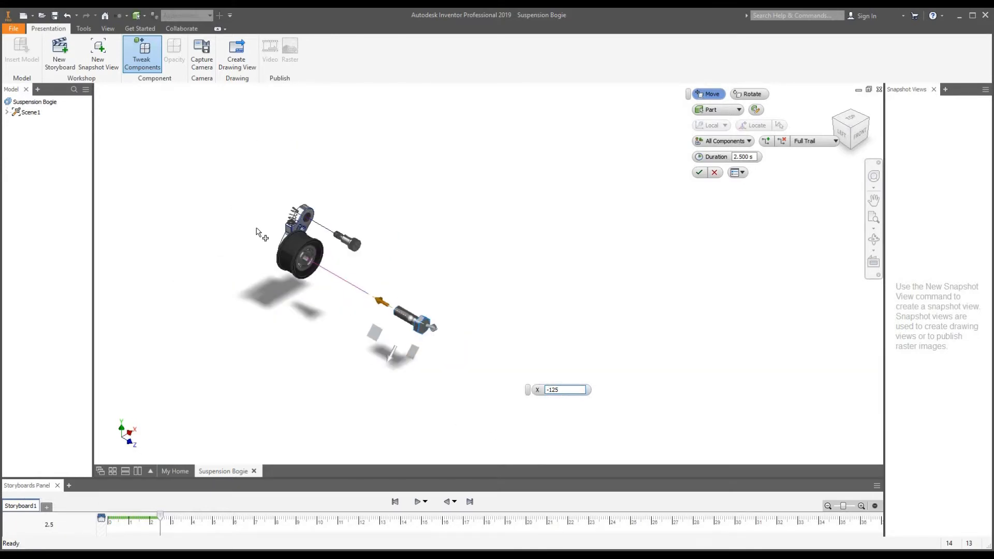
pyautogui.scroll(2, 285, 250)
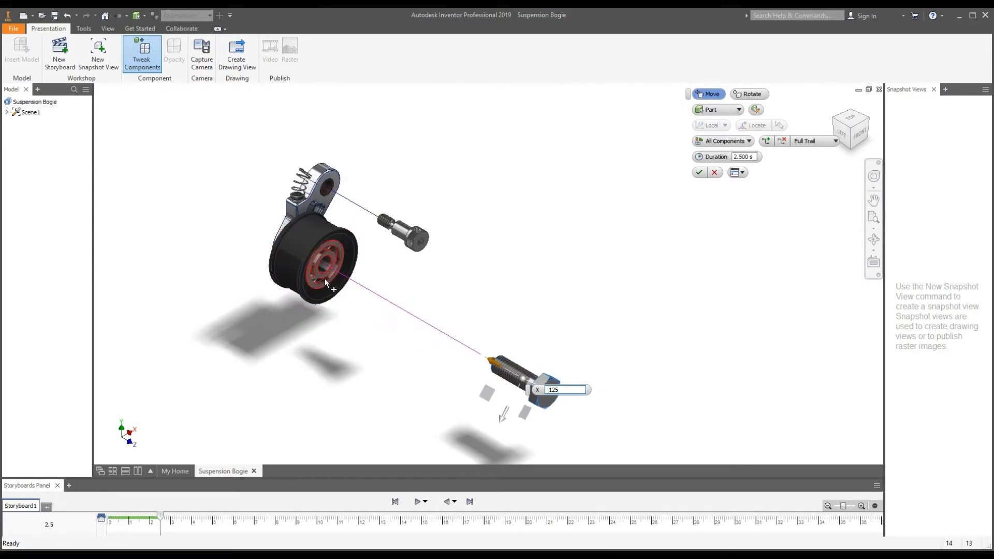
pyautogui.scroll(-2, 204, 239)
pyautogui.scroll(4, 287, 262)
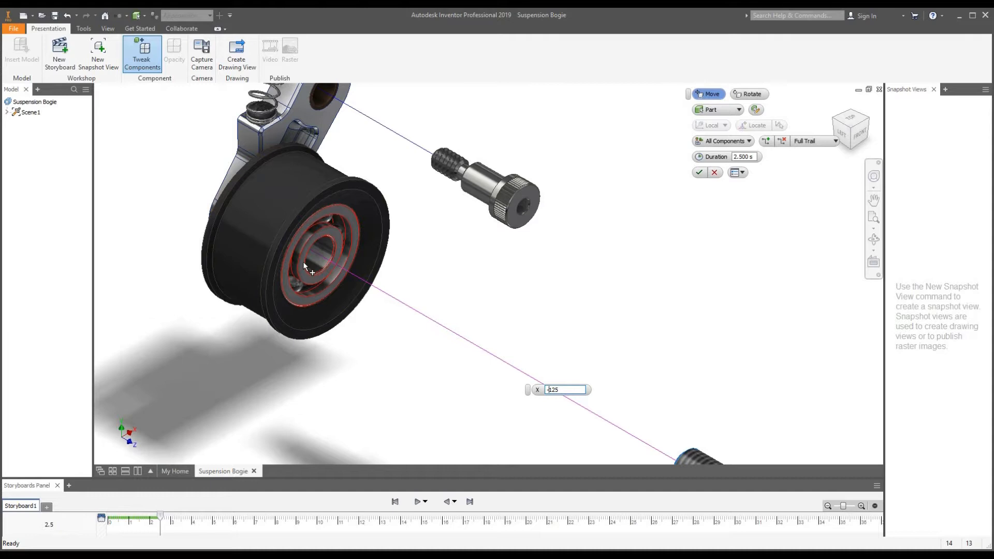
pyautogui.scroll(-4, 333, 328)
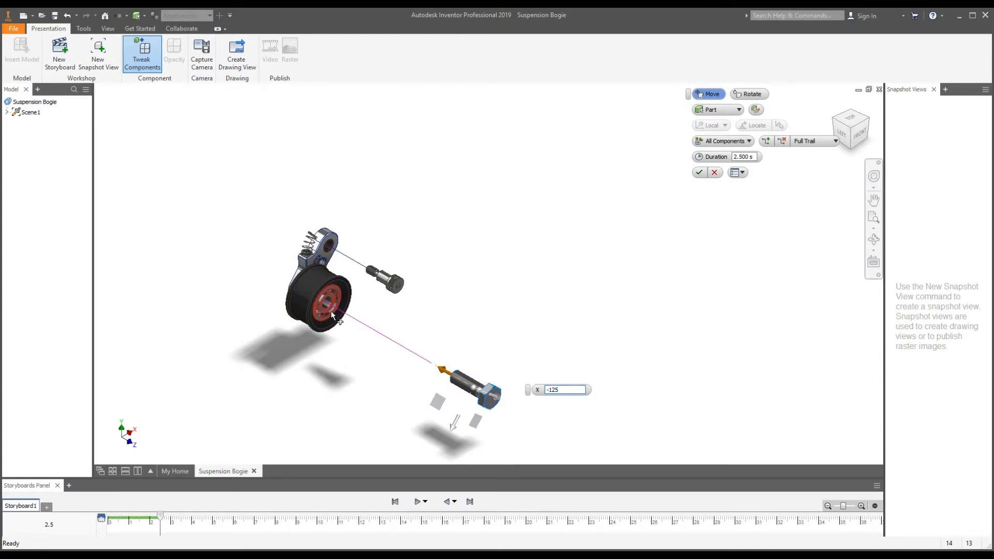
pyautogui.moveTo(332, 309)
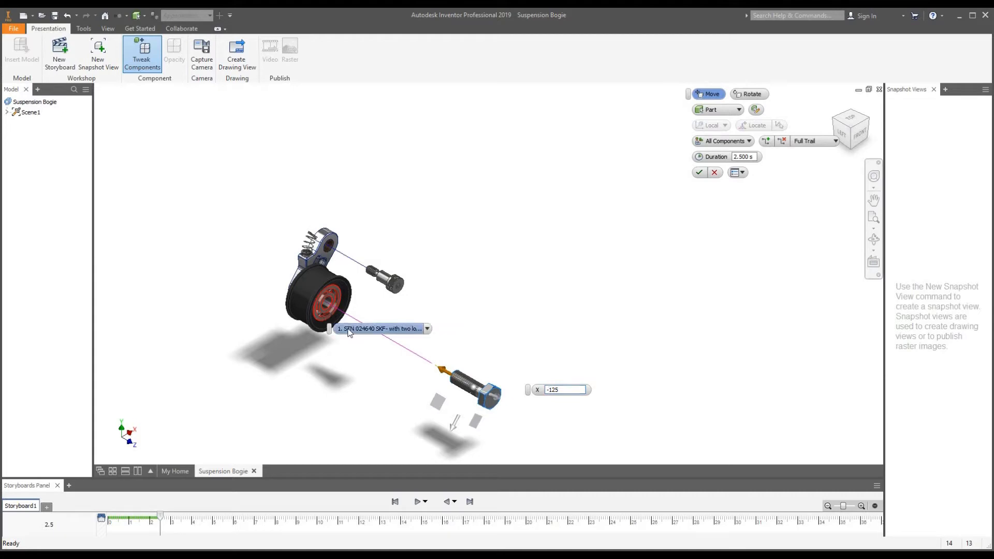
pyautogui.click(334, 304)
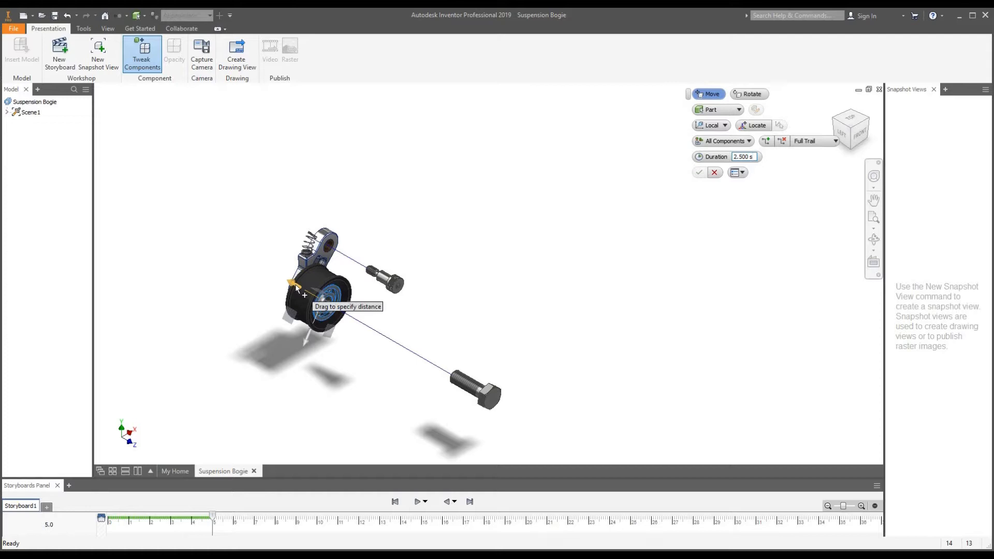
pyautogui.moveTo(295, 288); pyautogui.dragTo(413, 345)
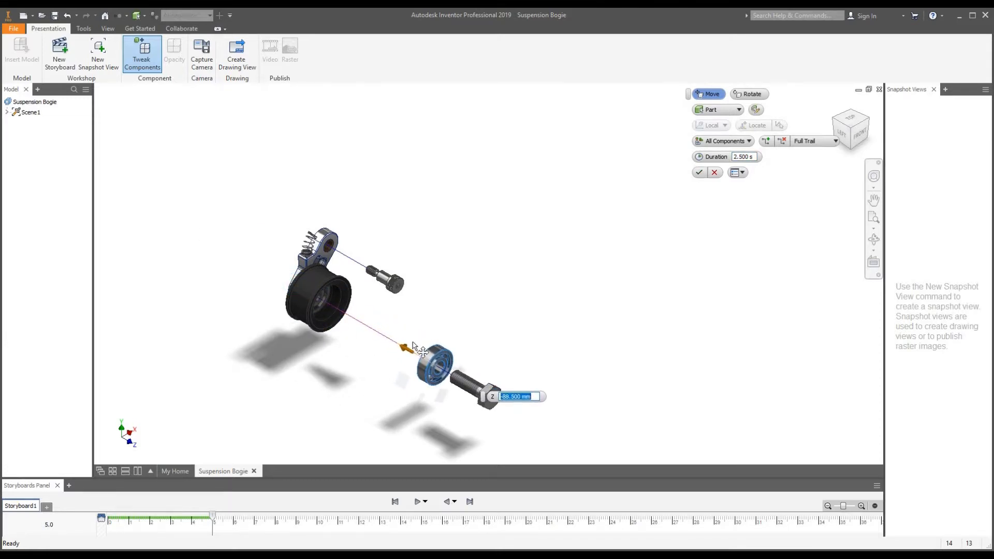
# Set the outer bearing's Z distance to -85 mm after trying -90 mm.
pyautogui.scroll(2, 463, 435)
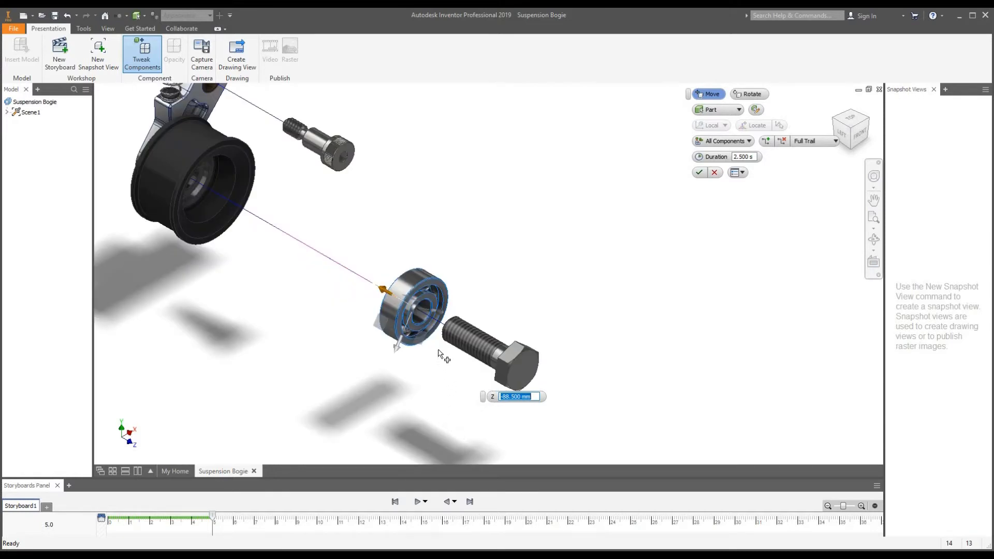
pyautogui.scroll(2, 445, 331)
pyautogui.scroll(-3, 445, 322)
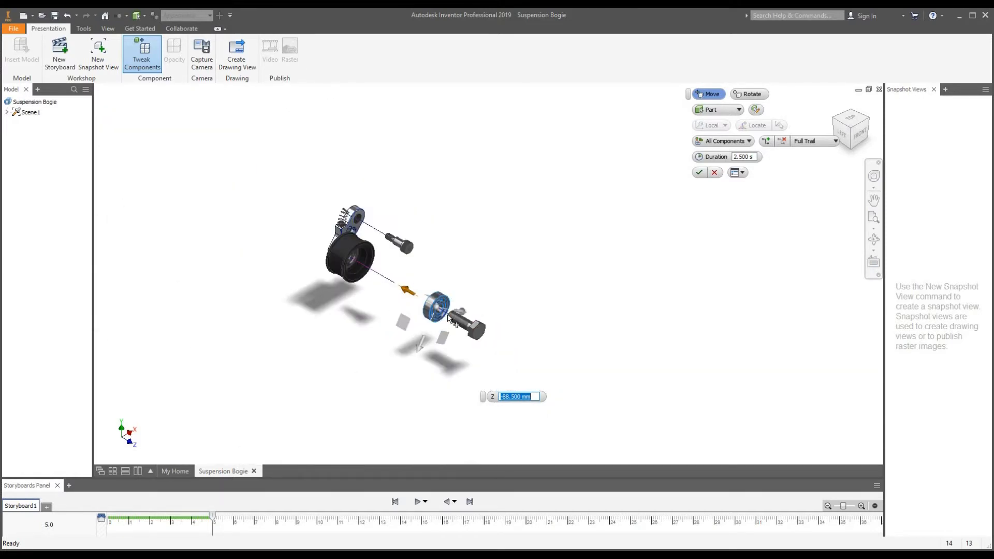
pyautogui.scroll(3, 448, 319)
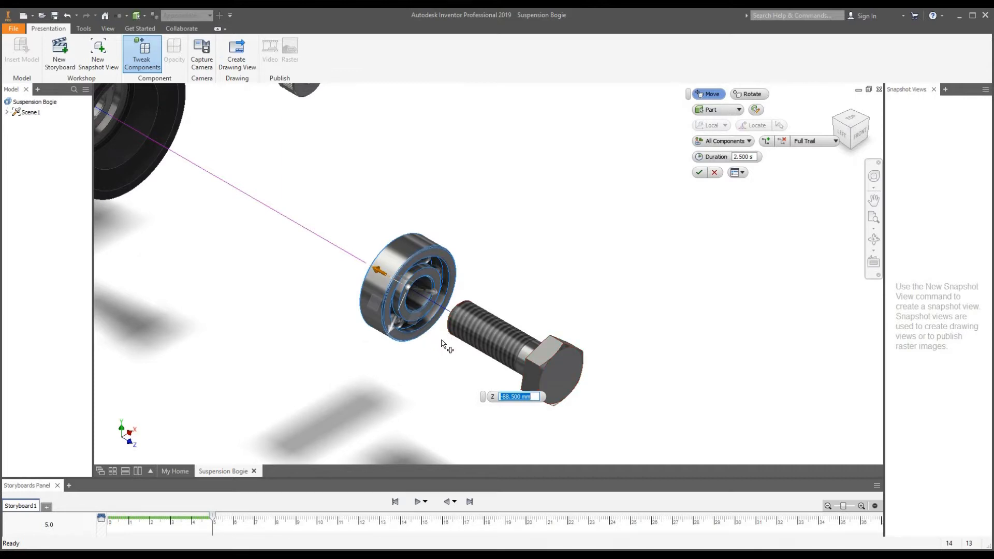
pyautogui.scroll(2, 369, 382)
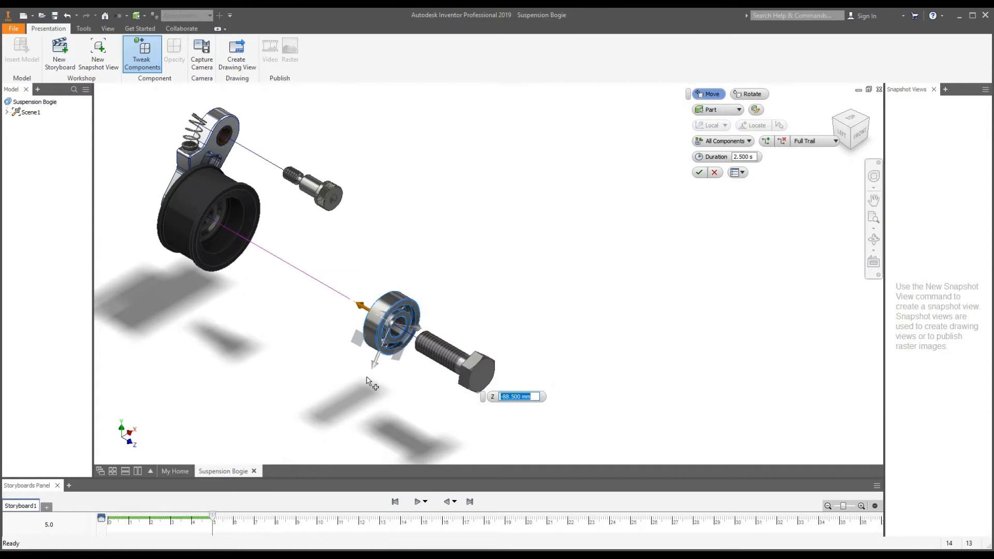
pyautogui.write('-85')
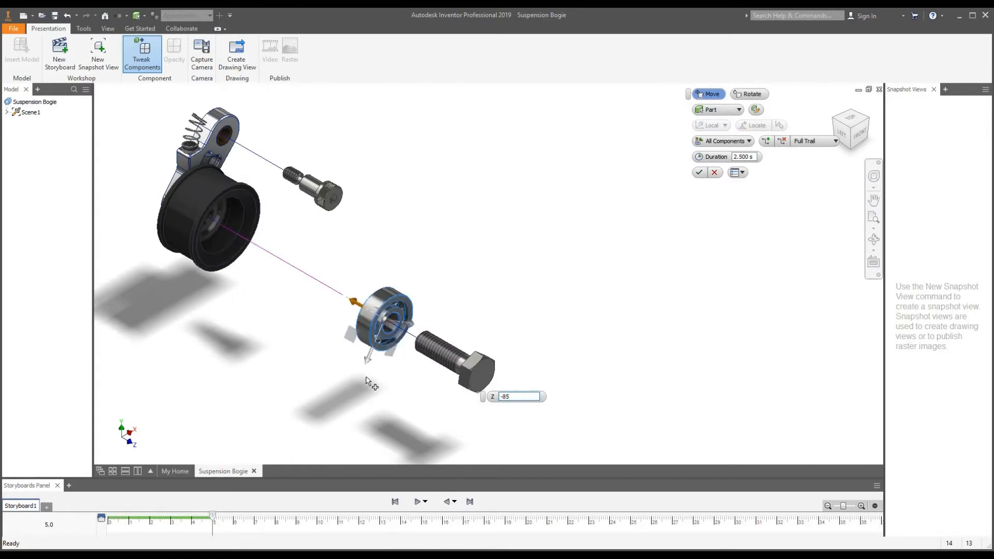
pyautogui.press('BackSpace')
pyautogui.press('BackSpace')
pyautogui.write('90')
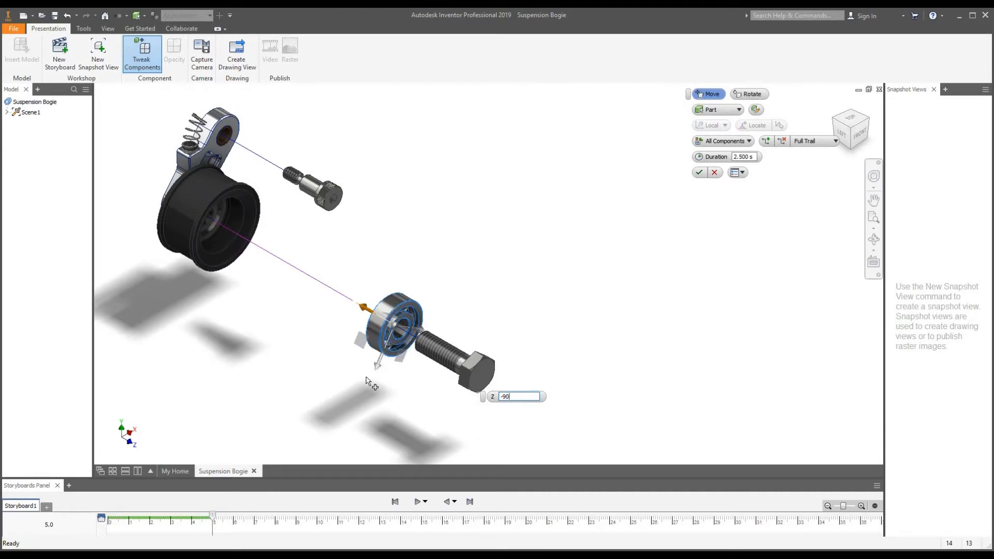
pyautogui.press('BackSpace')
pyautogui.press('BackSpace')
pyautogui.write('85')
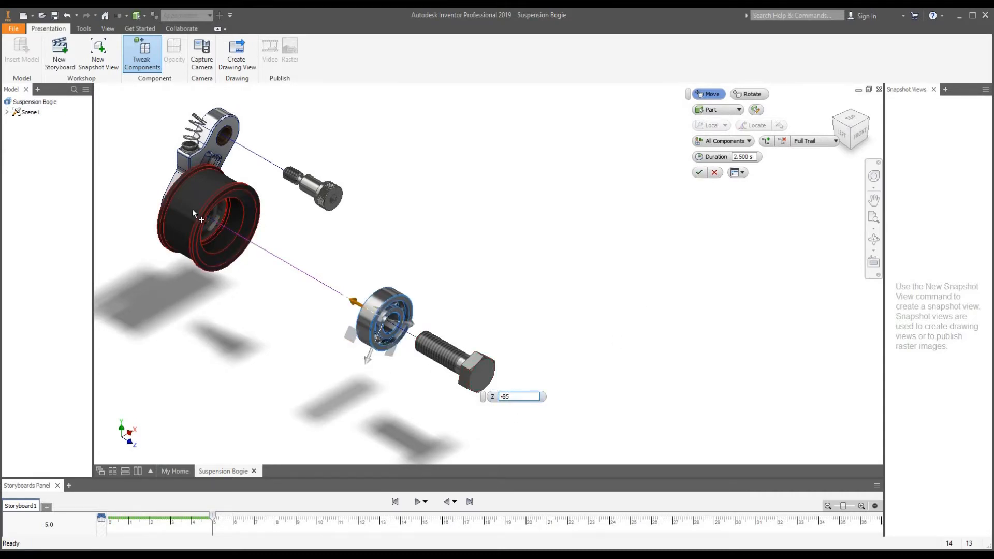
# Move the black wheel off the inner bearing by 50 mm along Z towards the outer bearing.
pyautogui.scroll(3, 244, 257)
pyautogui.scroll(-4, 306, 260)
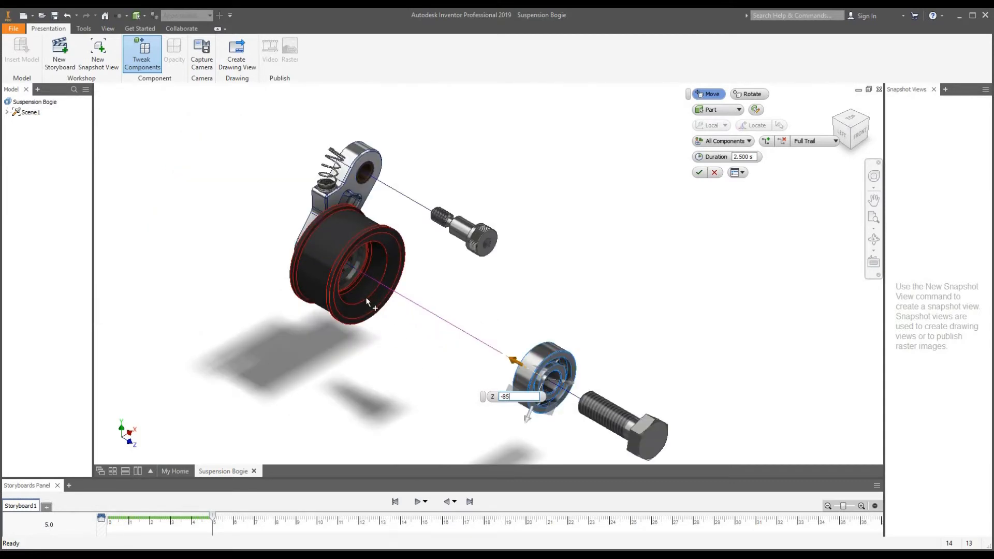
pyautogui.click(375, 309)
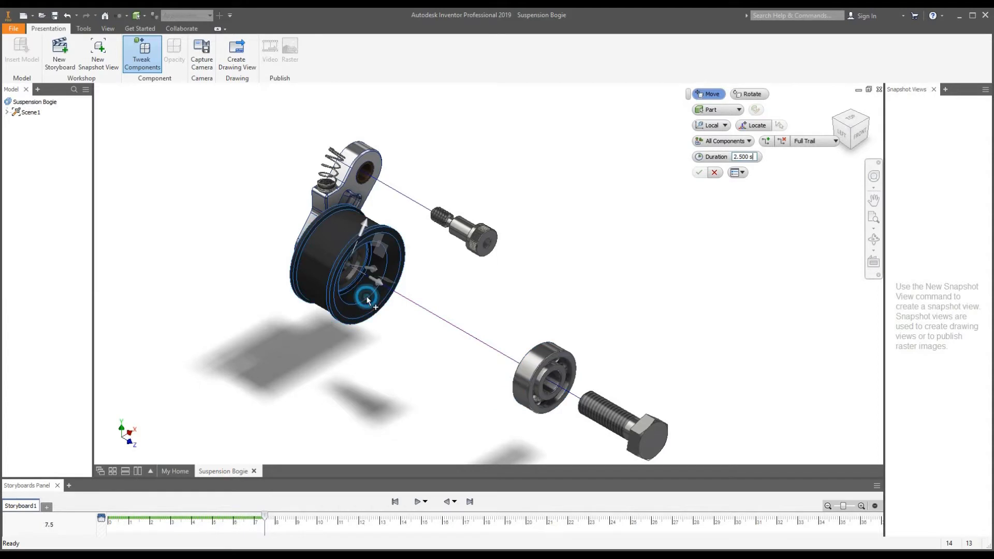
pyautogui.moveTo(381, 283); pyautogui.dragTo(505, 364)
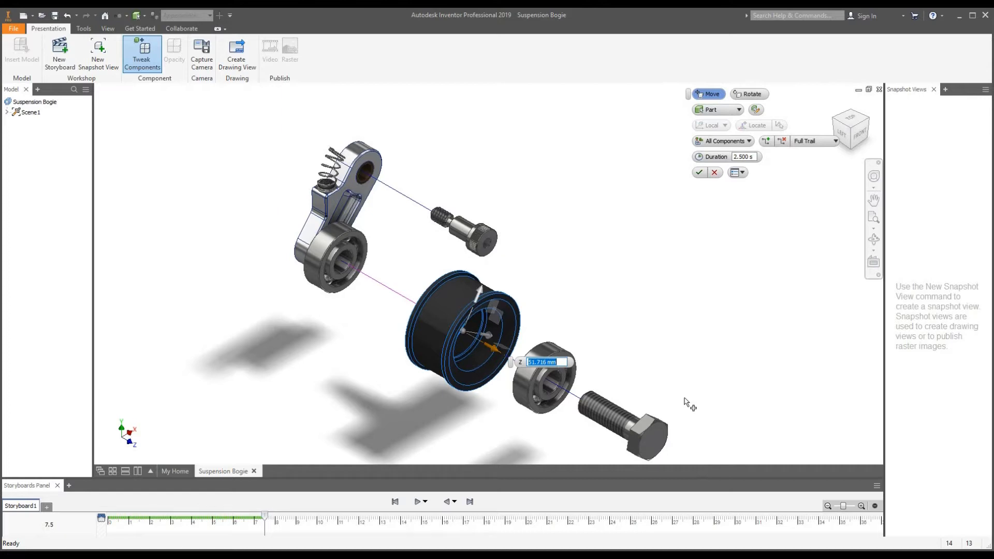
pyautogui.write('50')
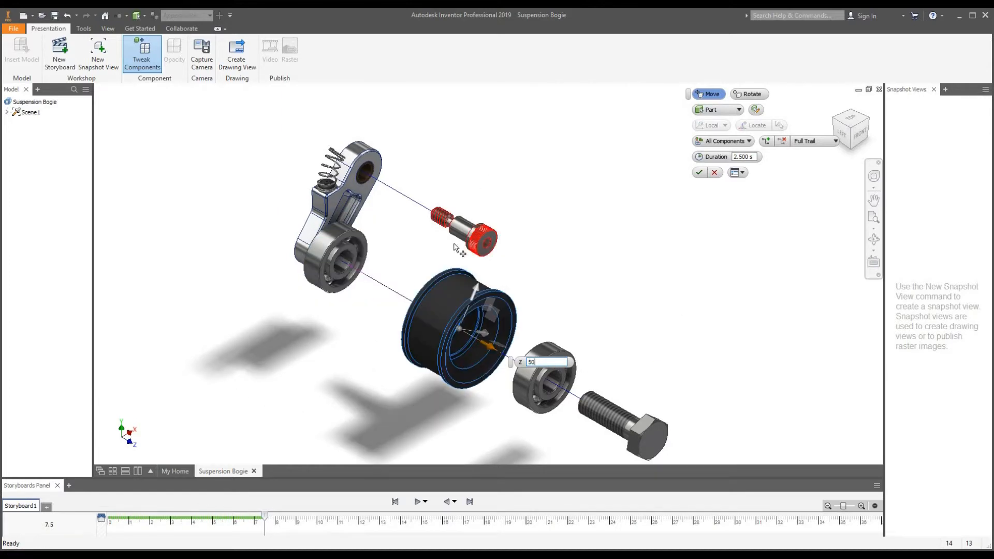
# Move the inner bearing off the suspension arm by 20 mm along Z towards the black wheel.
pyautogui.click(356, 273)
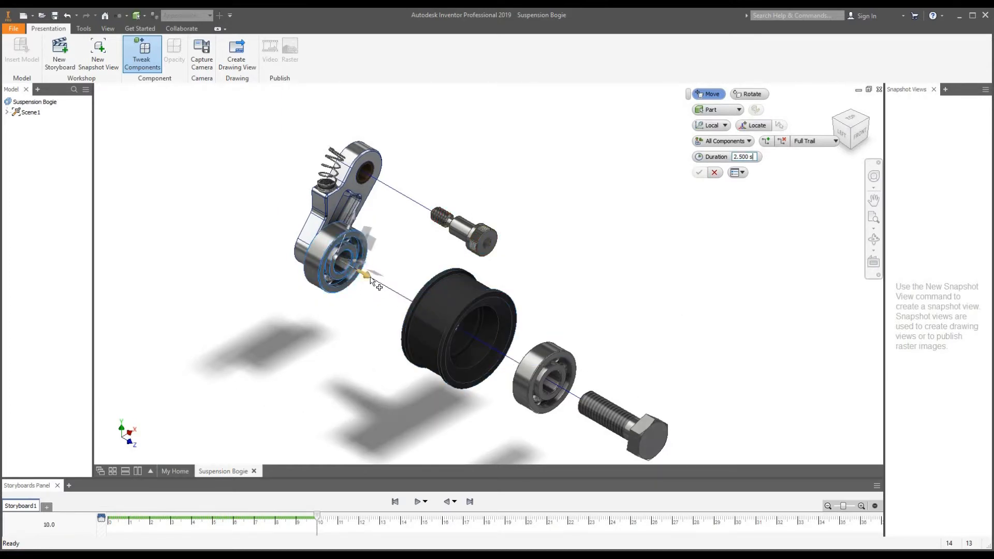
pyautogui.moveTo(370, 280); pyautogui.dragTo(478, 358)
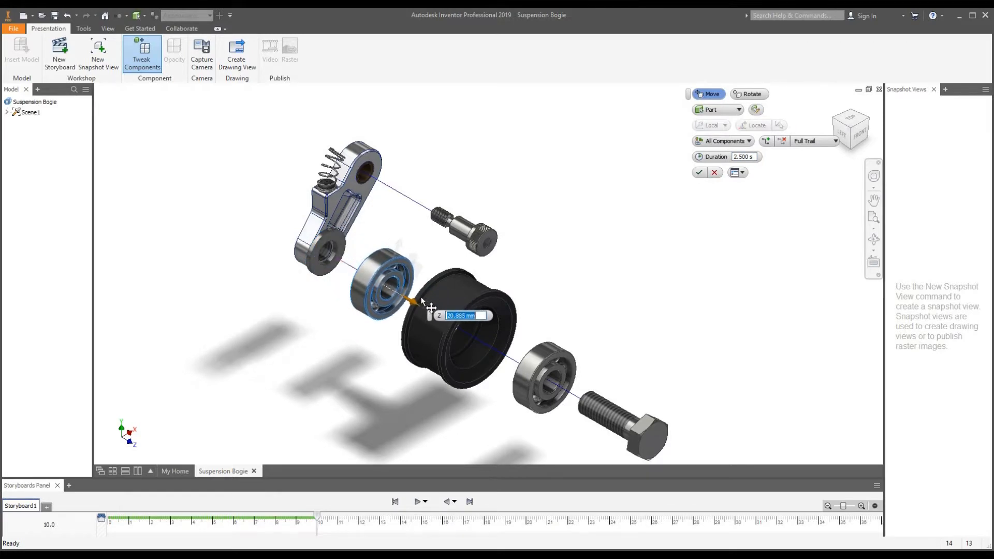
pyautogui.scroll(-3, 518, 385)
pyautogui.scroll(3, 469, 375)
pyautogui.scroll(-5, 446, 352)
pyautogui.scroll(6, 407, 340)
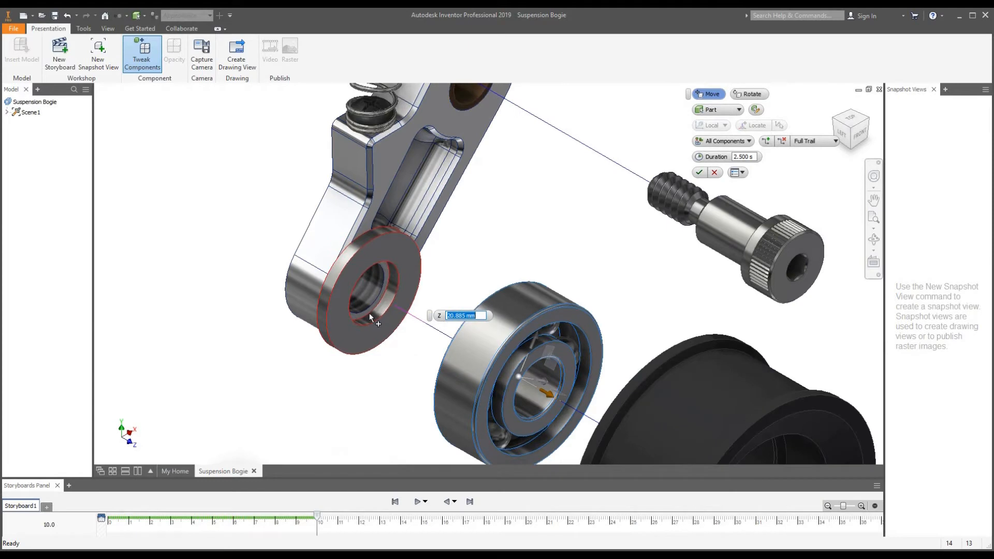
pyautogui.scroll(-6, 386, 342)
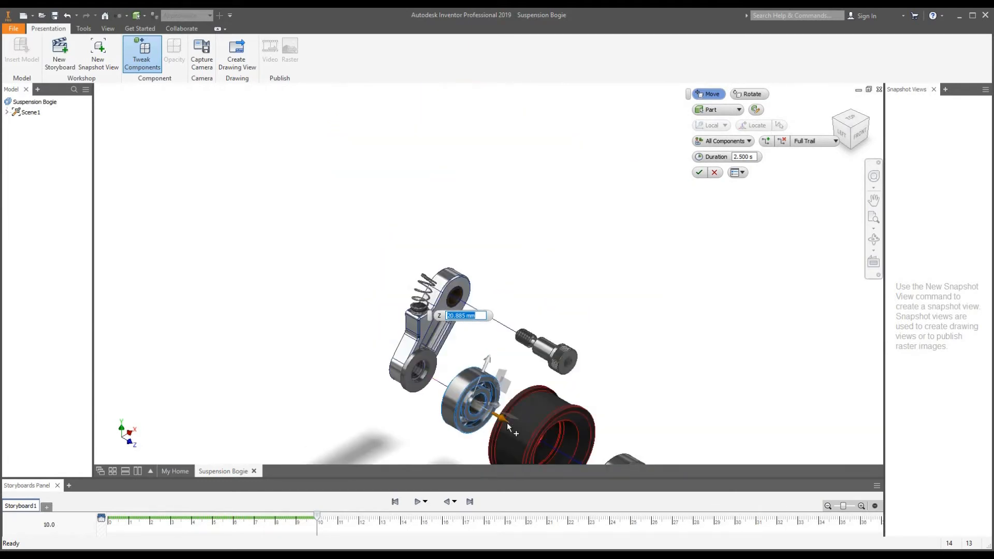
pyautogui.write('20')
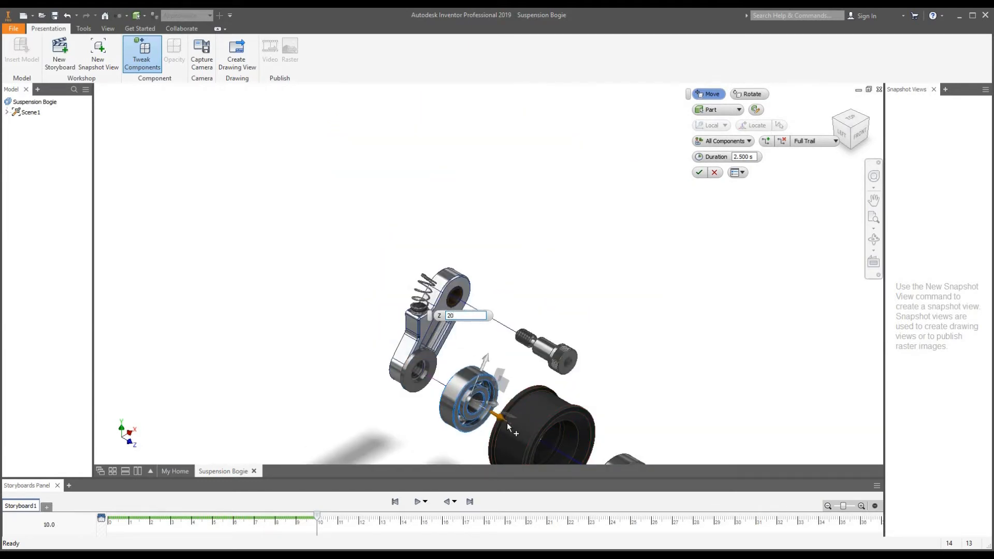
pyautogui.press('Return')
# Move the washer off the suspension arm towards the inner bearing with an X distance of -10 mm, and finish tweaking.
pyautogui.click(424, 371)
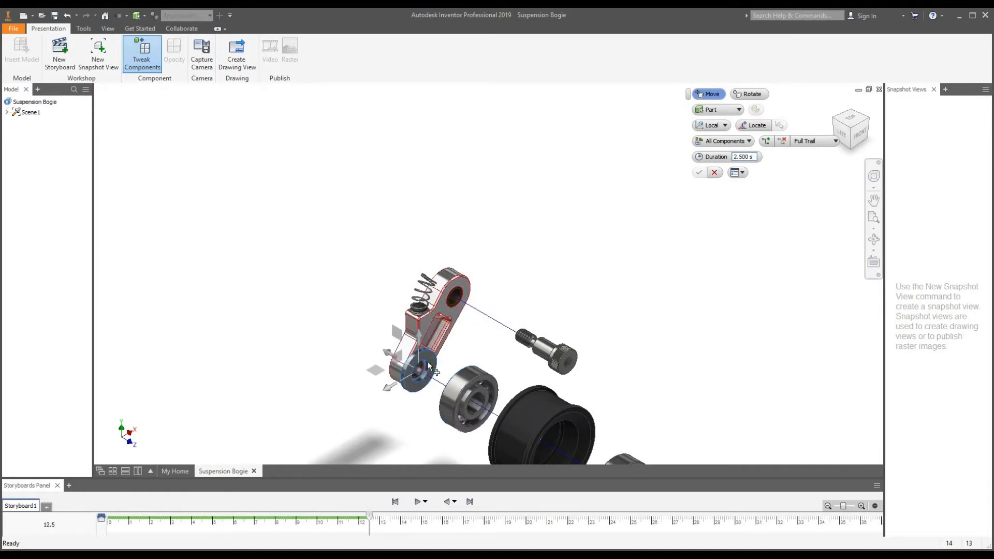
pyautogui.moveTo(385, 356); pyautogui.dragTo(404, 365)
pyautogui.write('-10')
pyautogui.scroll(4, 280, 355)
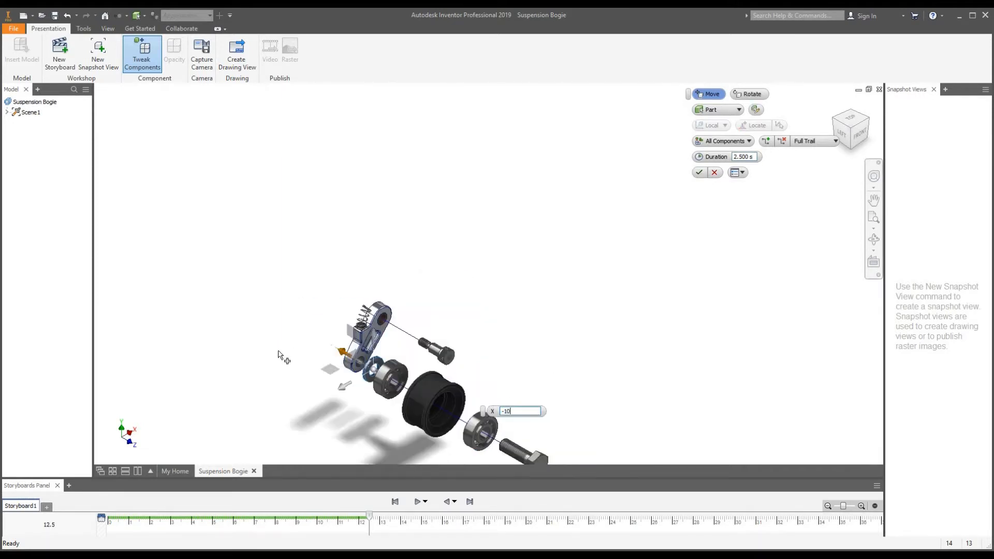
pyautogui.scroll(-4, 326, 418)
pyautogui.scroll(1, 450, 421)
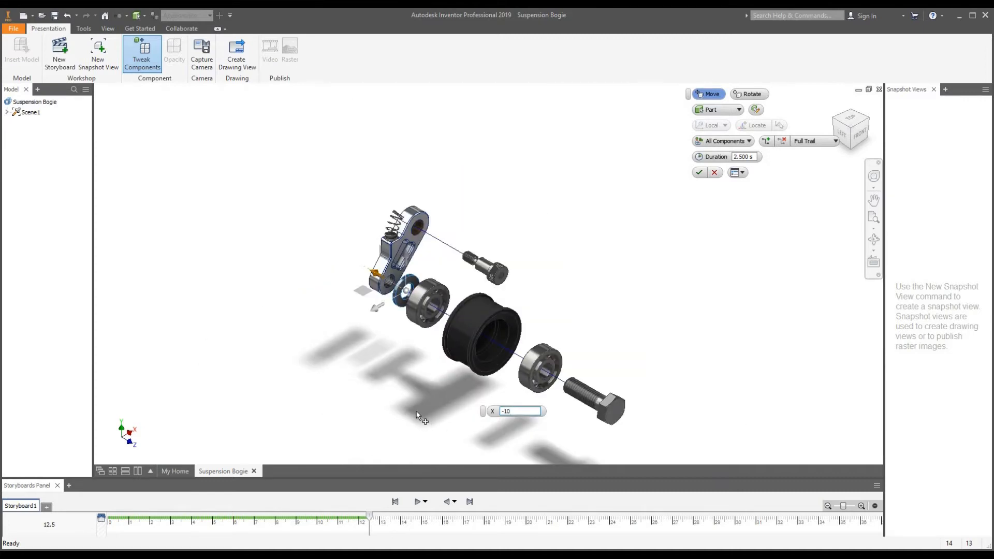
pyautogui.click(700, 173)
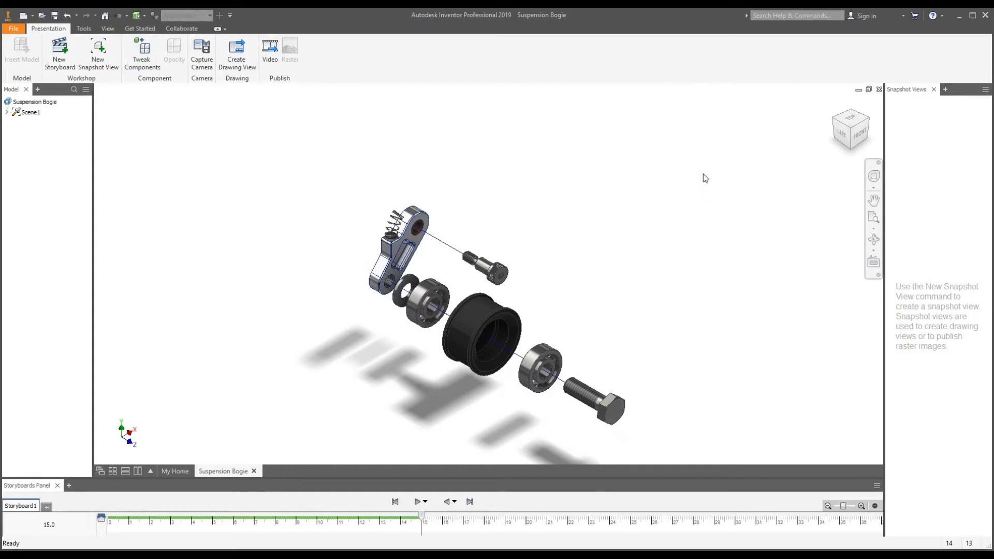
# Return the storyboard to 0 s and play the animation of the parts exploding.
pyautogui.scroll(2, 514, 381)
pyautogui.scroll(-3, 520, 383)
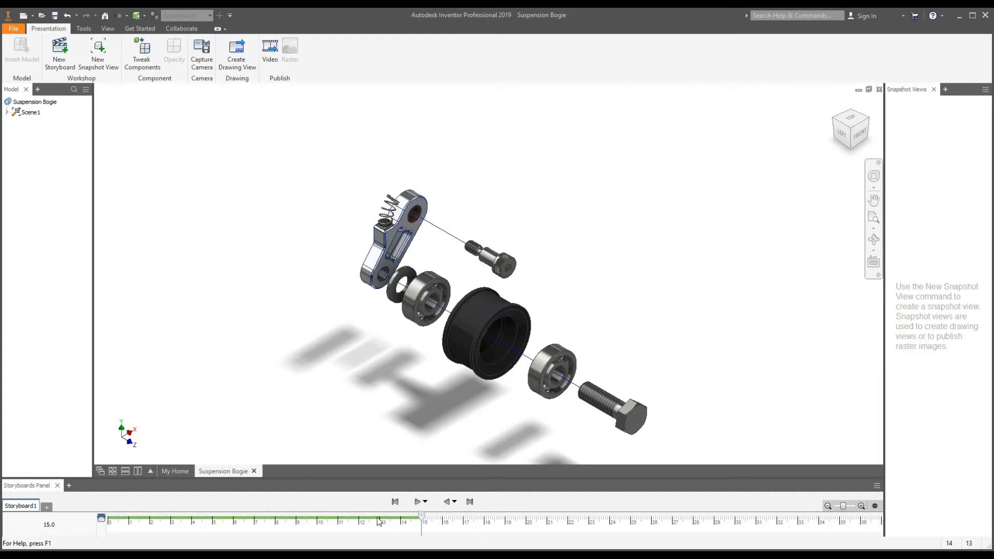
pyautogui.click(104, 518)
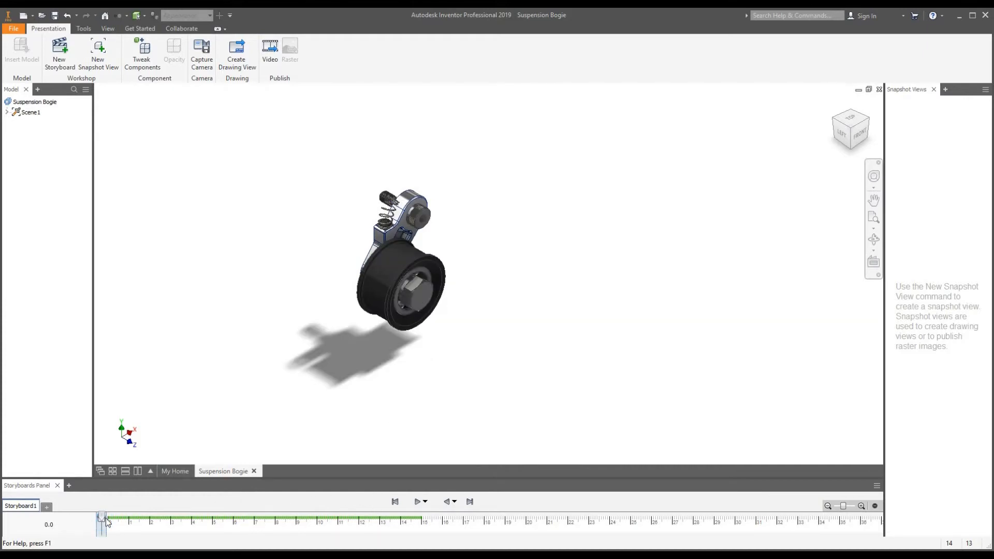
pyautogui.moveTo(106, 517); pyautogui.dragTo(105, 518)
pyautogui.click(418, 502)
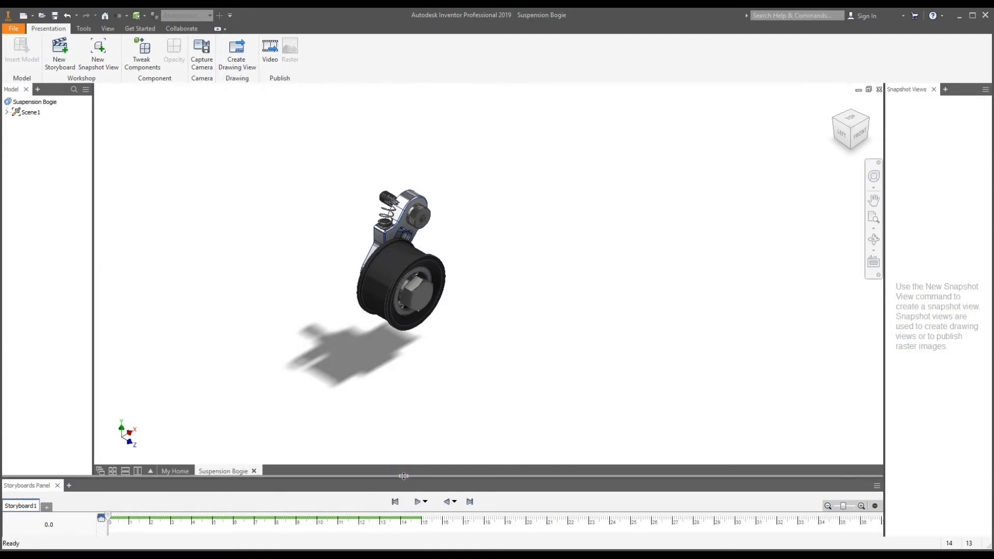
# Enlarge the storyboard area until the tracks of all tweaked components are shown.
pyautogui.moveTo(404, 477); pyautogui.dragTo(403, 475)
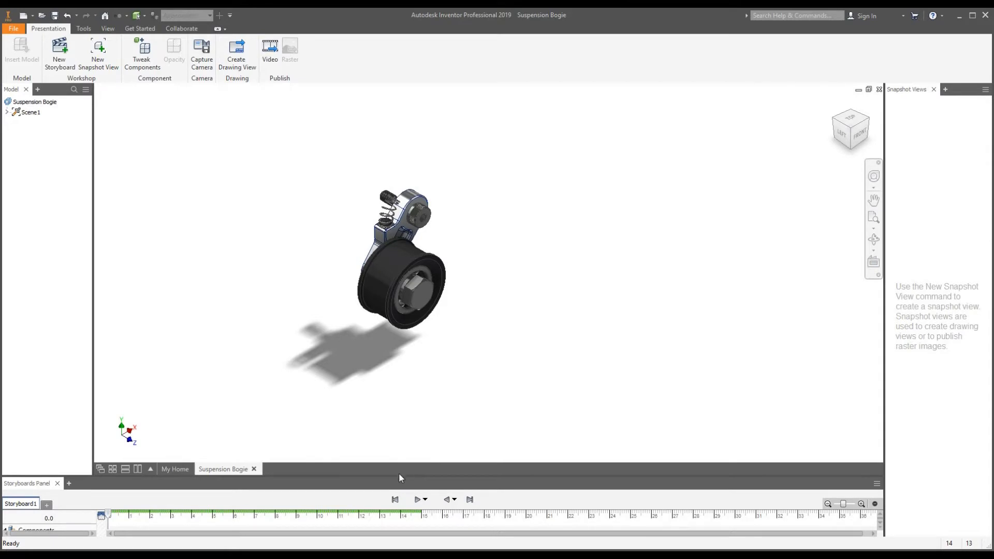
pyautogui.moveTo(400, 474); pyautogui.dragTo(403, 447)
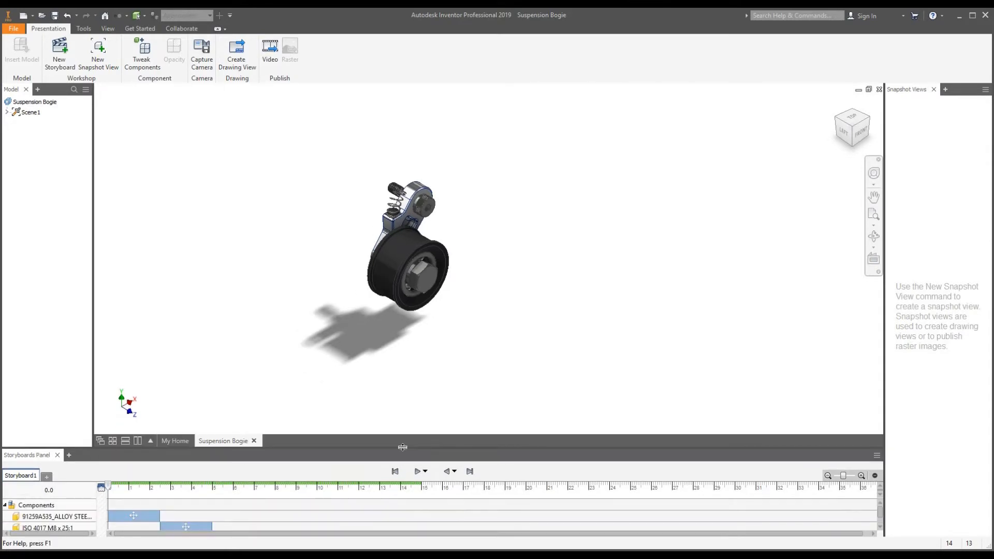
pyautogui.scroll(-3, 189, 523)
pyautogui.scroll(3, 179, 521)
pyautogui.moveTo(494, 450); pyautogui.dragTo(500, 368)
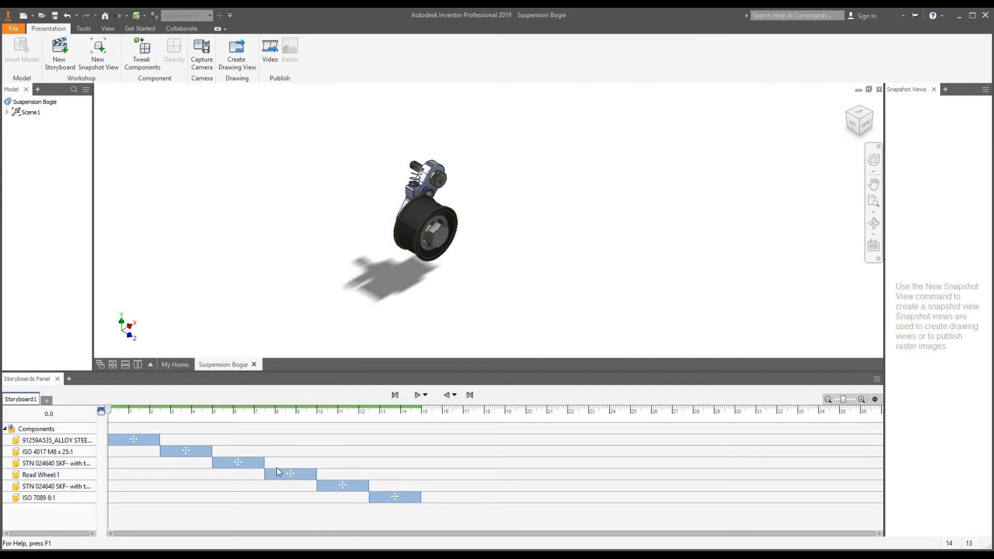
# Open the tweak of the 91259A535 alloy steel screw for editing and examine its options.
pyautogui.rightClick(141, 440)
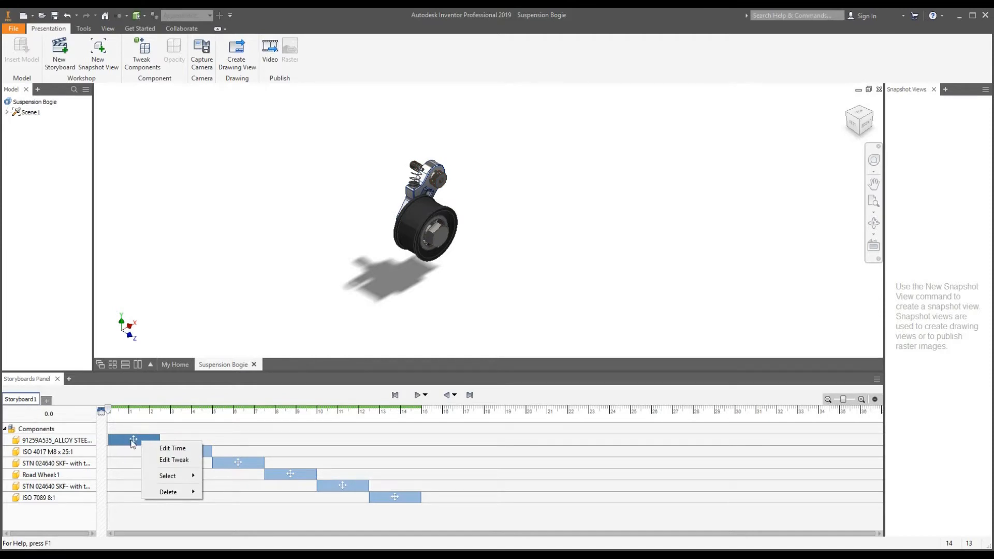
pyautogui.click(161, 461)
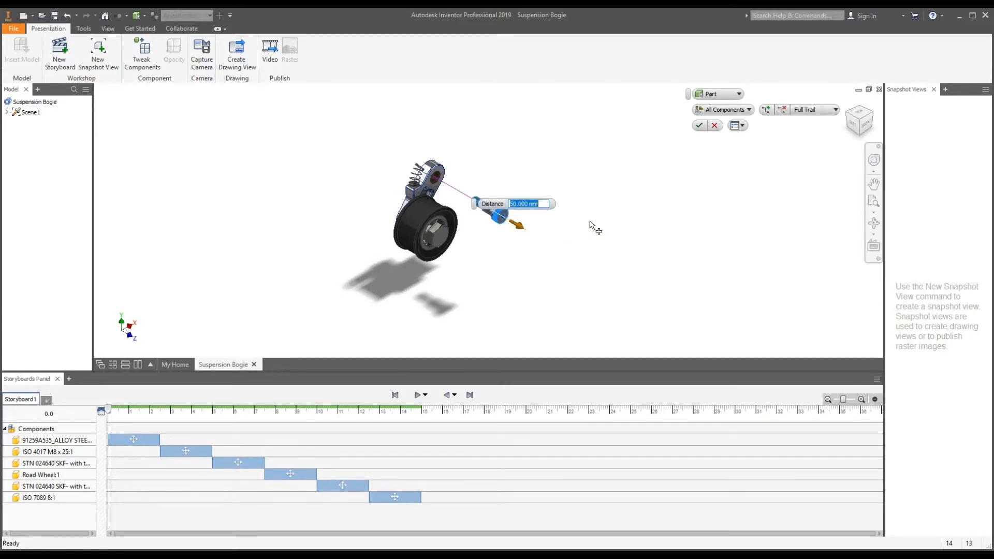
pyautogui.click(743, 126)
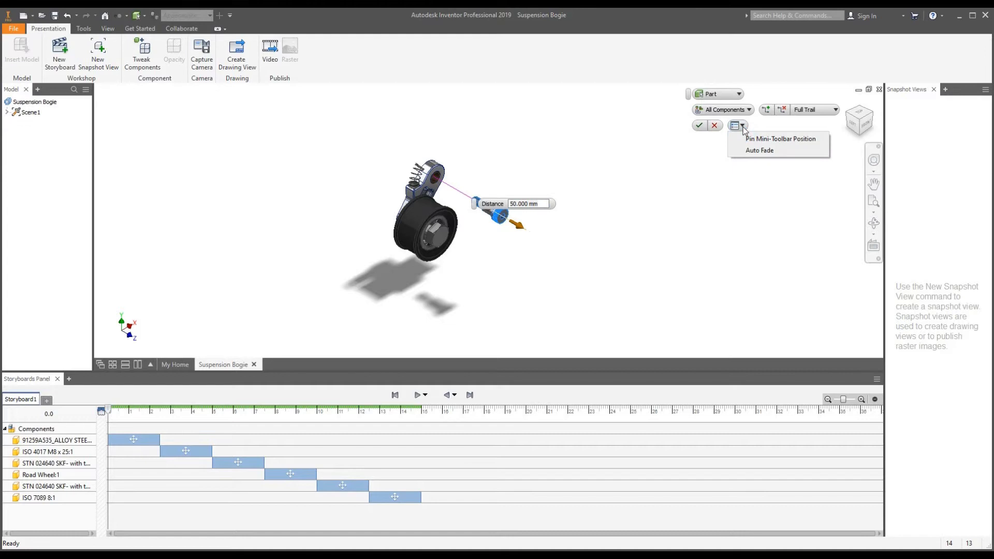
pyautogui.click(743, 126)
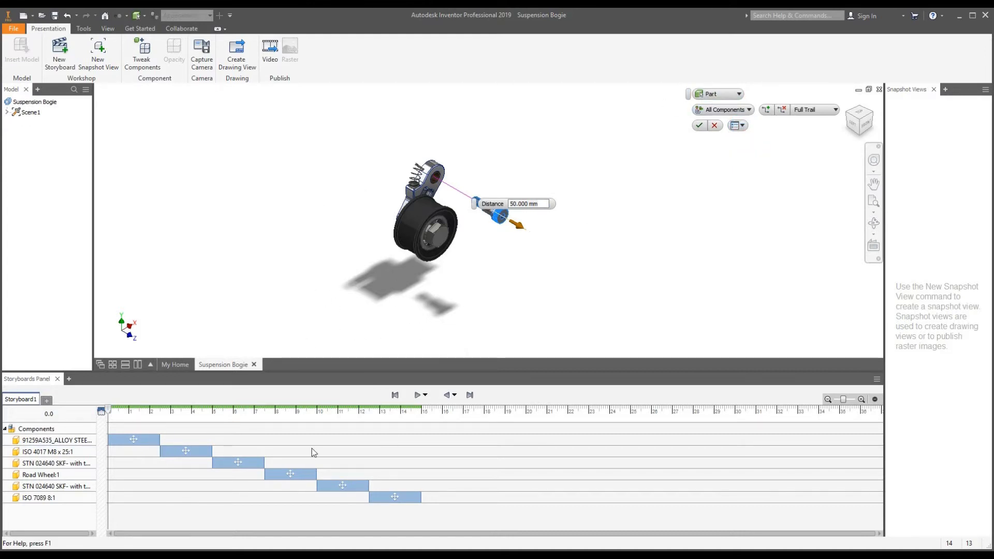
# Set the storyboard playhead to 15 s, the end of the last tweak, to show the fully exploded assembly.
pyautogui.click(419, 409)
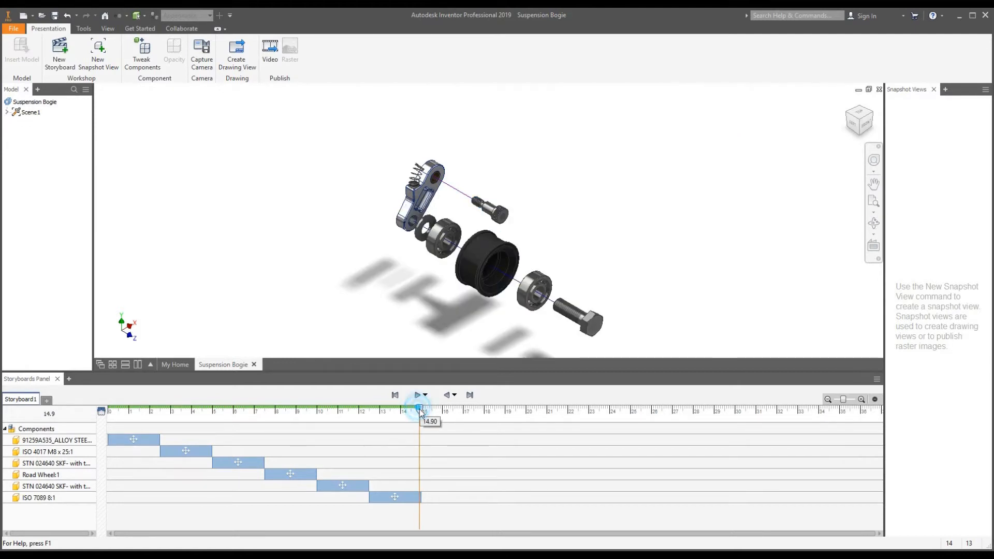
pyautogui.moveTo(421, 411); pyautogui.dragTo(422, 413)
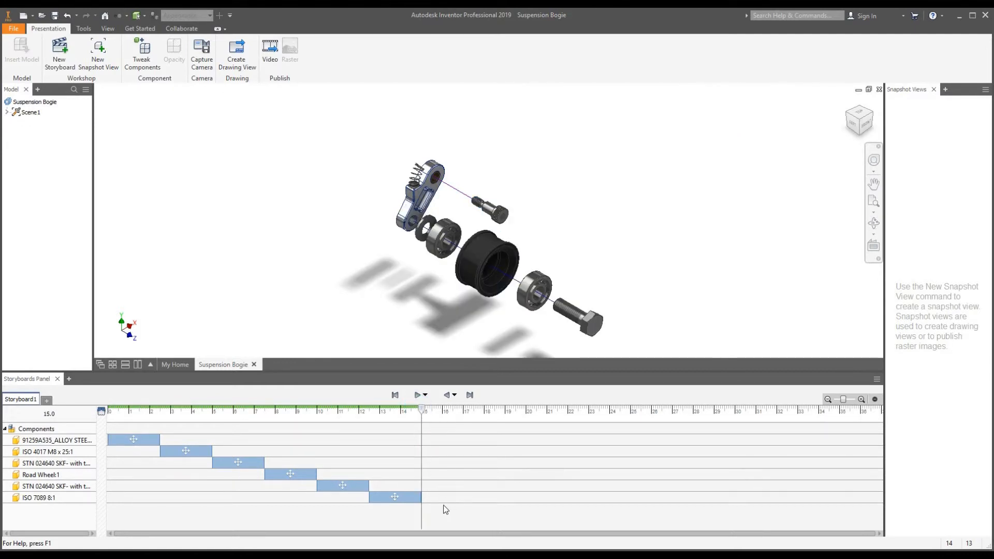
pyautogui.scroll(5, 377, 199)
pyautogui.scroll(-6, 442, 304)
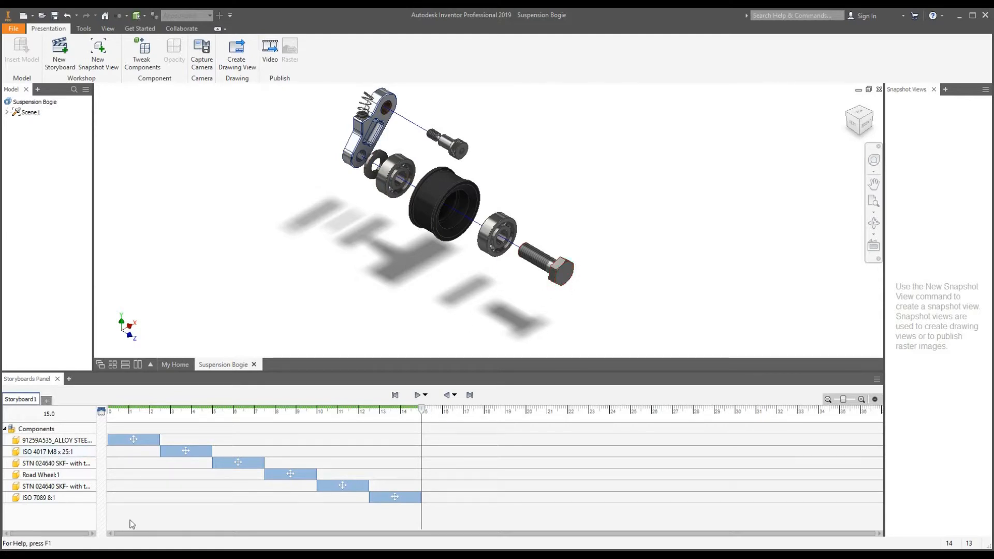
# Edit the tweak of the ISO 4017 M8 x 25 hex bolt and set its distance to 135 mm.
pyautogui.rightClick(206, 452)
pyautogui.press('Escape')
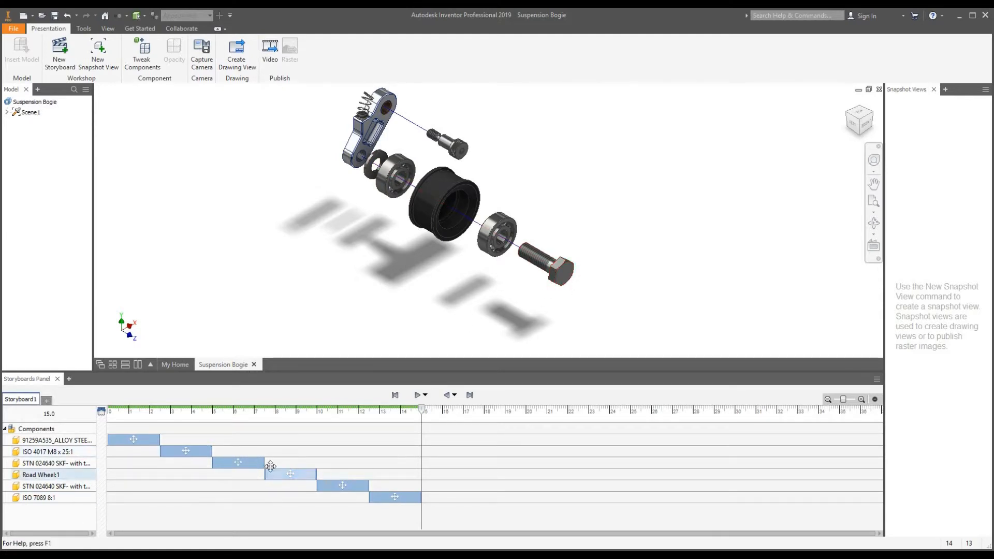
pyautogui.click(171, 452)
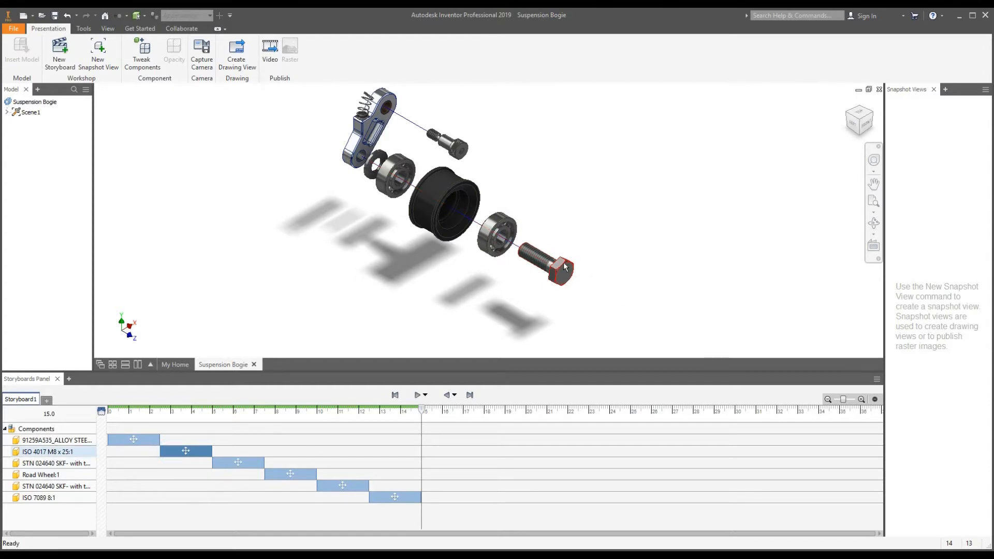
pyautogui.rightClick(199, 455)
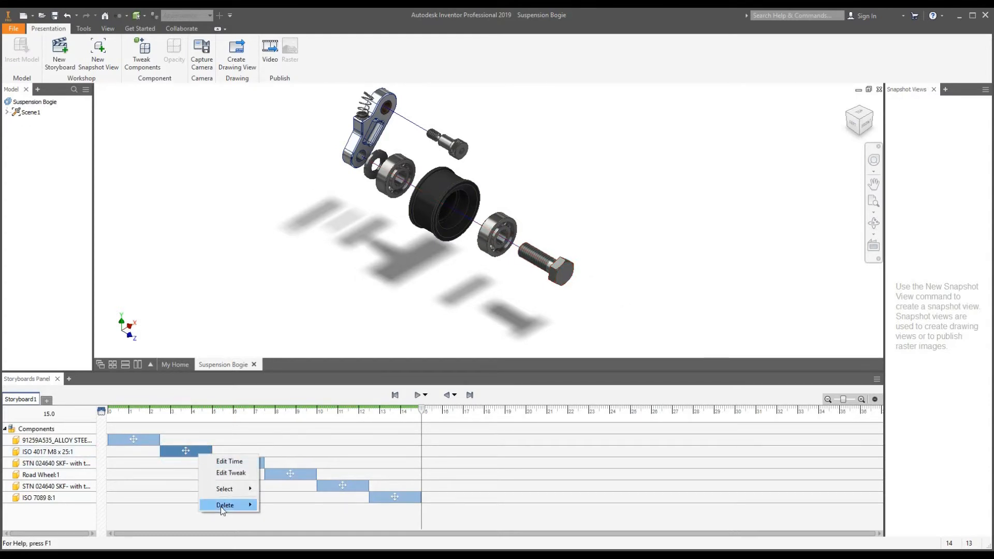
pyautogui.click(231, 472)
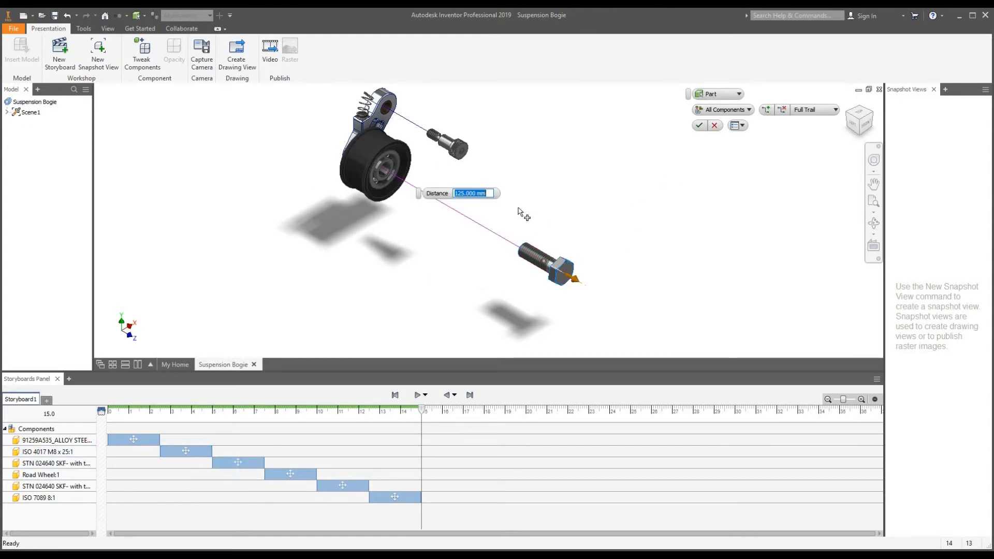
pyautogui.write('135')
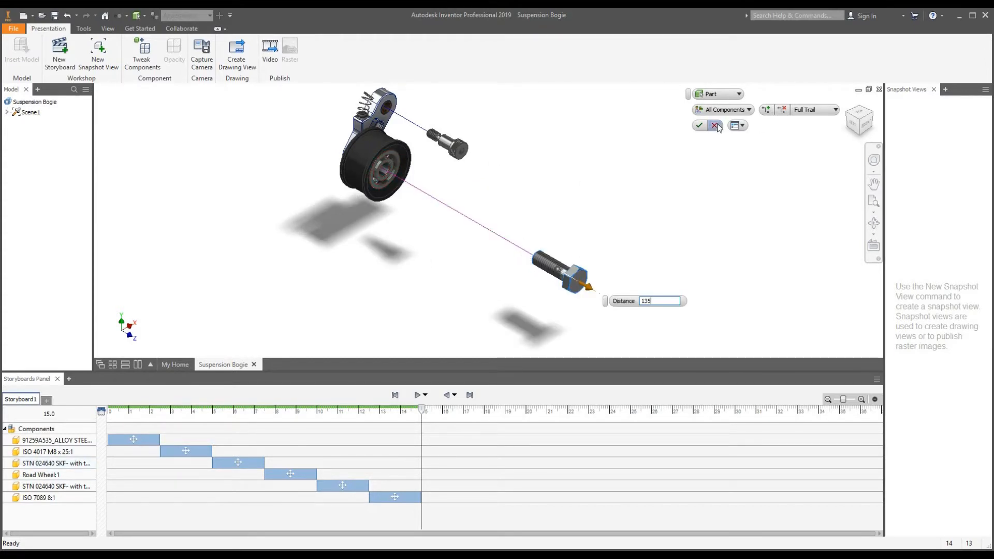
pyautogui.click(699, 126)
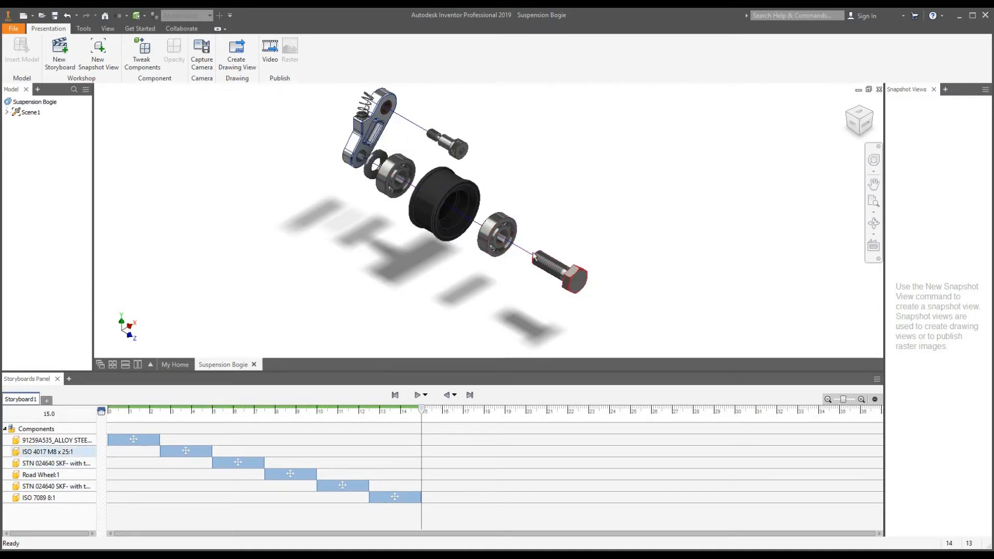
# Edit the tweak of the outer bearing next to the hex bolt and set its distance to 95 mm.
pyautogui.click(237, 465)
pyautogui.rightClick(238, 465)
pyautogui.click(254, 487)
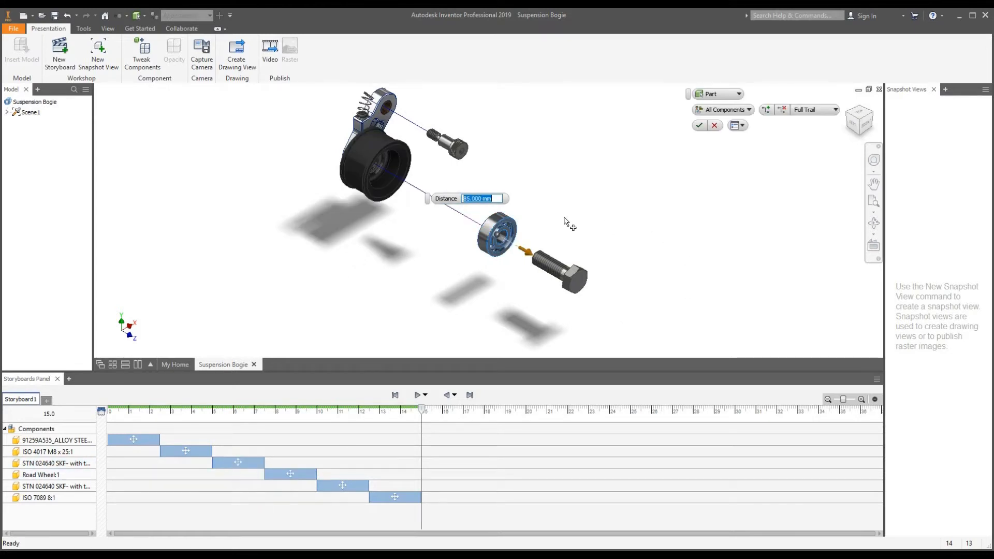
pyautogui.moveTo(490, 249); pyautogui.dragTo(536, 271)
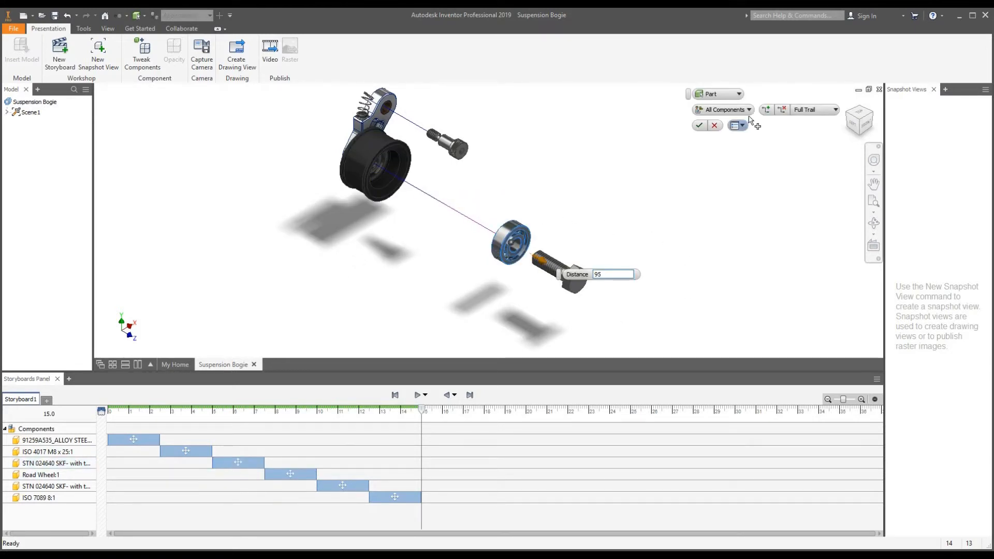
pyautogui.click(703, 125)
# Edit the Road Wheel's tweak and set its distance to 60 mm.
pyautogui.click(274, 475)
pyautogui.rightClick(274, 476)
pyautogui.click(284, 492)
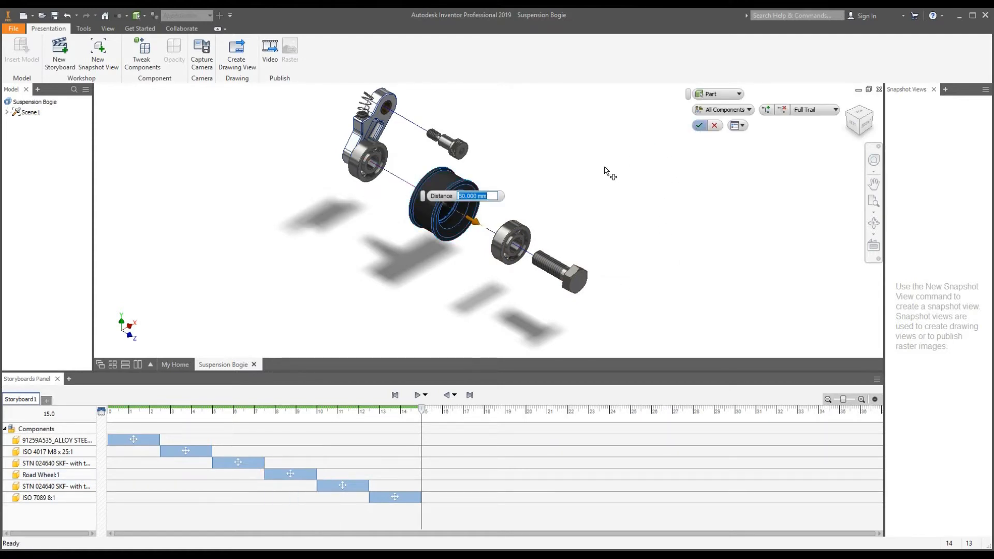
pyautogui.write('60')
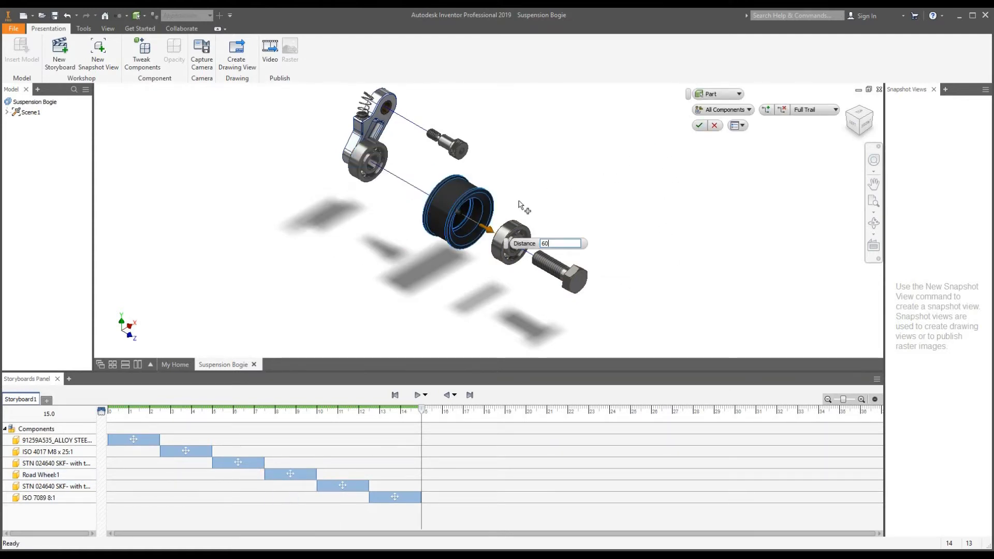
pyautogui.click(699, 126)
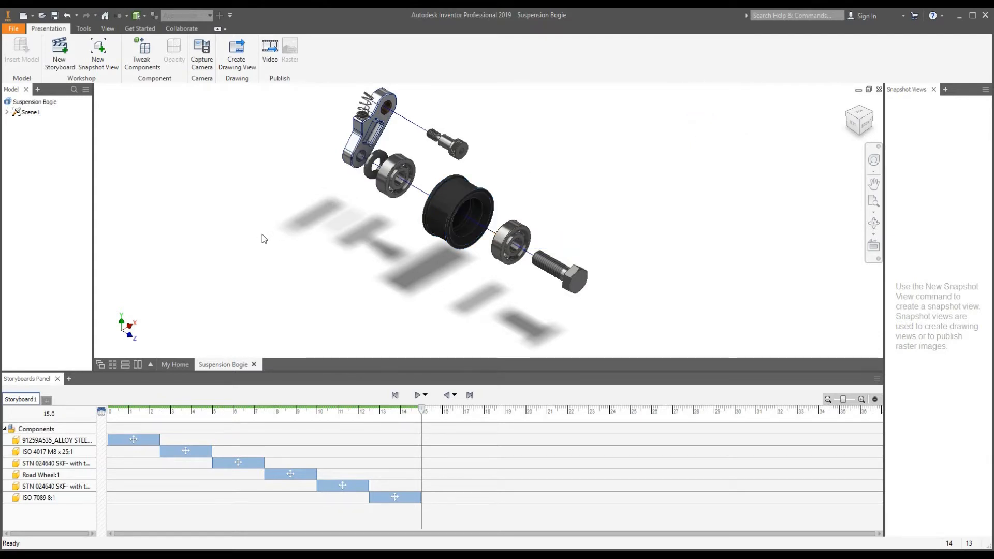
# Edit the tweak of the inner bearing between the washer and the Road Wheel and set its distance to 30 mm.
pyautogui.rightClick(326, 486)
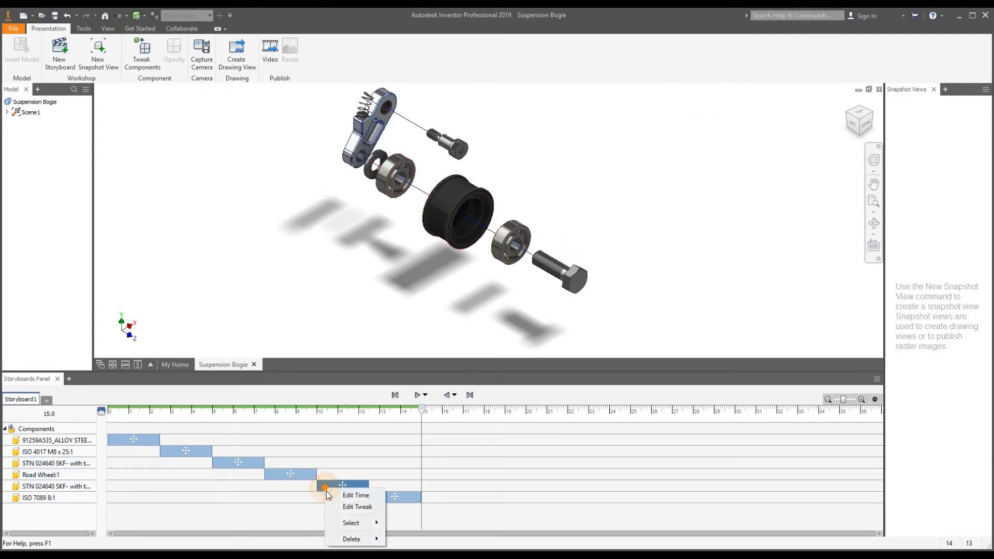
pyautogui.click(343, 507)
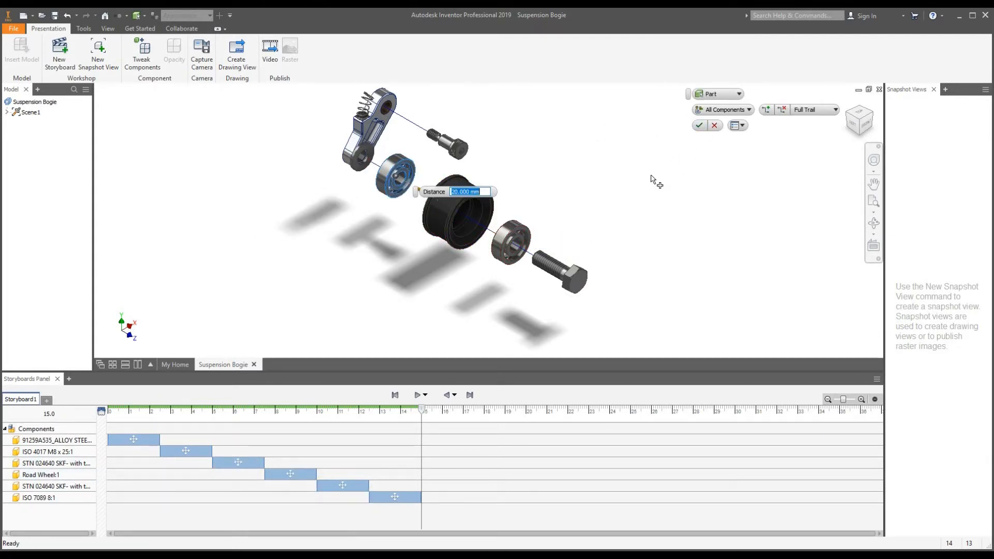
pyautogui.write('30')
pyautogui.click(699, 125)
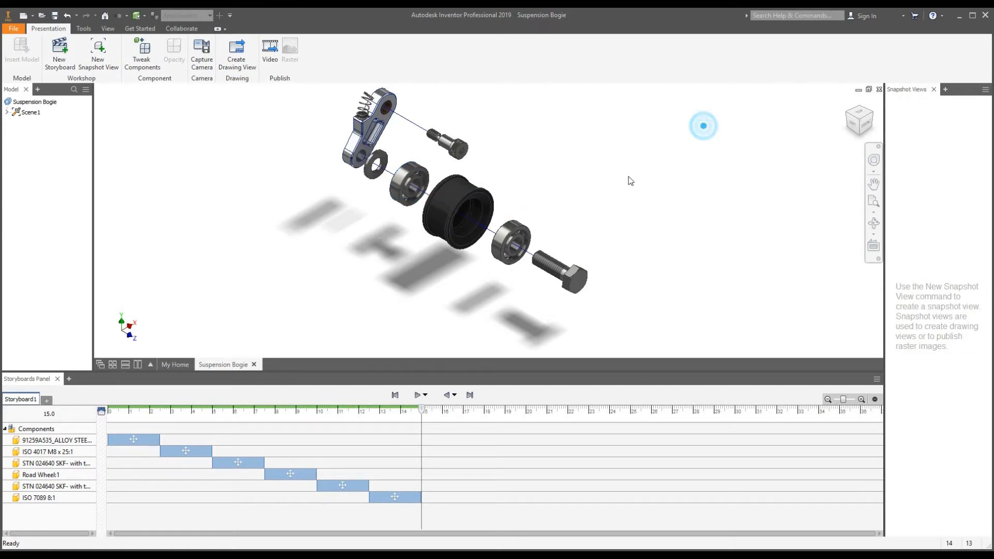
# Edit the tweak of the ISO 7089 8 washer and set its distance to 15 mm.
pyautogui.rightClick(399, 495)
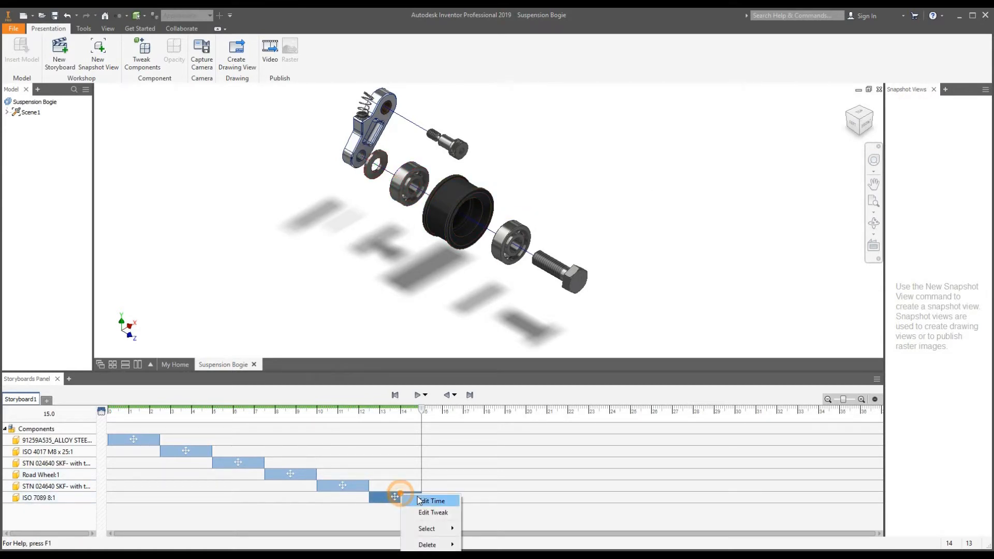
pyautogui.click(434, 514)
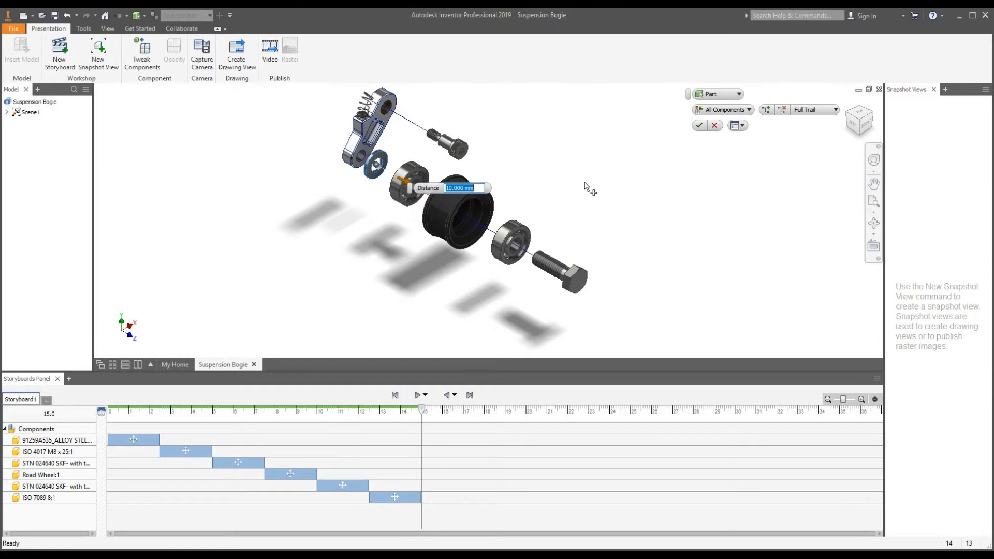
pyautogui.write('15')
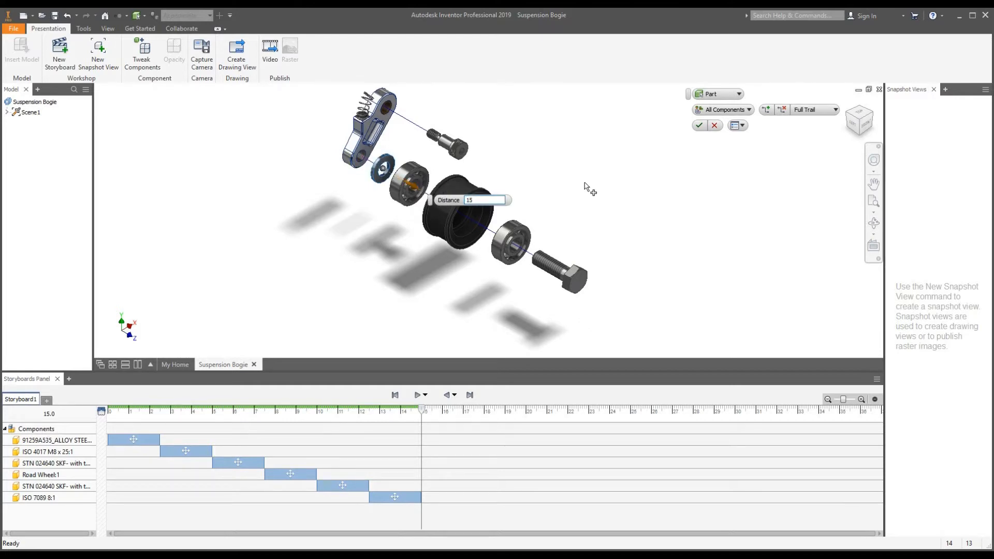
pyautogui.click(699, 125)
pyautogui.scroll(-3, 471, 261)
pyautogui.scroll(3, 403, 247)
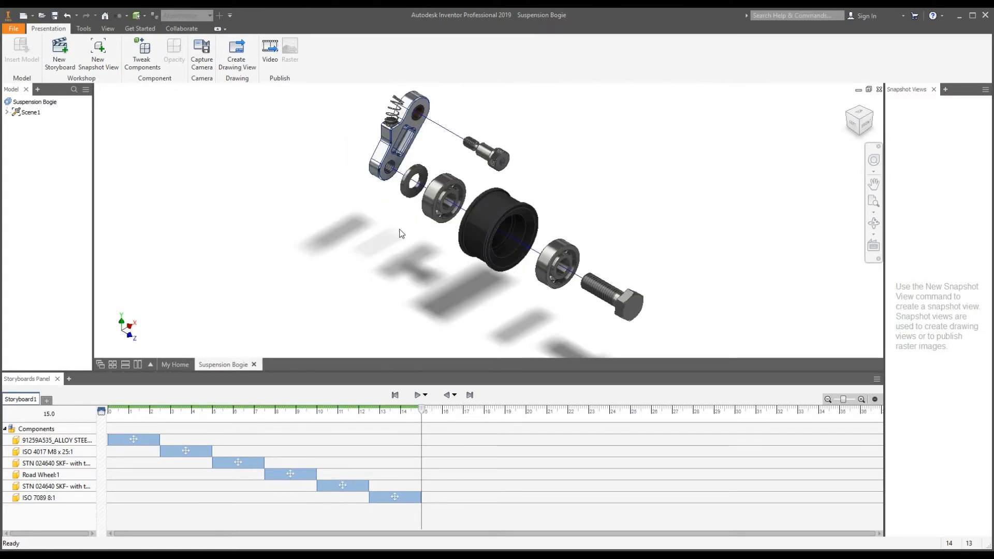
pyautogui.scroll(-2, 400, 232)
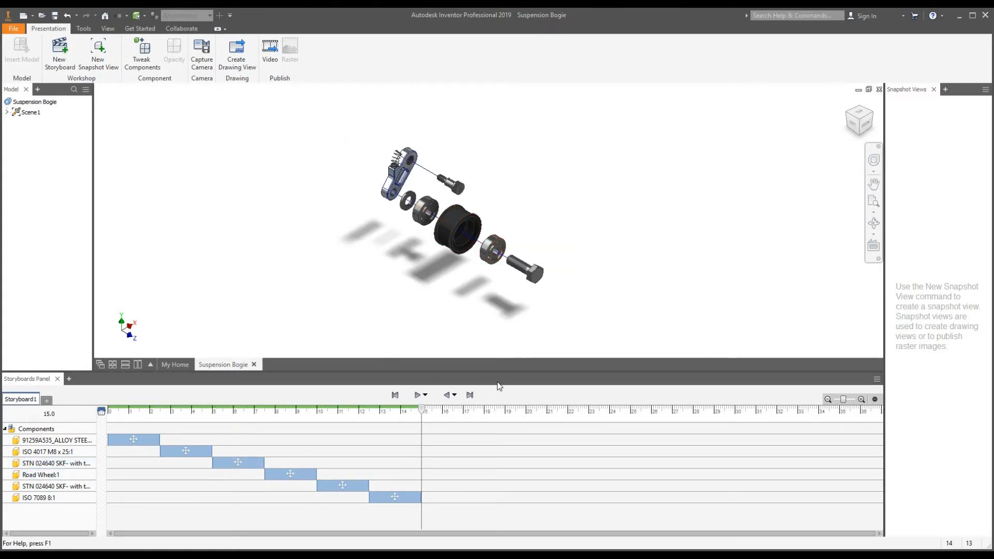
# Reduce the height of the storyboard area to give the exploded model more viewing space.
pyautogui.moveTo(515, 371); pyautogui.dragTo(516, 385)
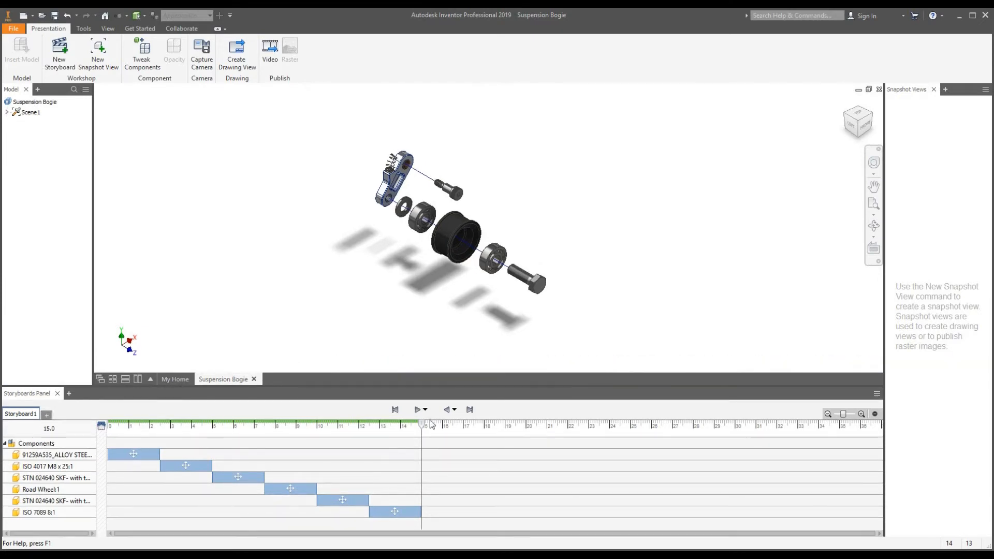
pyautogui.moveTo(502, 387); pyautogui.dragTo(511, 416)
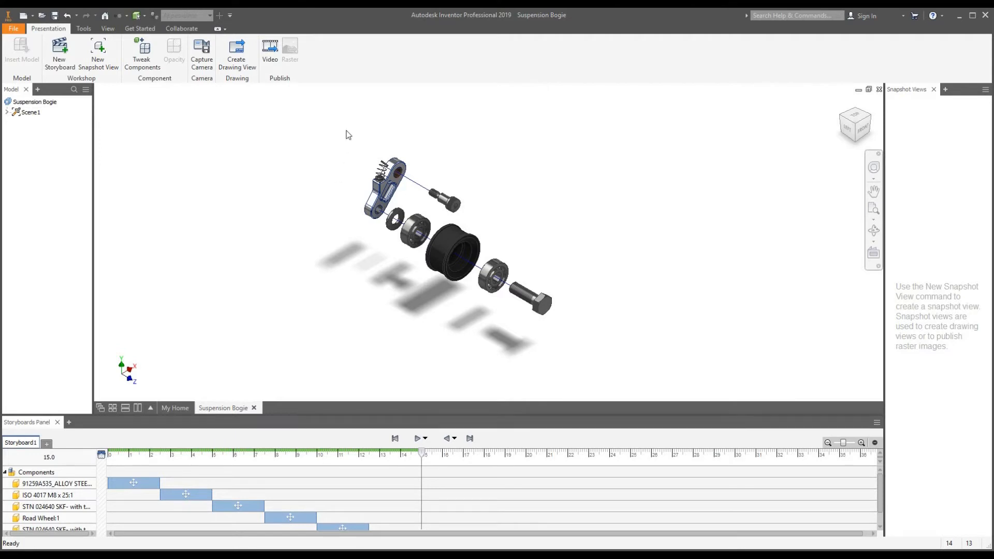
pyautogui.moveTo(333, 126); pyautogui.dragTo(572, 358)
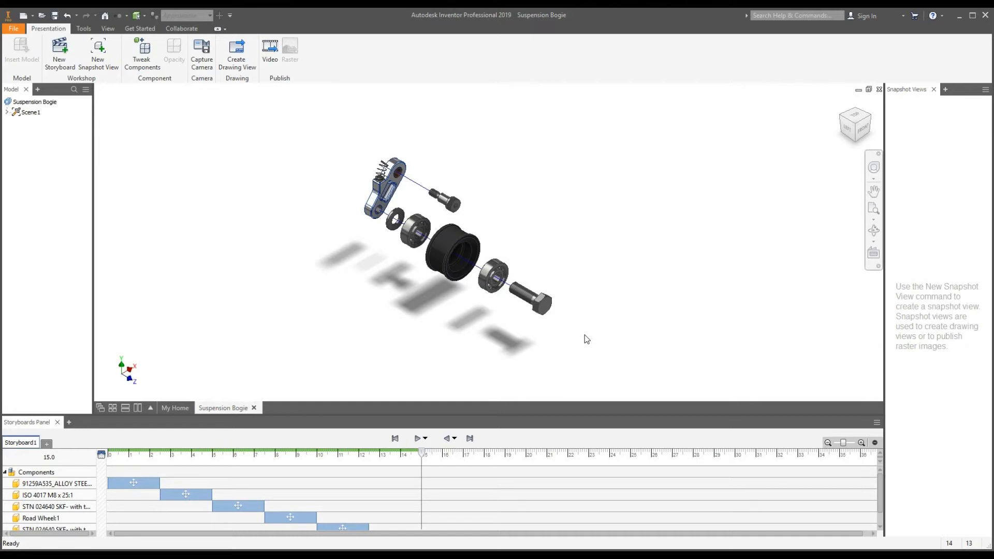
# Start creating a drawing view from the presentation and save the presentation file as Suspension Bogie 2.
pyautogui.click(227, 60)
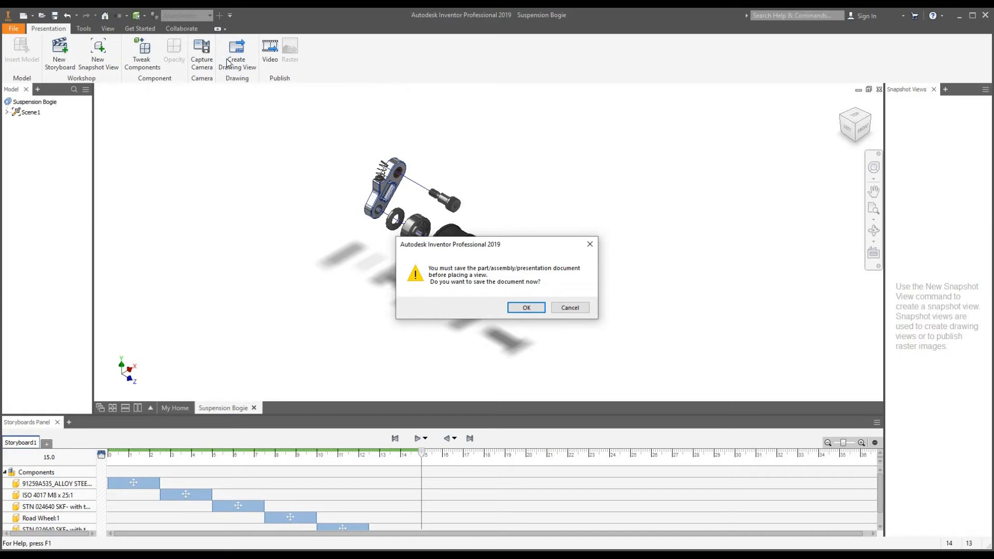
pyautogui.click(534, 309)
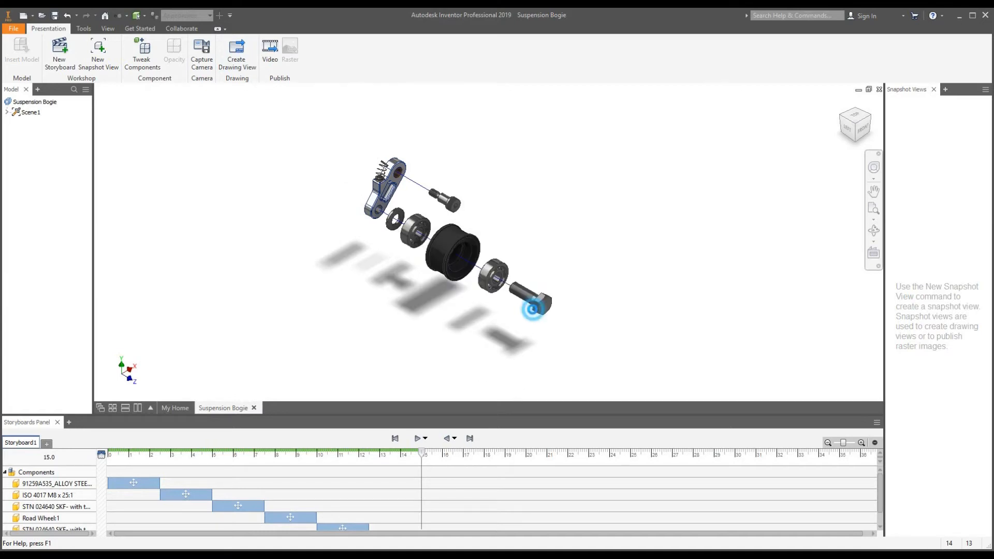
pyautogui.click(536, 359)
pyautogui.write('2')
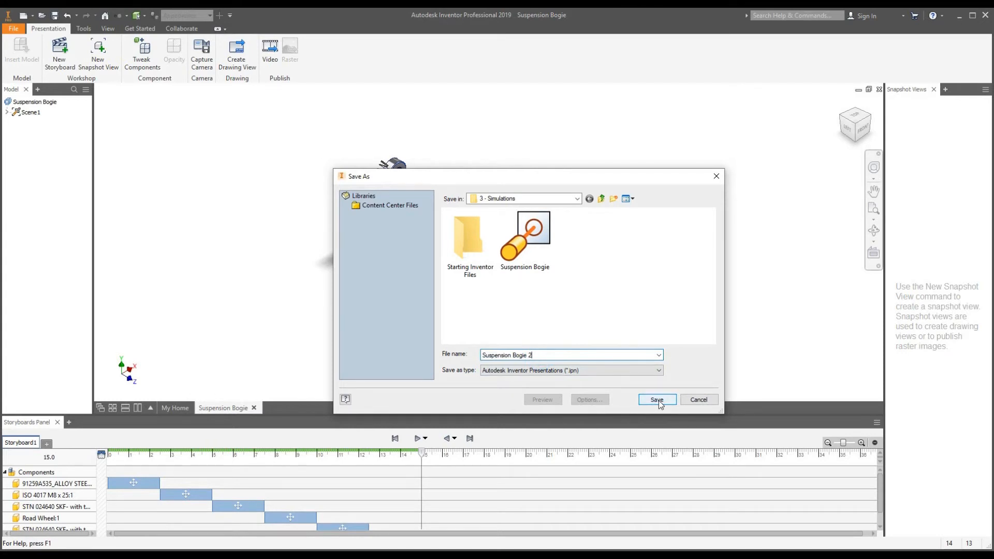
pyautogui.click(656, 400)
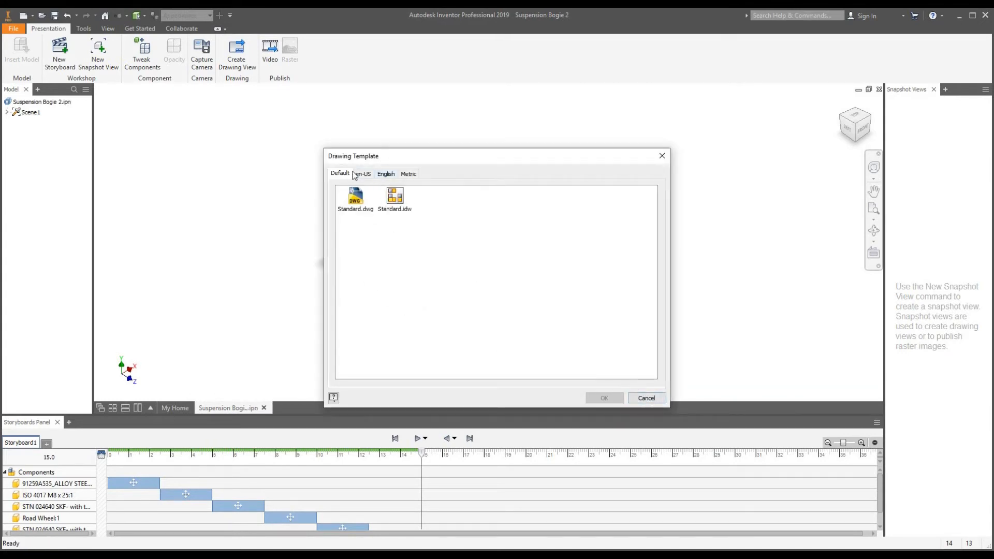
# Create the drawing from the metric ANSI (mm).dwg template and accept automatically adding a snapshot view to the presentation.
pyautogui.click(408, 174)
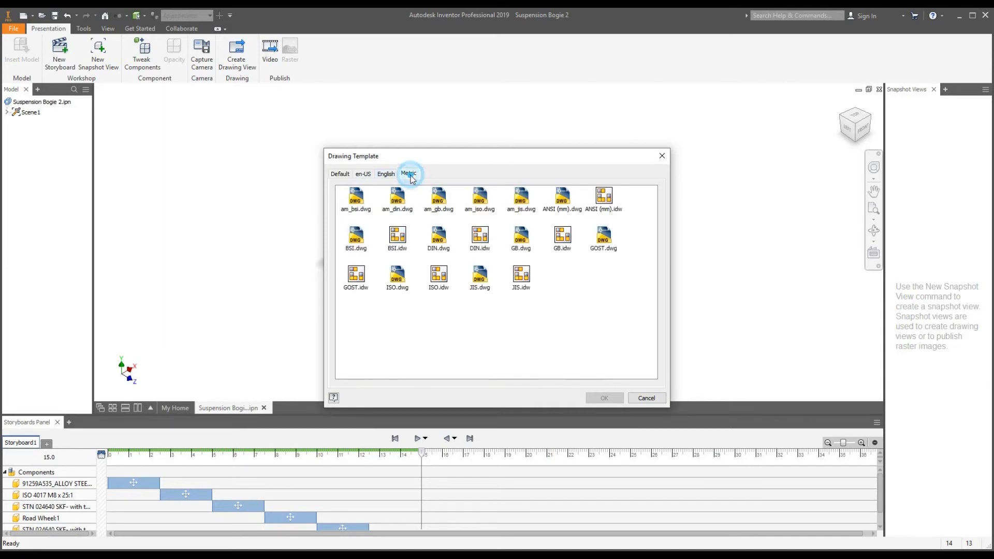
pyautogui.doubleClick(565, 199)
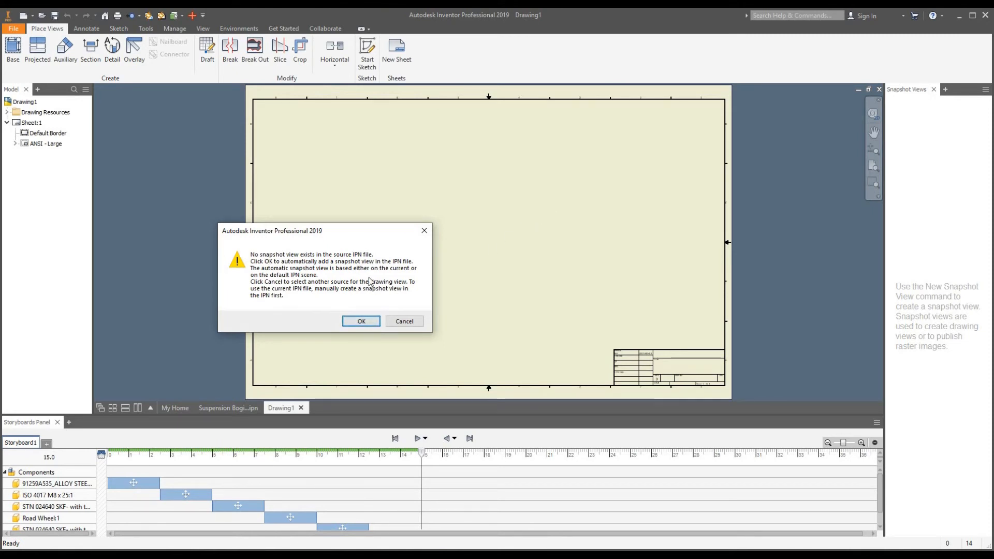
pyautogui.moveTo(304, 241); pyautogui.dragTo(450, 199)
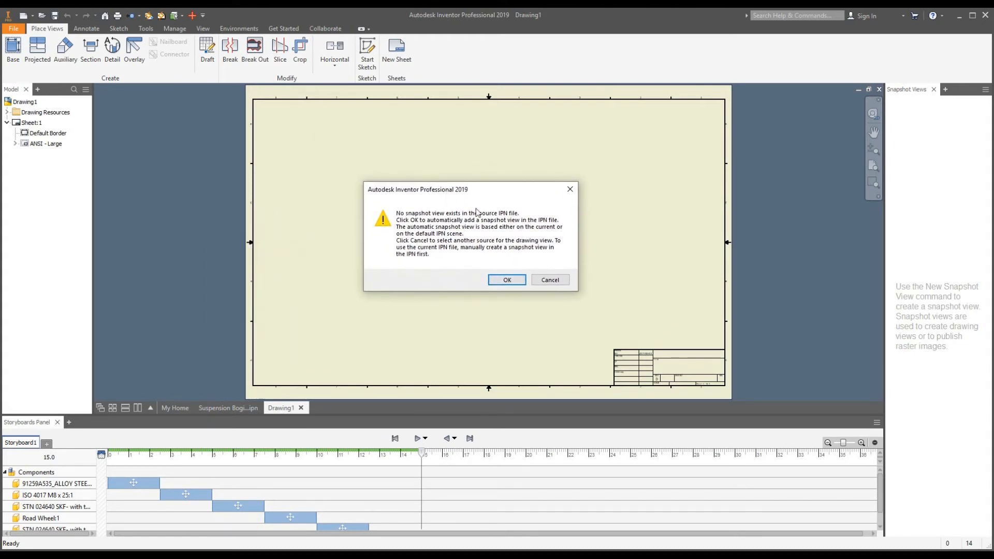
pyautogui.click(507, 280)
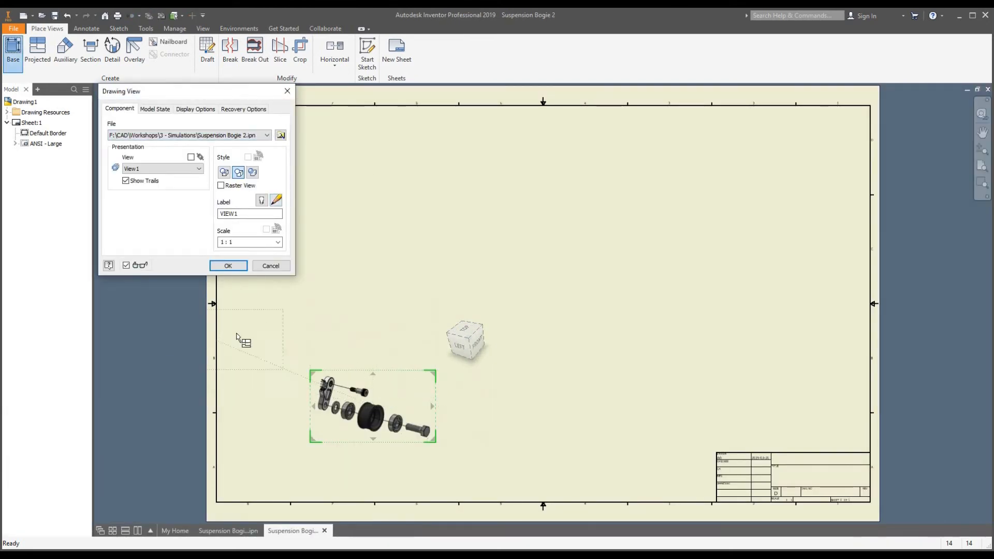
pyautogui.click(473, 337)
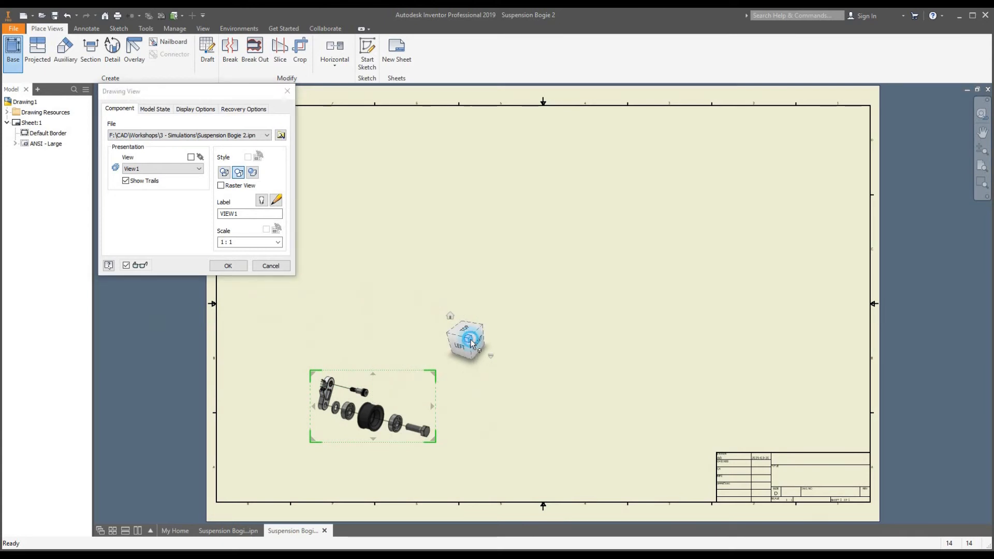
# Return to the Suspension Bogie 2 presentation and create a new snapshot view with the storyboard playhead at 2.4 s.
pyautogui.click(258, 532)
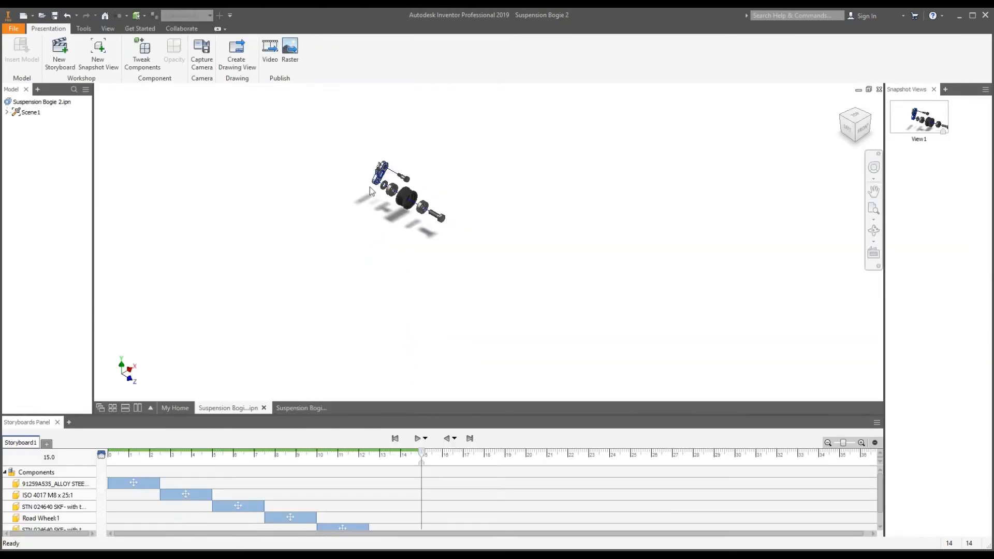
pyautogui.scroll(2, 371, 159)
pyautogui.scroll(2, 417, 199)
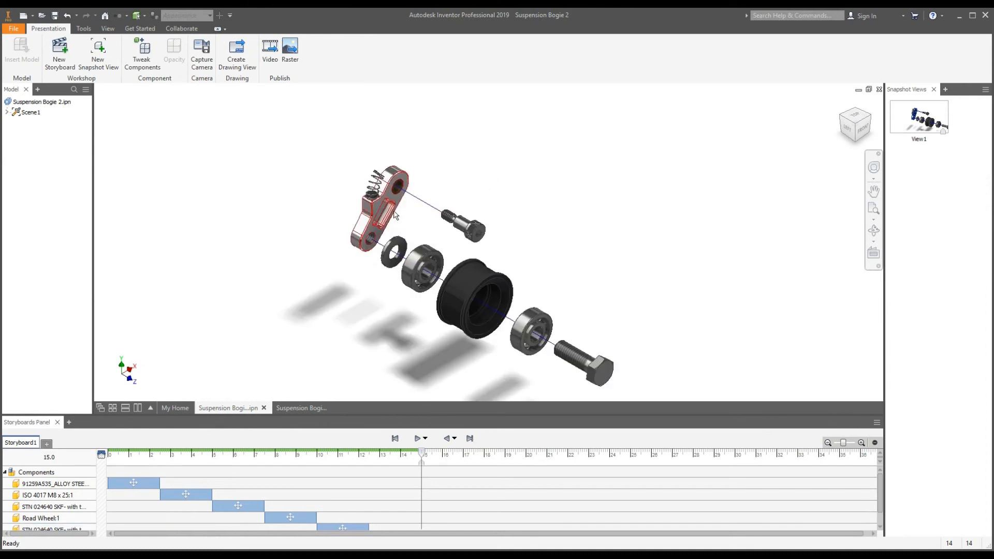
pyautogui.scroll(-2, 409, 207)
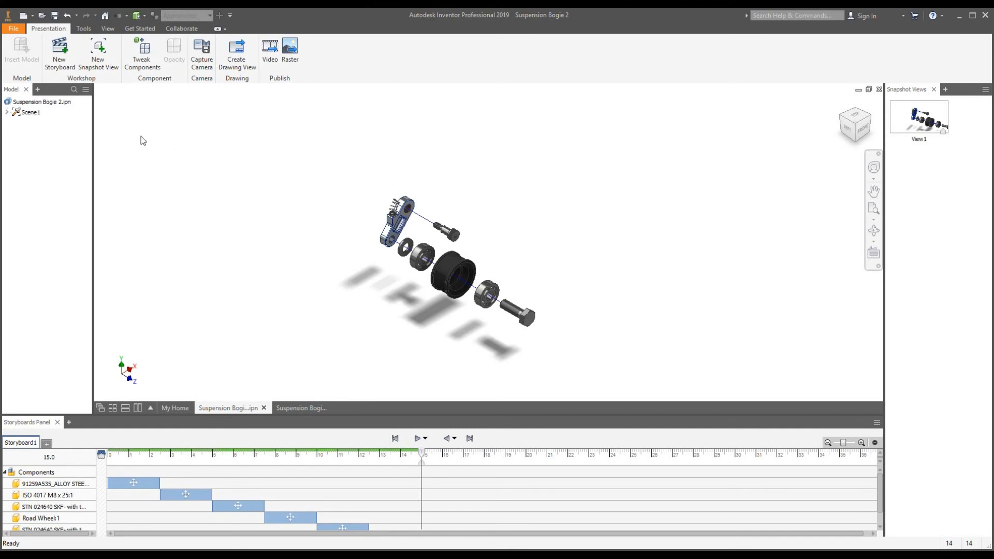
pyautogui.moveTo(422, 455); pyautogui.dragTo(158, 454)
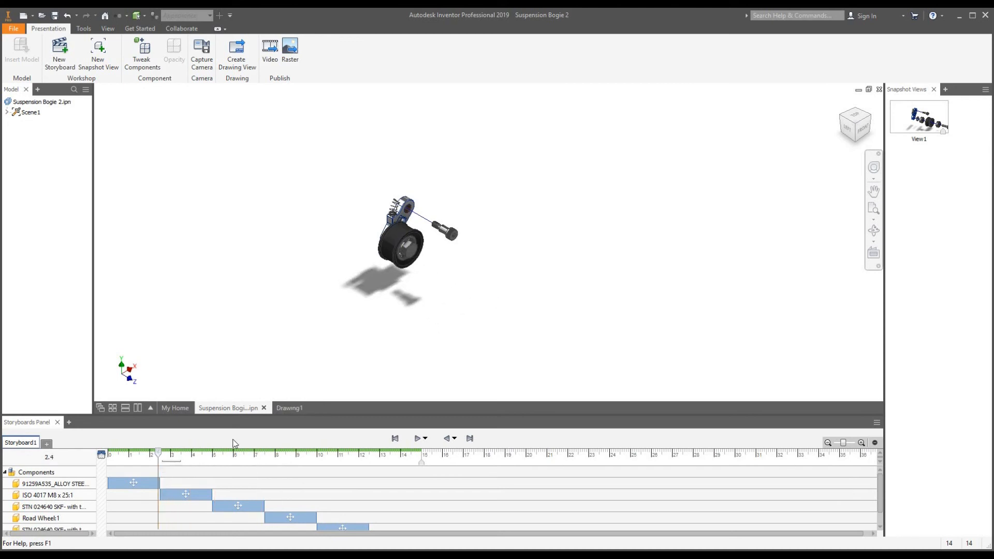
pyautogui.scroll(3, 450, 247)
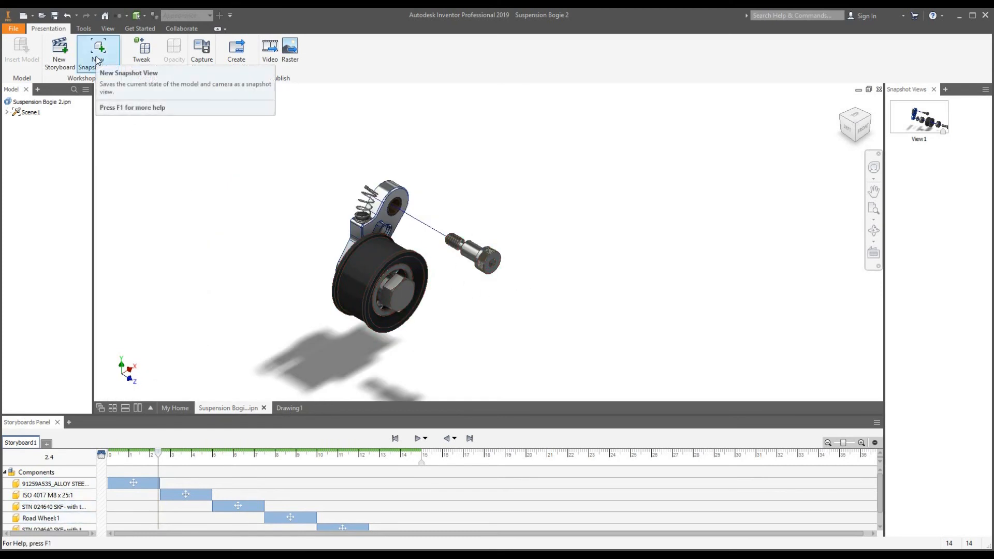
pyautogui.click(97, 60)
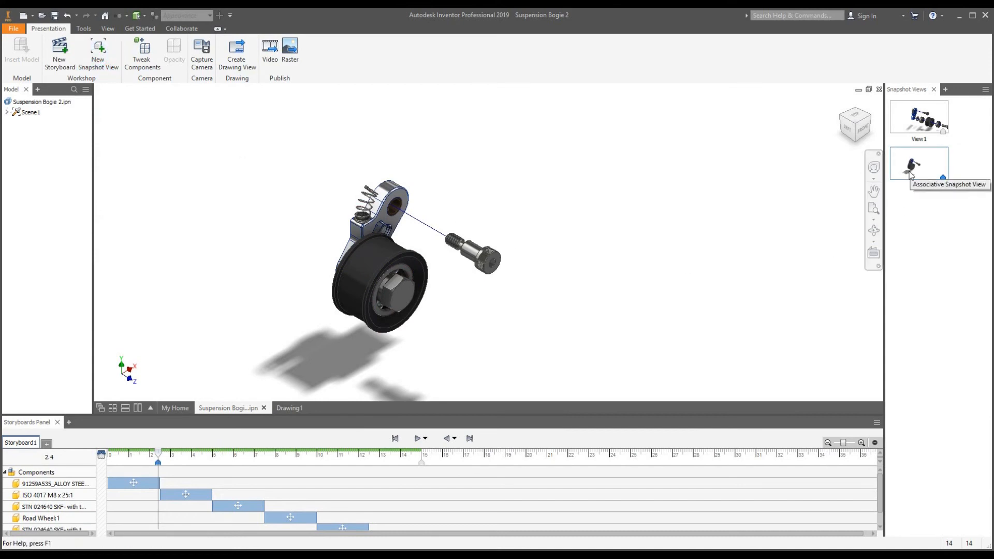
# Move the storyboard playhead to 14.9 s and create another snapshot view of the exploded assembly.
pyautogui.moveTo(158, 459)
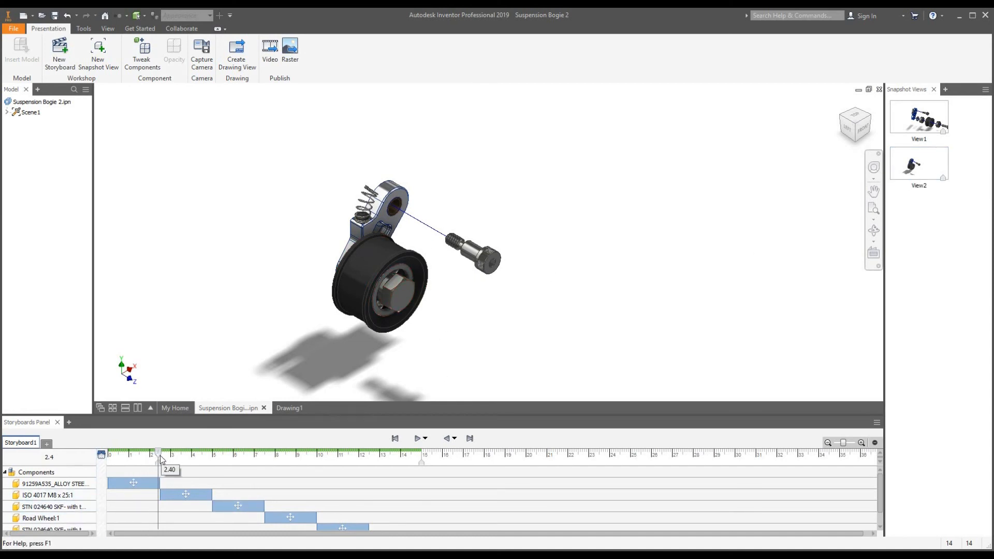
pyautogui.moveTo(161, 458); pyautogui.dragTo(375, 453)
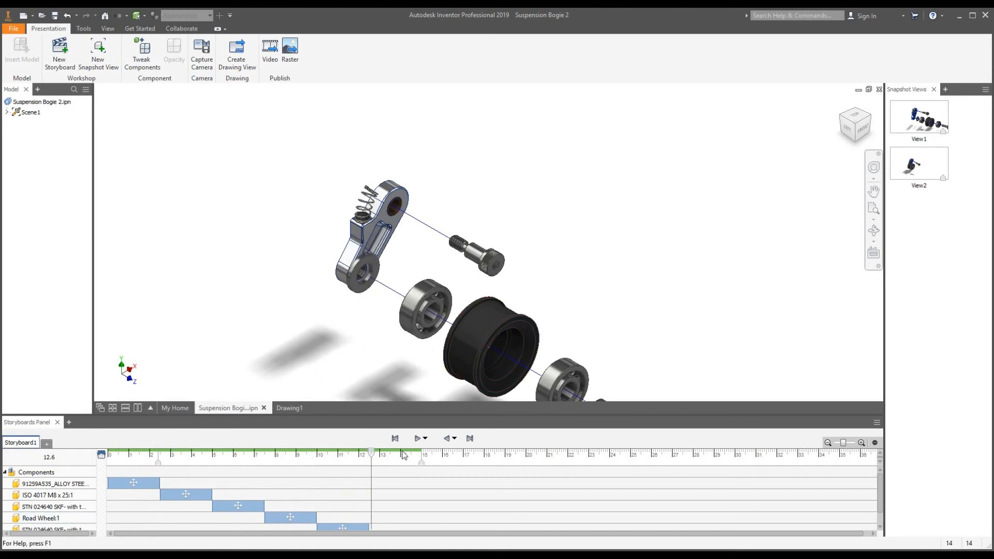
pyautogui.scroll(-1, 401, 473)
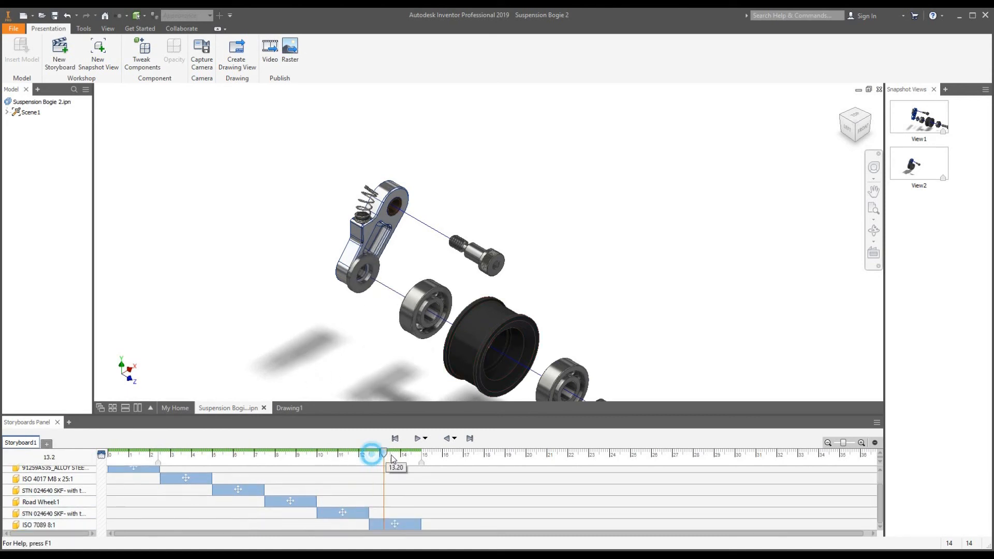
pyautogui.moveTo(371, 453); pyautogui.dragTo(420, 460)
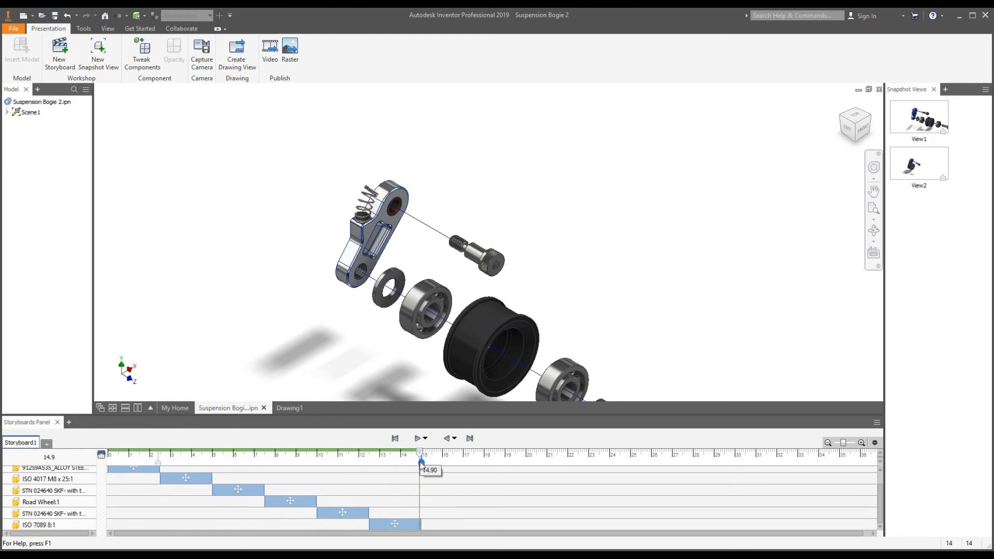
pyautogui.click(110, 53)
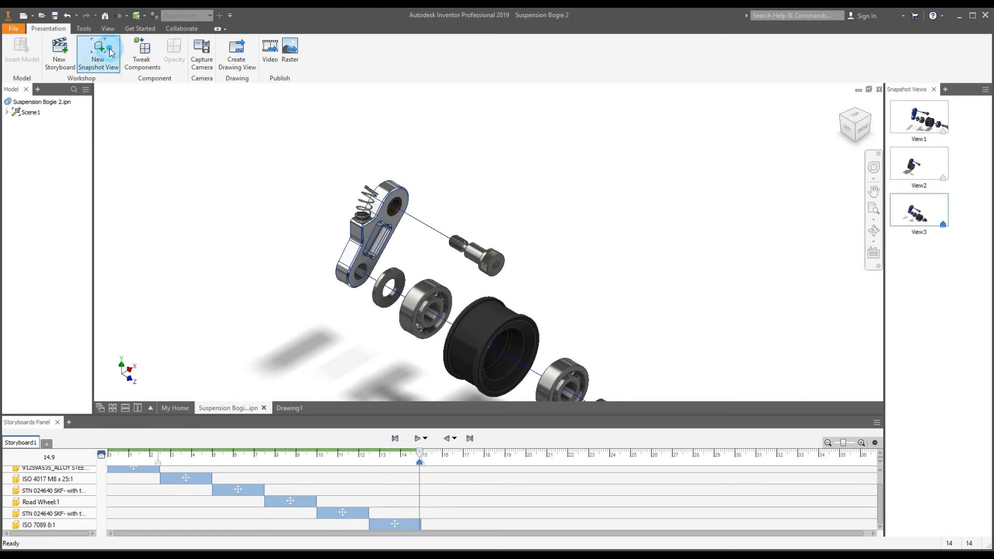
# Create a drawing view from the View3 snapshot using the metric ANSI (mm).dwg template.
pyautogui.rightClick(931, 212)
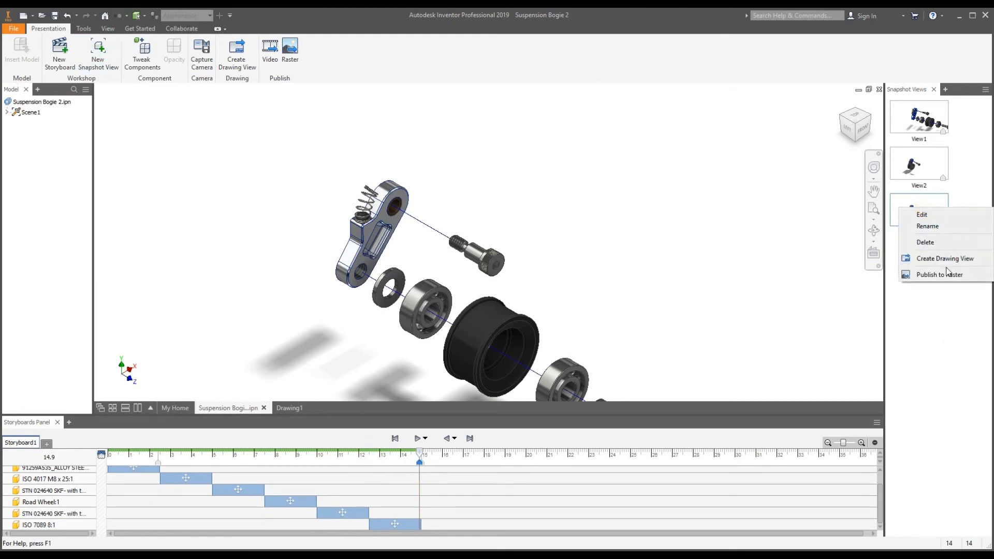
pyautogui.click(951, 351)
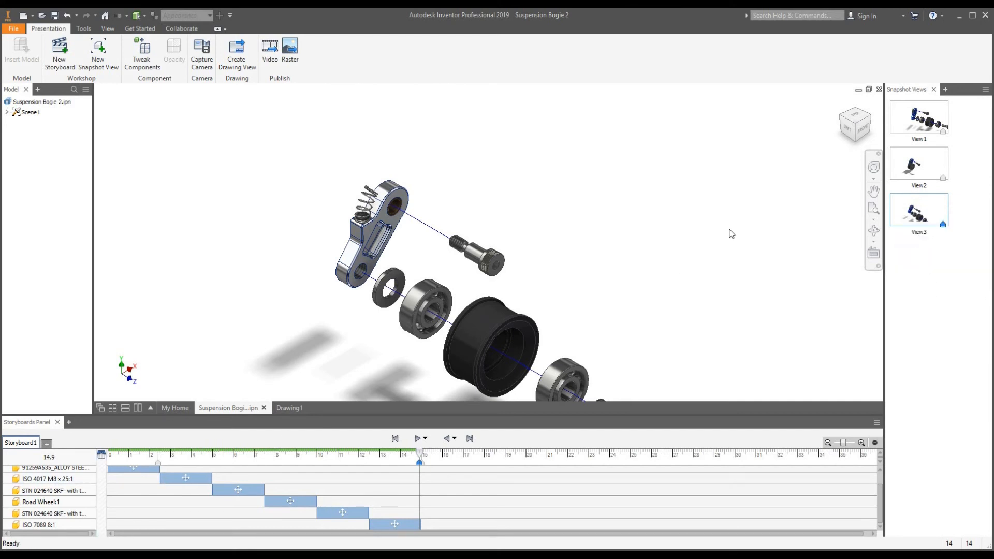
pyautogui.rightClick(919, 210)
pyautogui.click(934, 259)
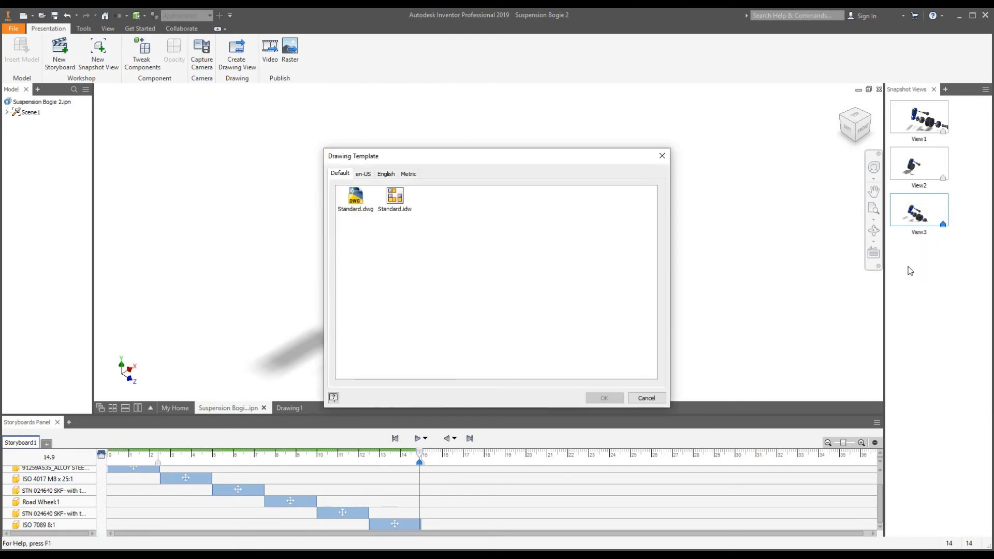
pyautogui.click(409, 174)
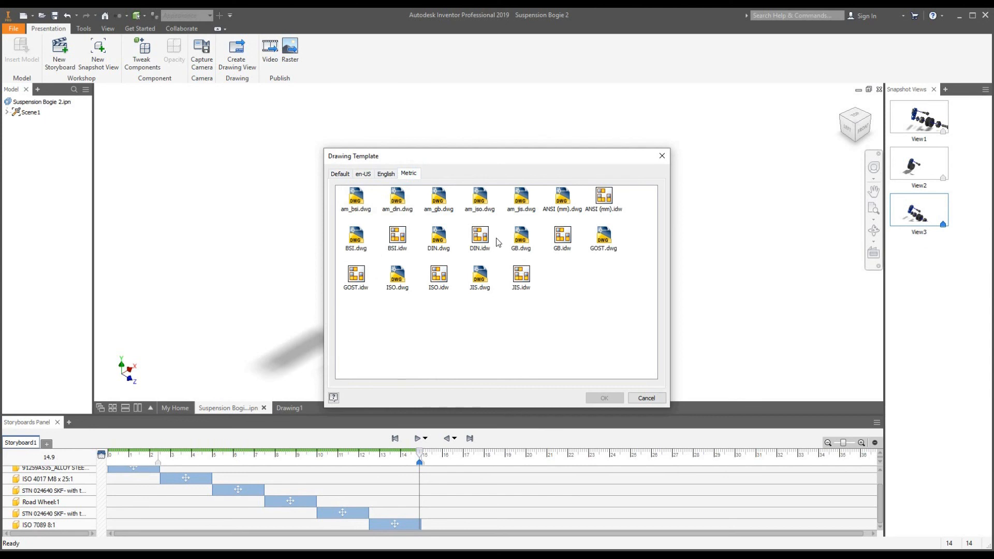
pyautogui.doubleClick(555, 203)
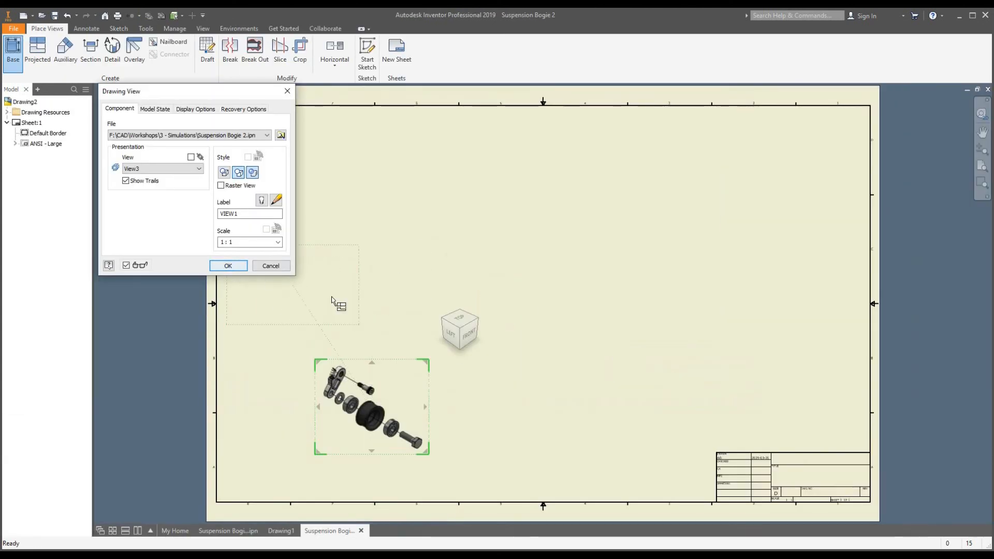
# Position the exploded view in the upper middle of the sheet and place it at a scale of 1.5.
pyautogui.click(281, 531)
pyautogui.click(336, 531)
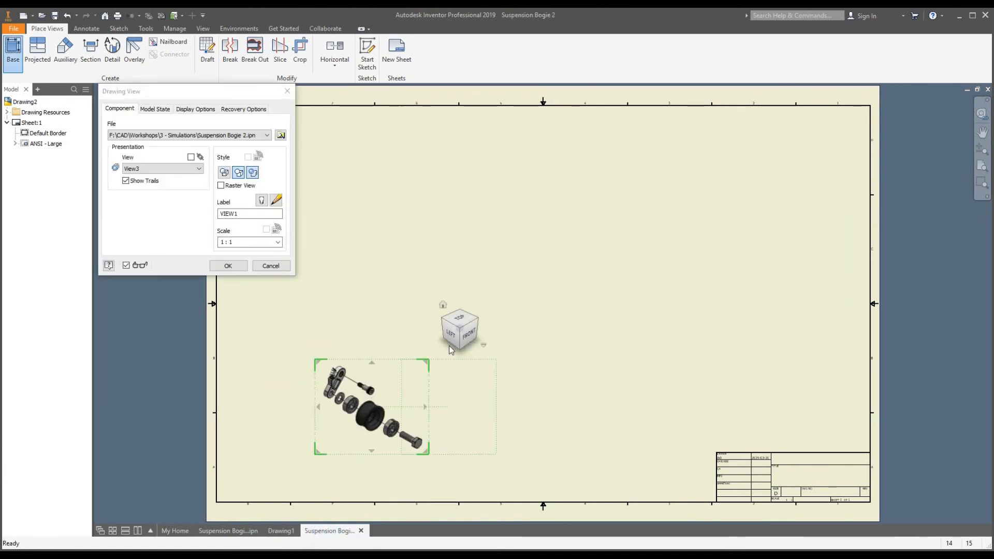
pyautogui.moveTo(377, 410); pyautogui.dragTo(502, 292)
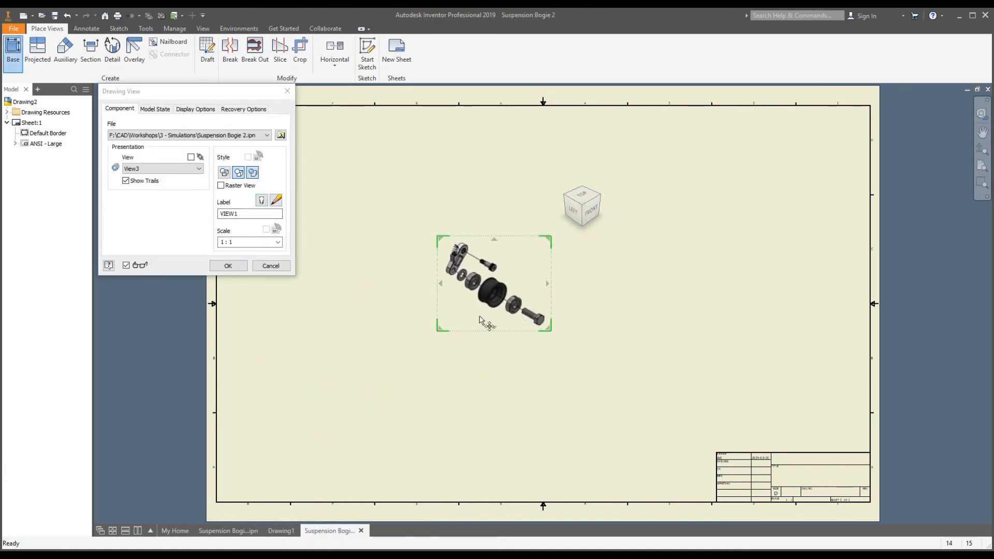
pyautogui.scroll(3, 490, 287)
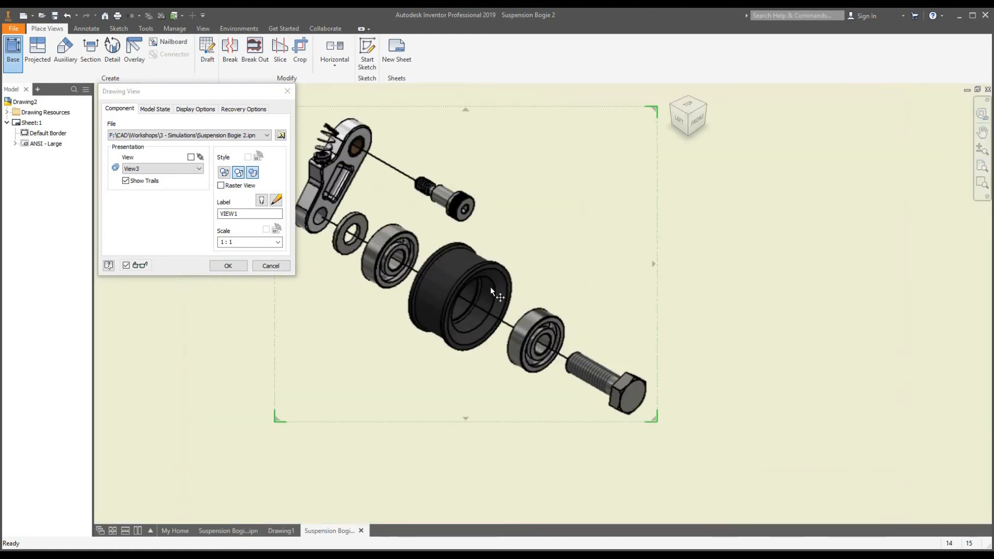
pyautogui.scroll(-2, 495, 309)
pyautogui.scroll(-2, 495, 309)
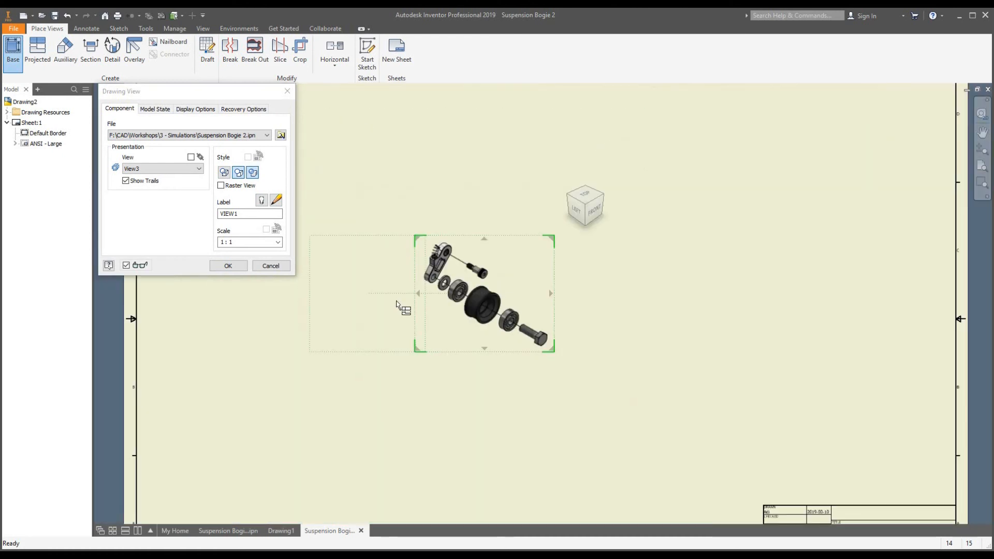
pyautogui.scroll(3, 487, 307)
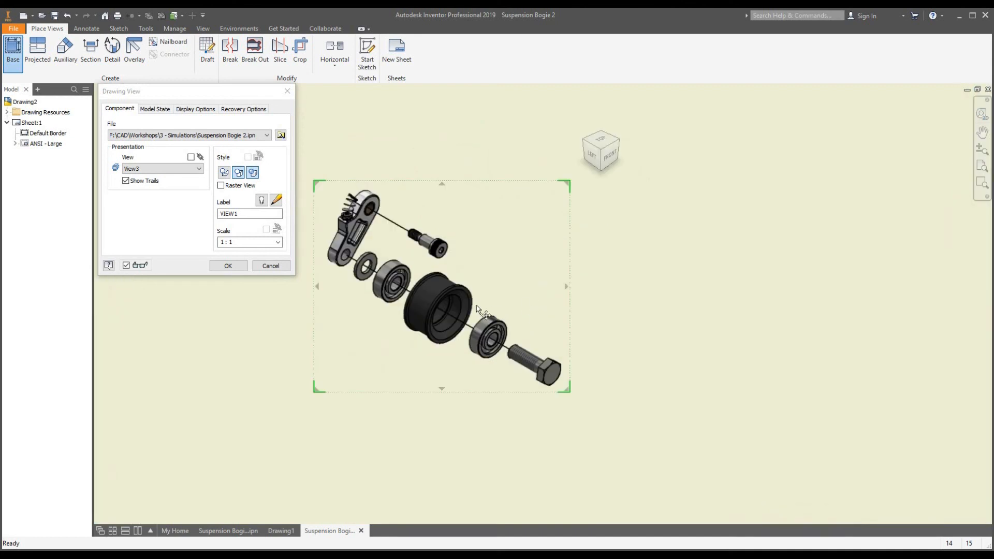
pyautogui.scroll(-2, 507, 360)
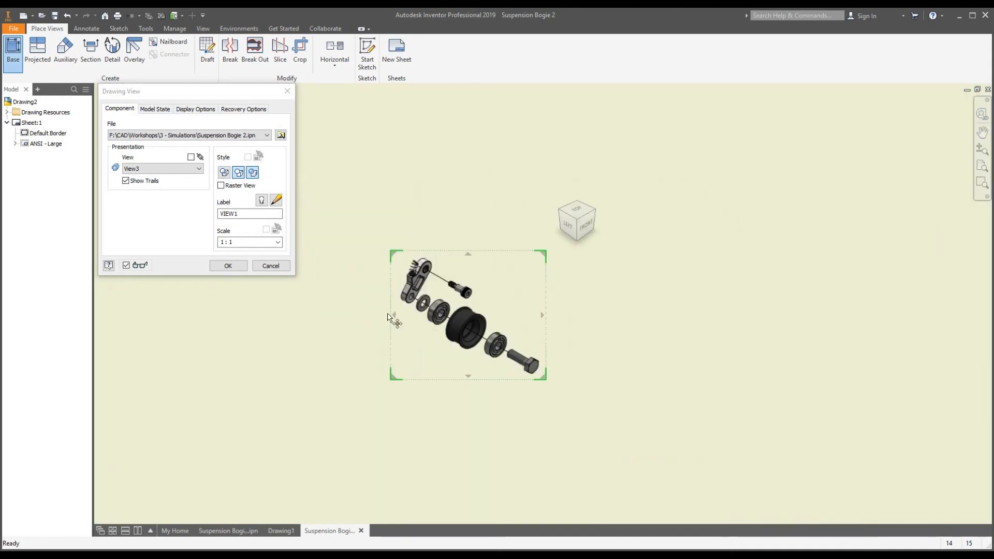
pyautogui.scroll(-5, 579, 291)
pyautogui.scroll(3, 629, 310)
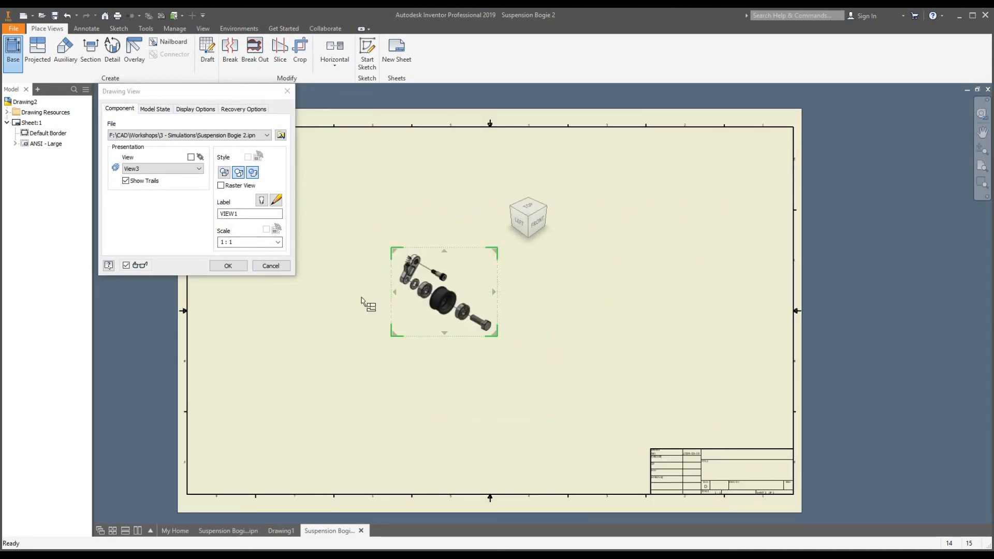
pyautogui.click(246, 243)
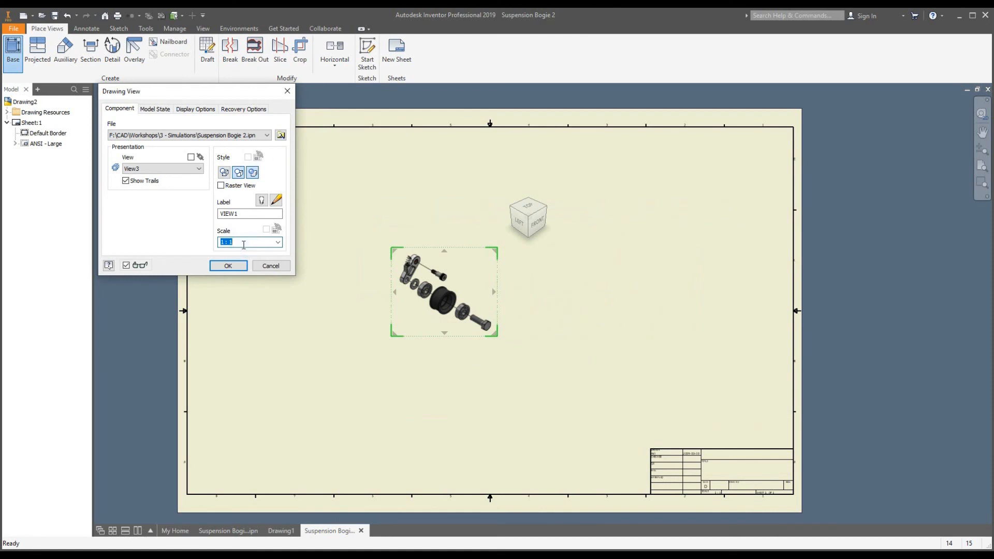
pyautogui.click(229, 266)
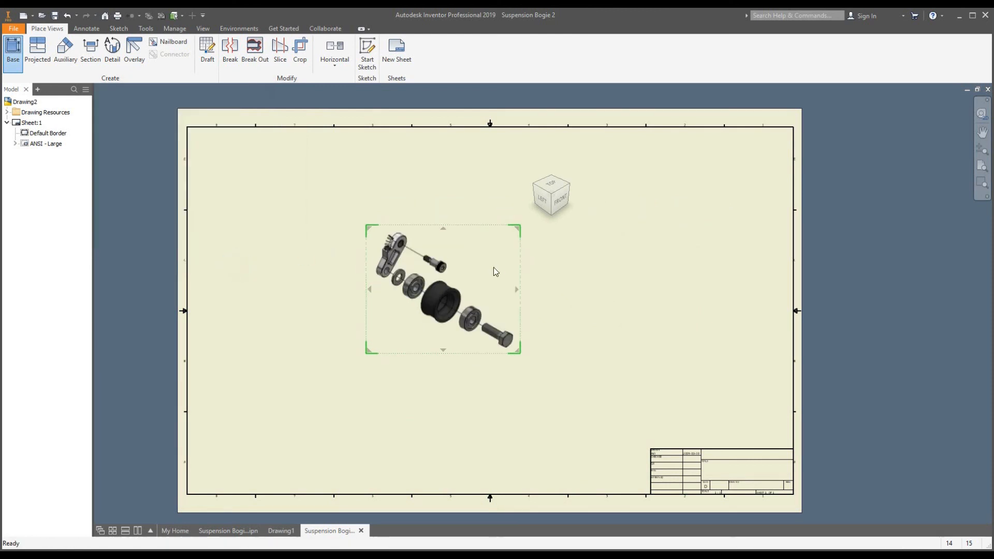
# Change the size of Sheet:1 to B, keeping the landscape orientation.
pyautogui.click(31, 123)
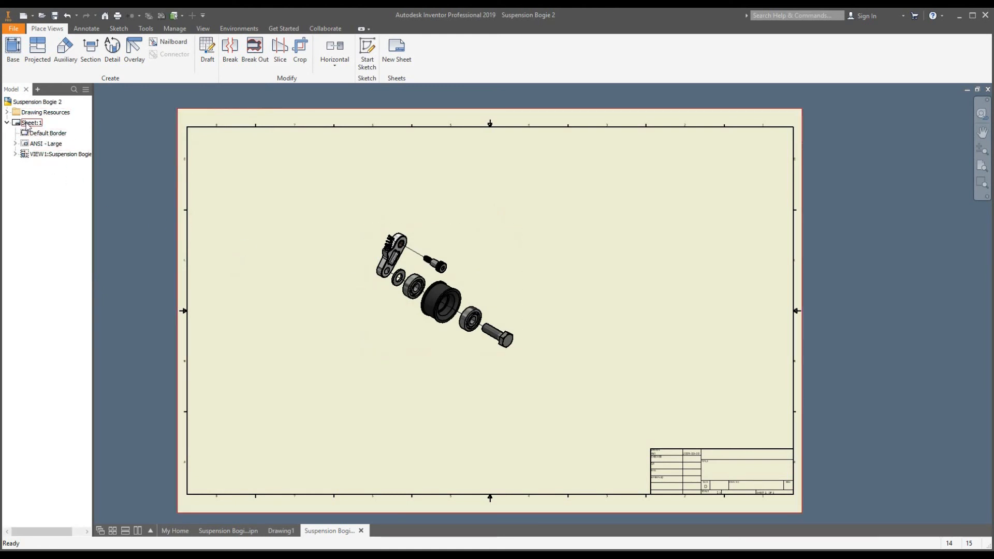
pyautogui.rightClick(26, 122)
pyautogui.click(60, 208)
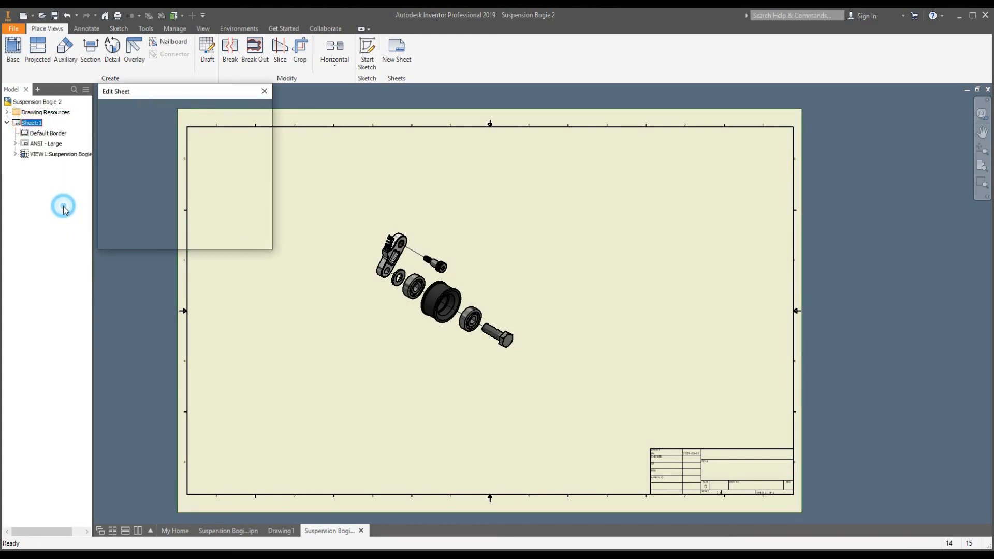
pyautogui.click(147, 156)
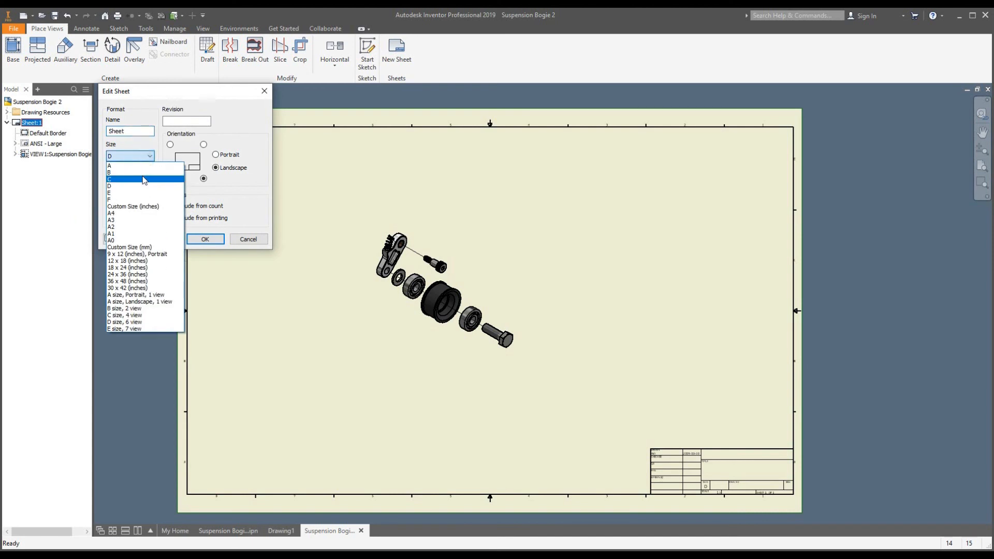
pyautogui.click(144, 173)
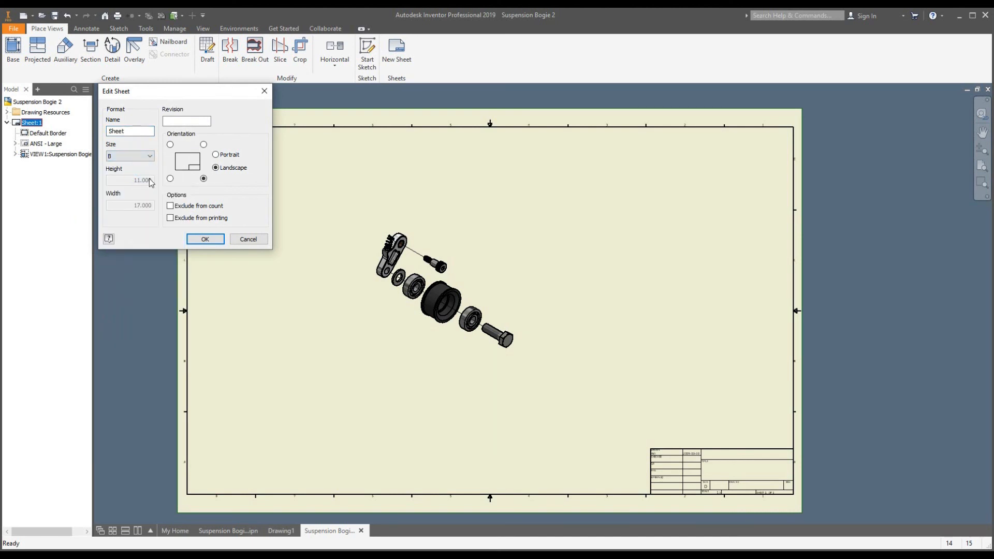
pyautogui.click(205, 239)
# Move the exploded view inside the resized sheet's border, above the title block.
pyautogui.scroll(-5, 473, 284)
pyautogui.moveTo(558, 242); pyautogui.dragTo(471, 316)
pyautogui.scroll(6, 489, 235)
pyautogui.scroll(-3, 492, 278)
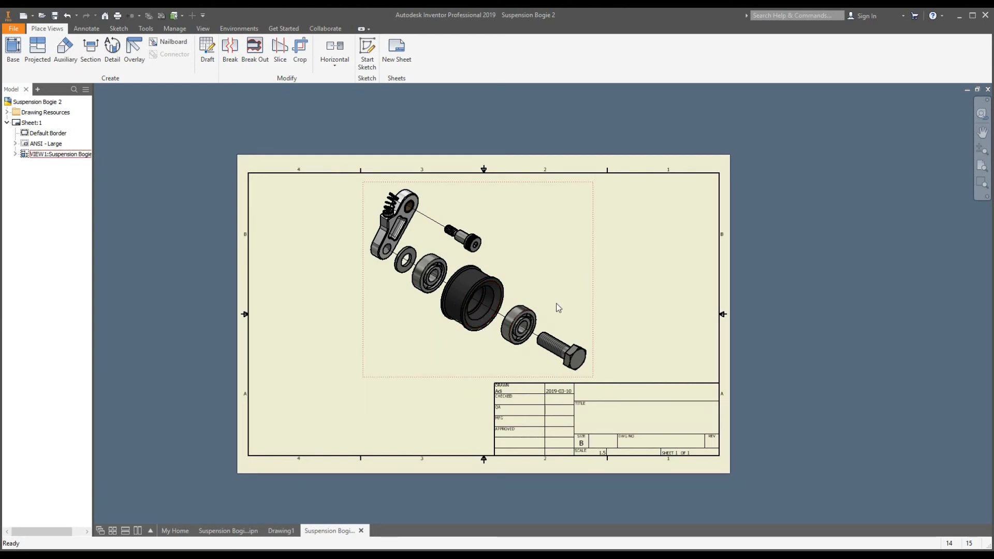
pyautogui.scroll(3, 495, 277)
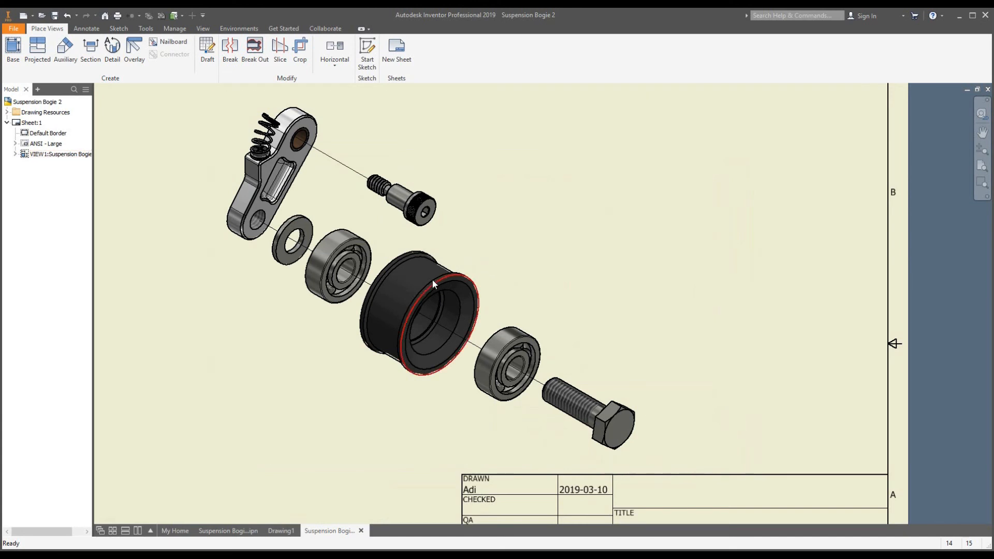